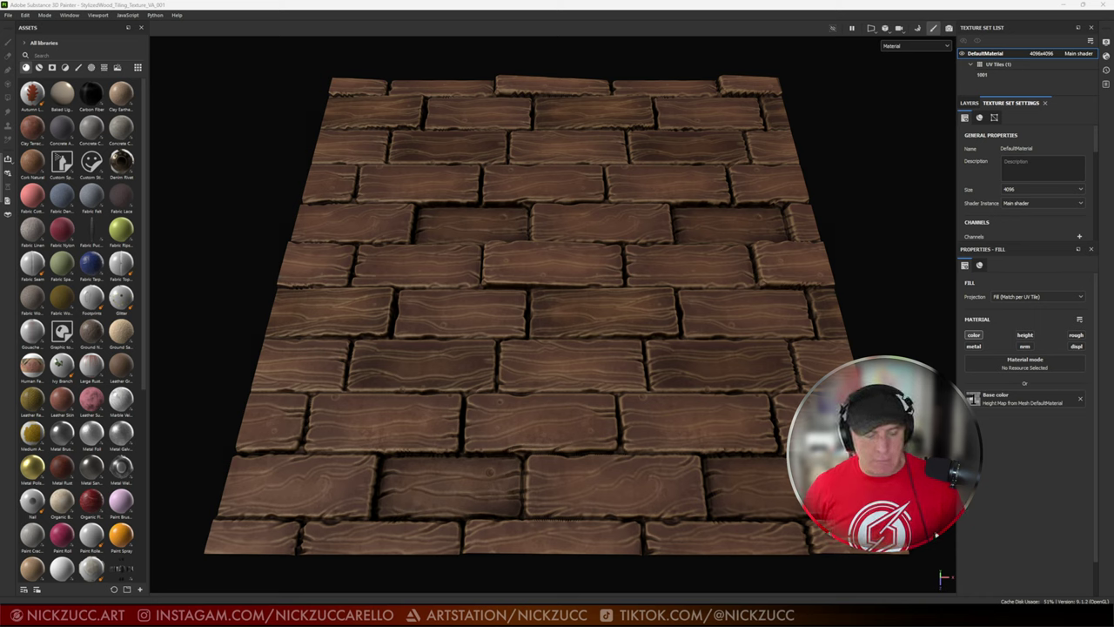
Step: Switch to Maya and apply planar UV mapping to all faces of Final_GEO, fitted to the bounding box and projected from the Y axis
left_click(399, 613)
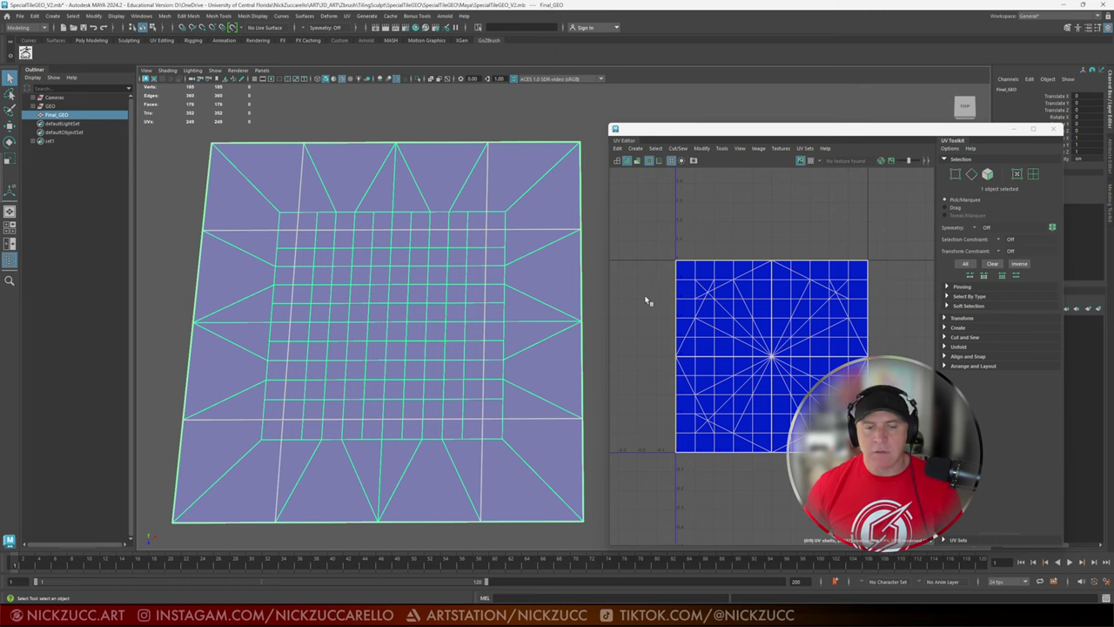
left_click(600, 267)
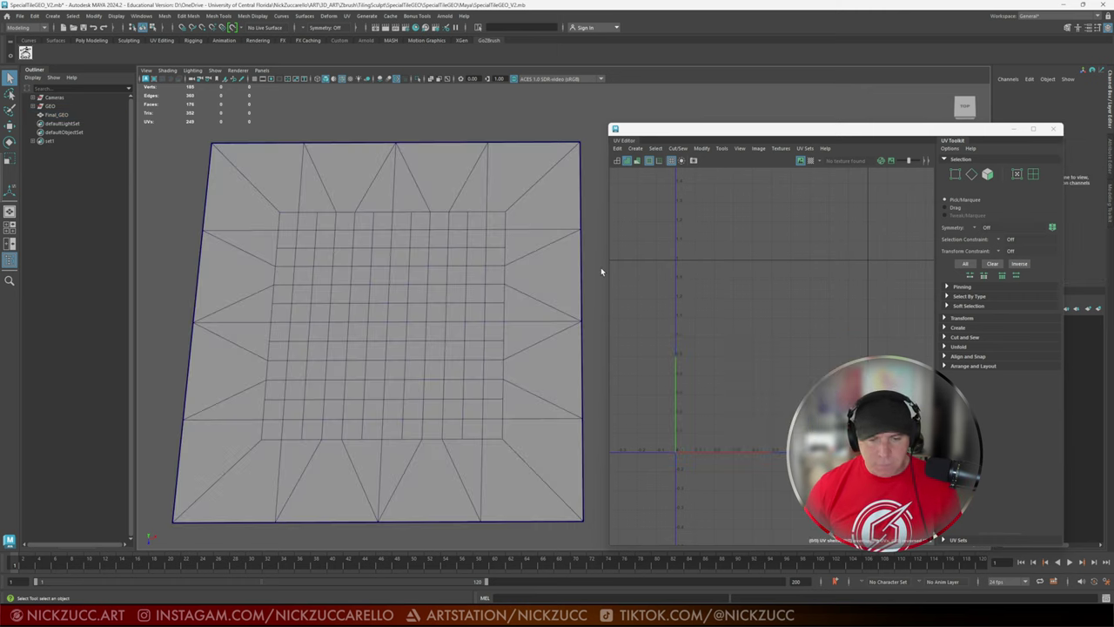
key("F11")
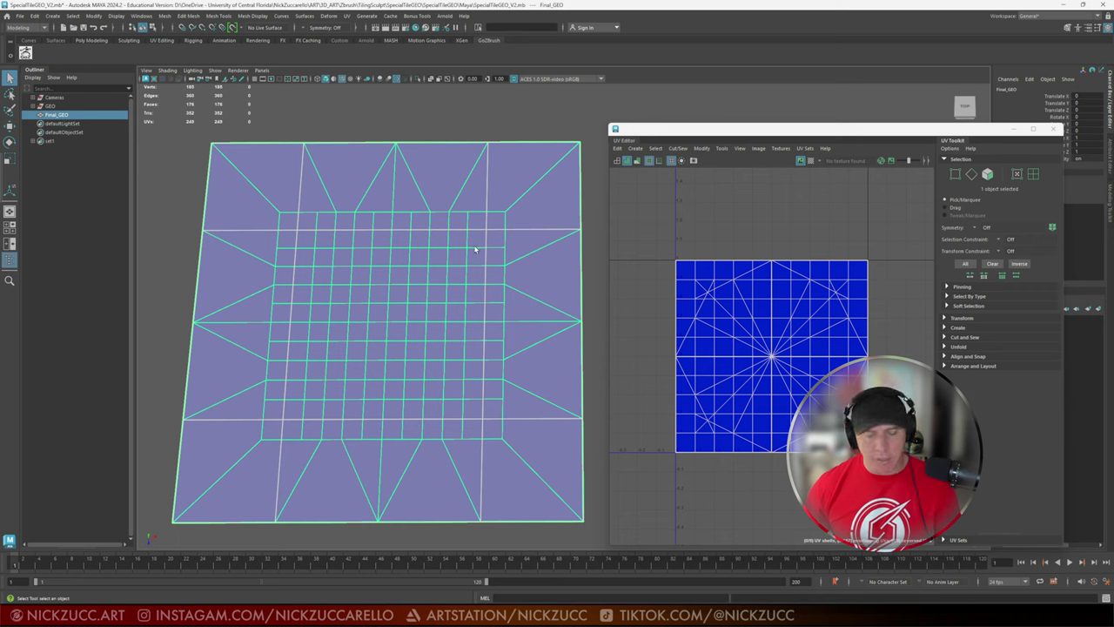
left_click(223, 148)
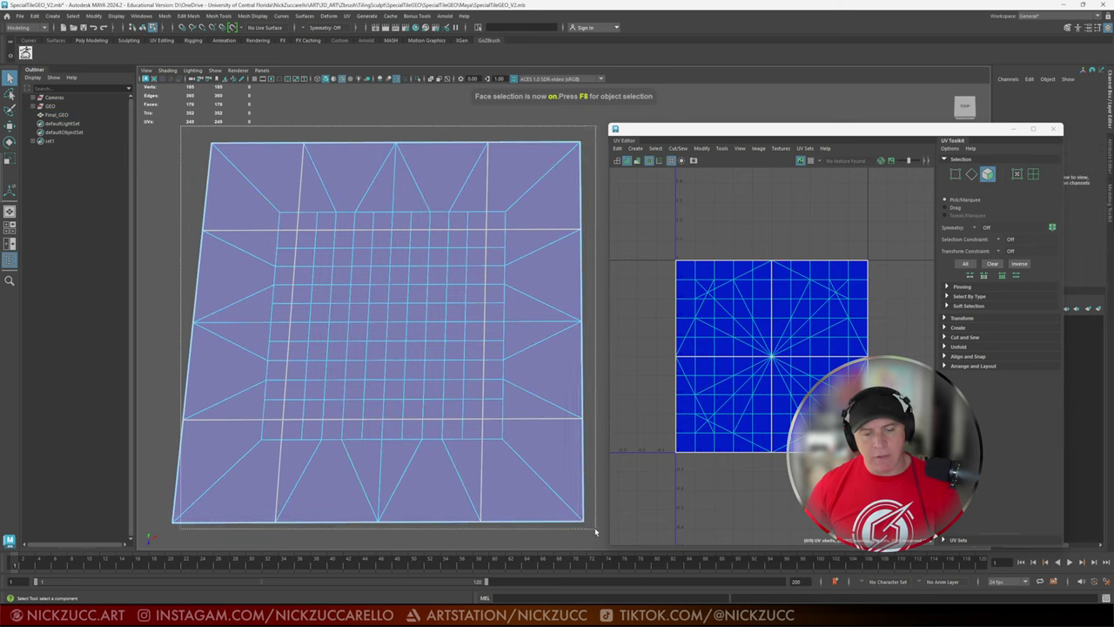
double_click(571, 461)
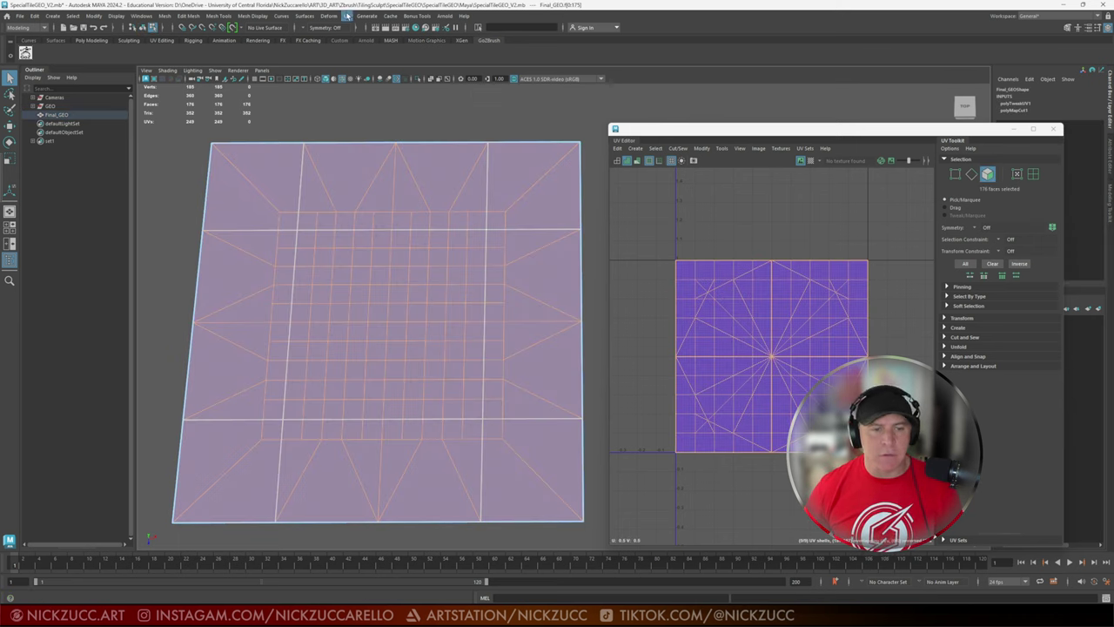
left_click(347, 16)
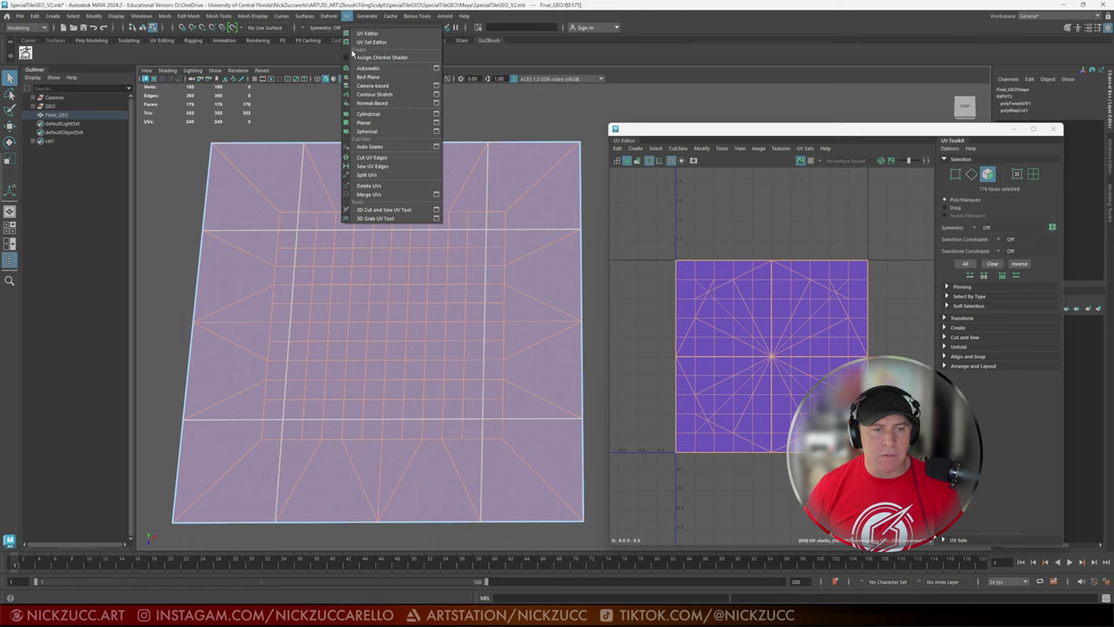
left_click(437, 123)
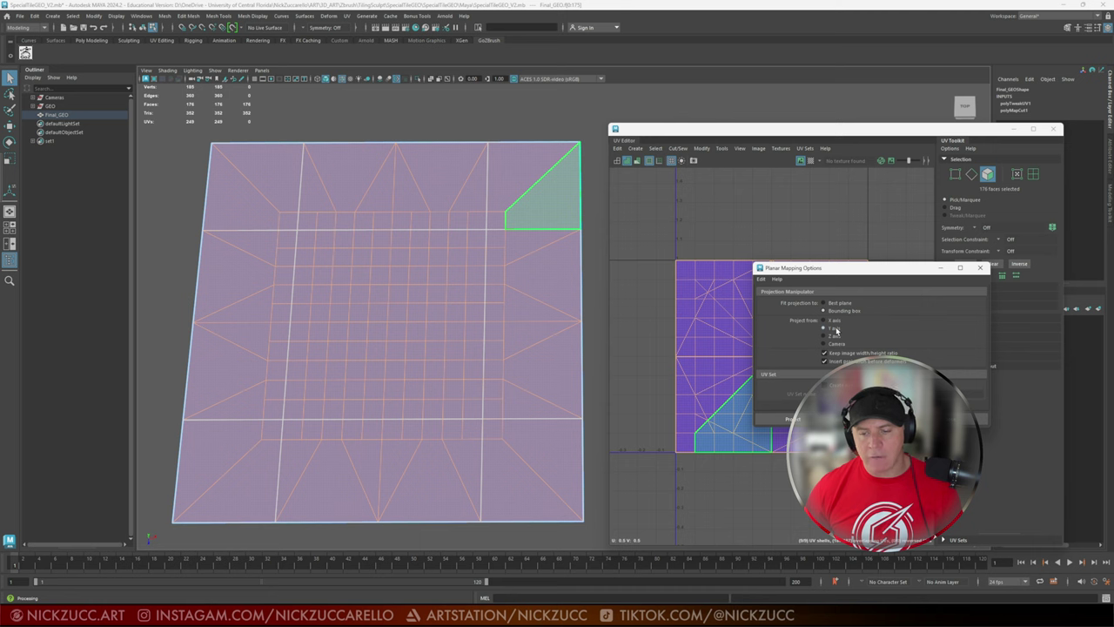
left_click(792, 418)
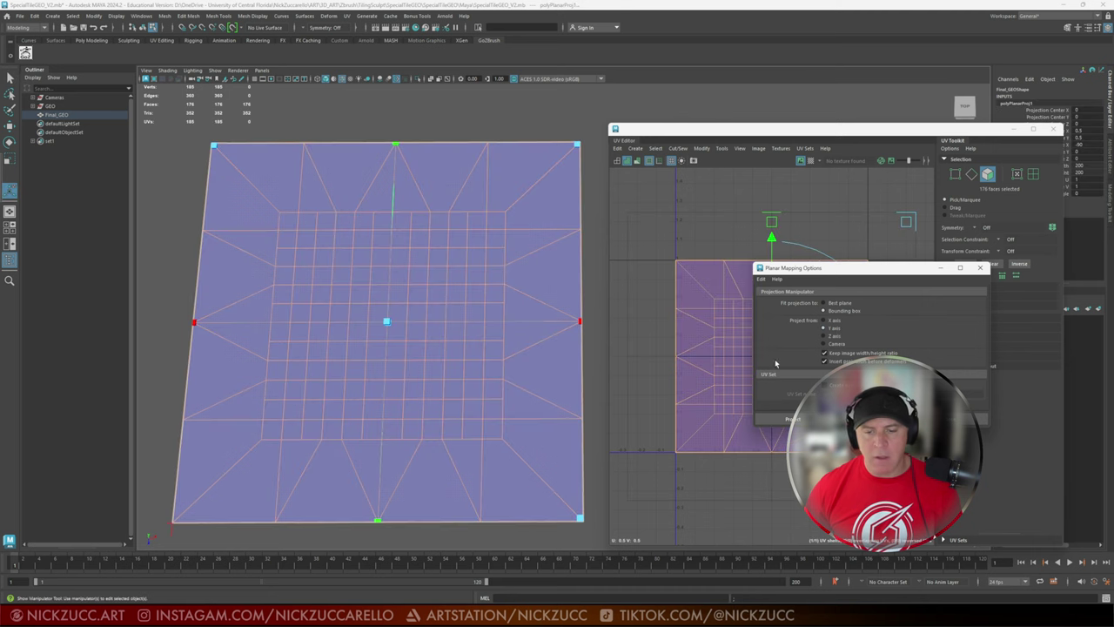
left_click_drag(823, 275, 900, 348)
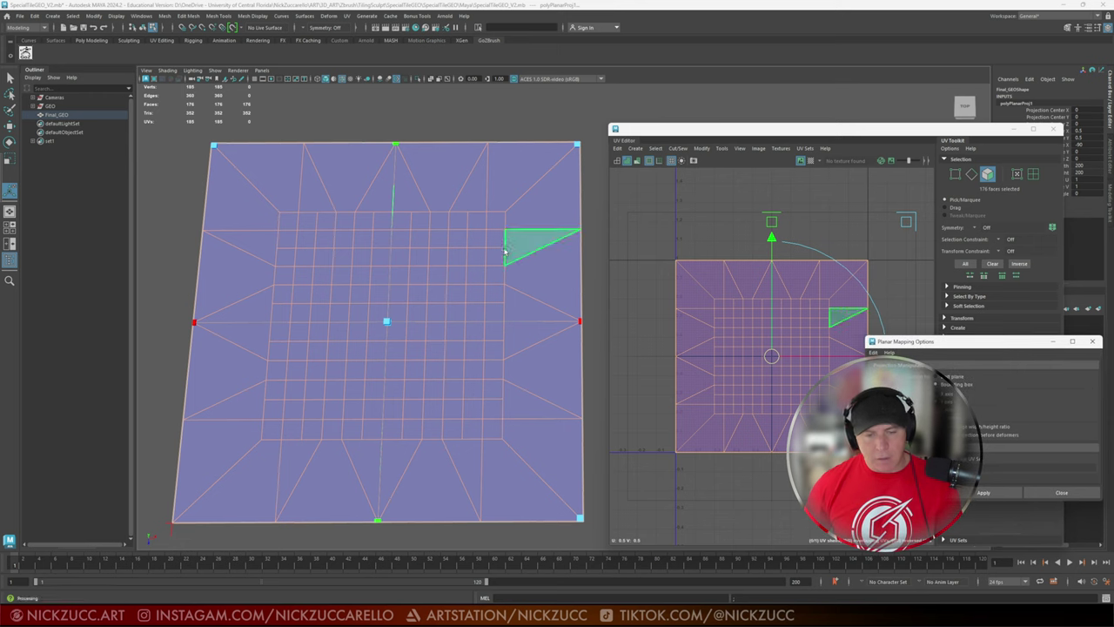
Step: Cut the UVs along the two vertical and two horizontal edge loops nearest the borders of the tile mesh
right_click_drag(507, 252, 494, 209)
double_click(485, 201)
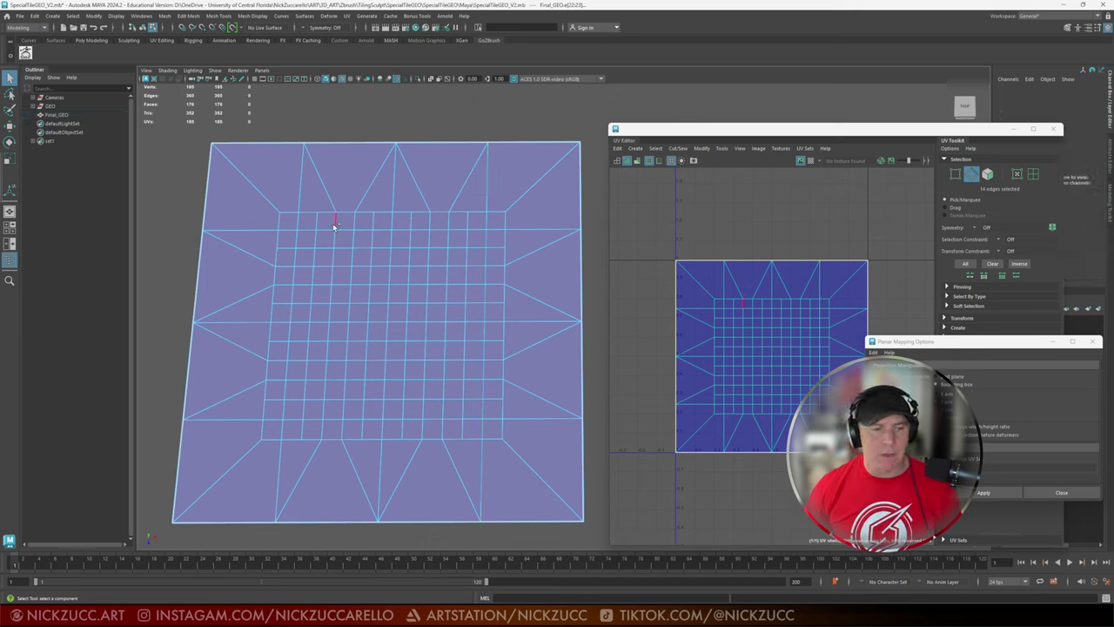
left_click(299, 203)
double_click(298, 203)
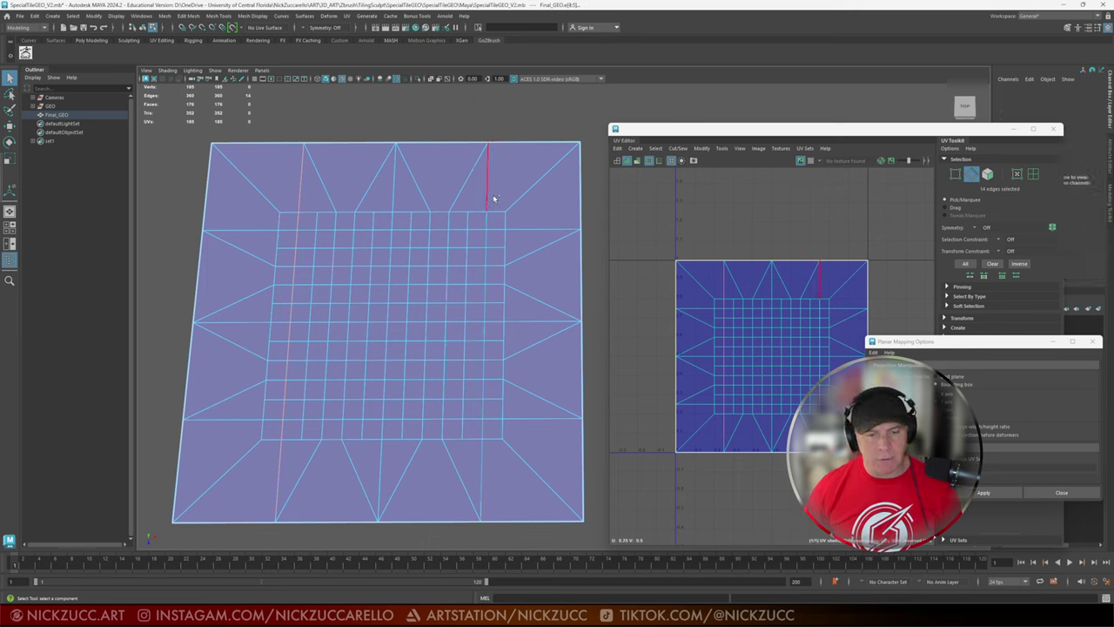
double_click(490, 198, "shift")
double_click(265, 231, "shift")
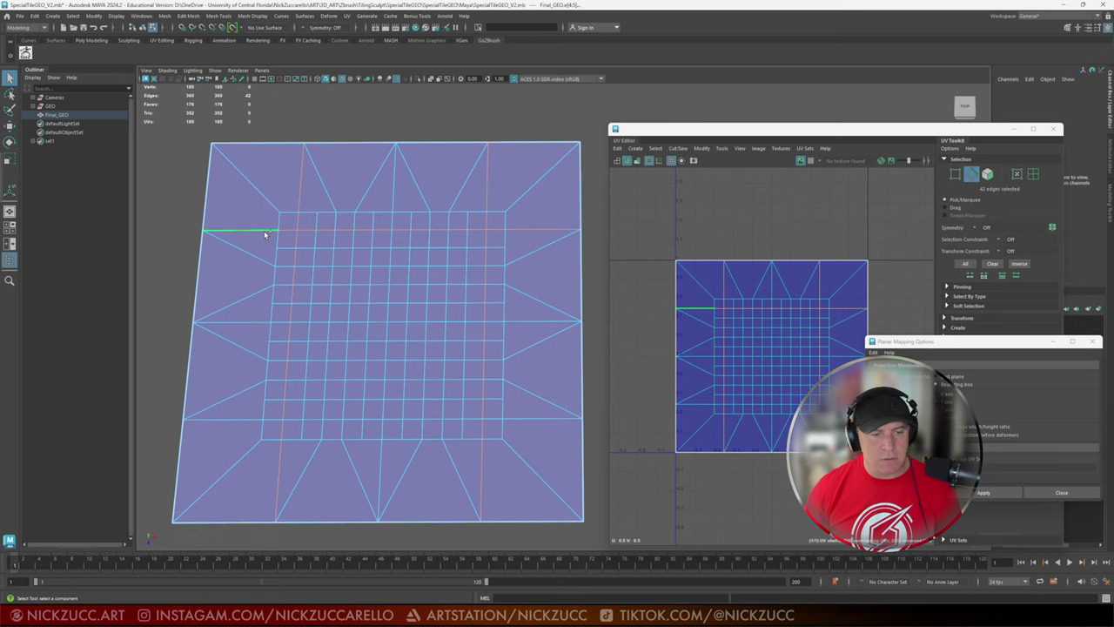
double_click(242, 422, "shift")
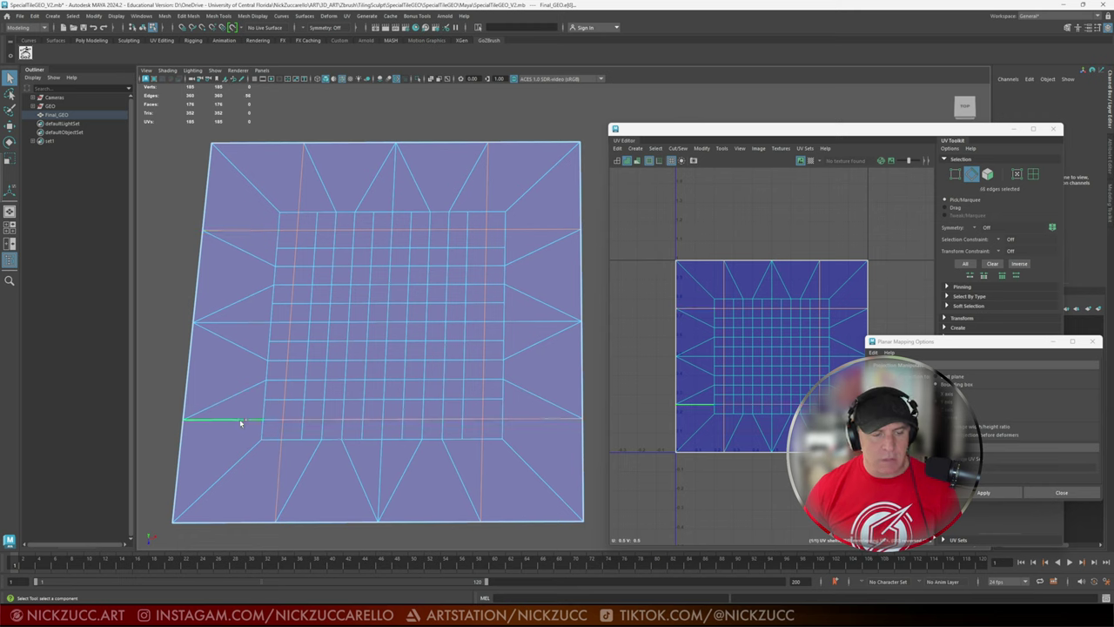
left_click_drag(955, 344, 825, 375)
left_click(965, 372)
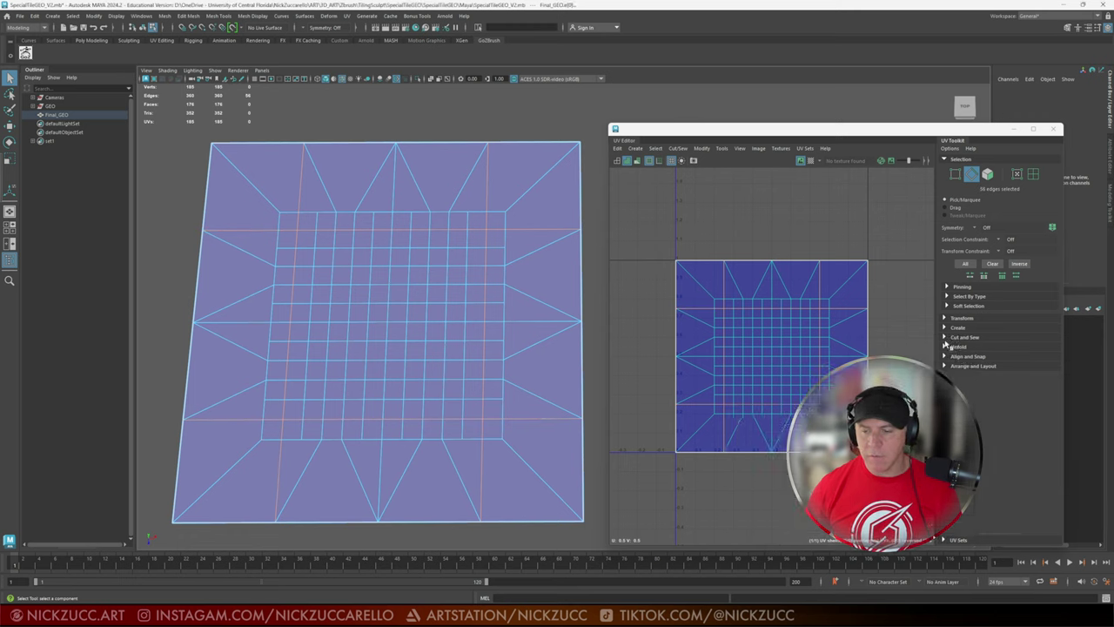
left_click(957, 337)
left_click(957, 360)
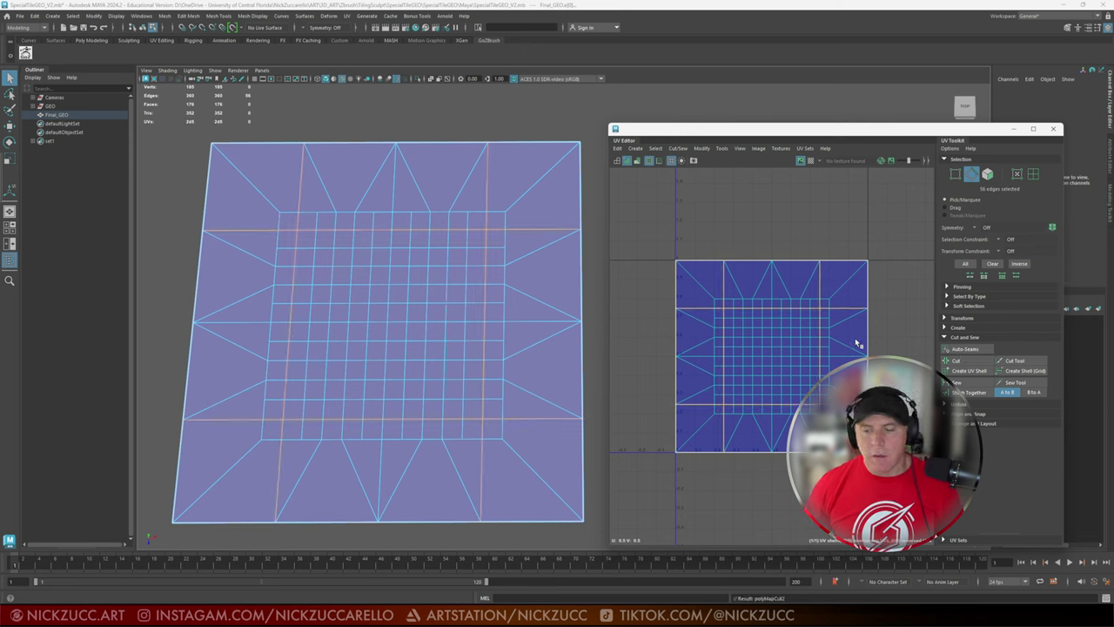
Step: Select the UVs along the right border of the layout in the UV Editor
right_click_drag(846, 313, 879, 312)
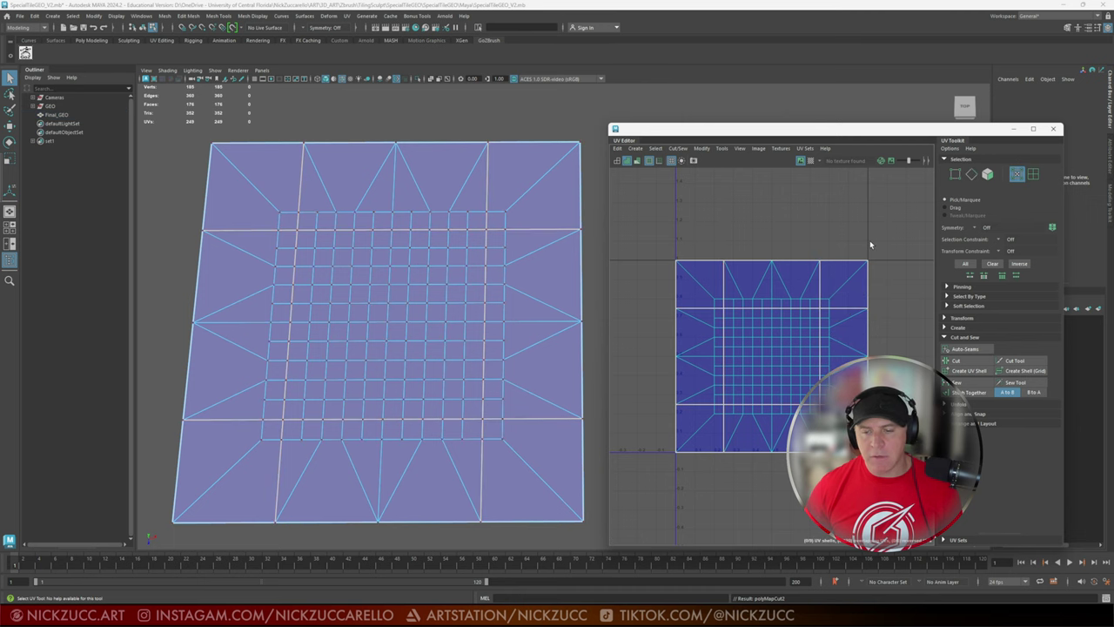
left_click_drag(895, 243, 852, 470)
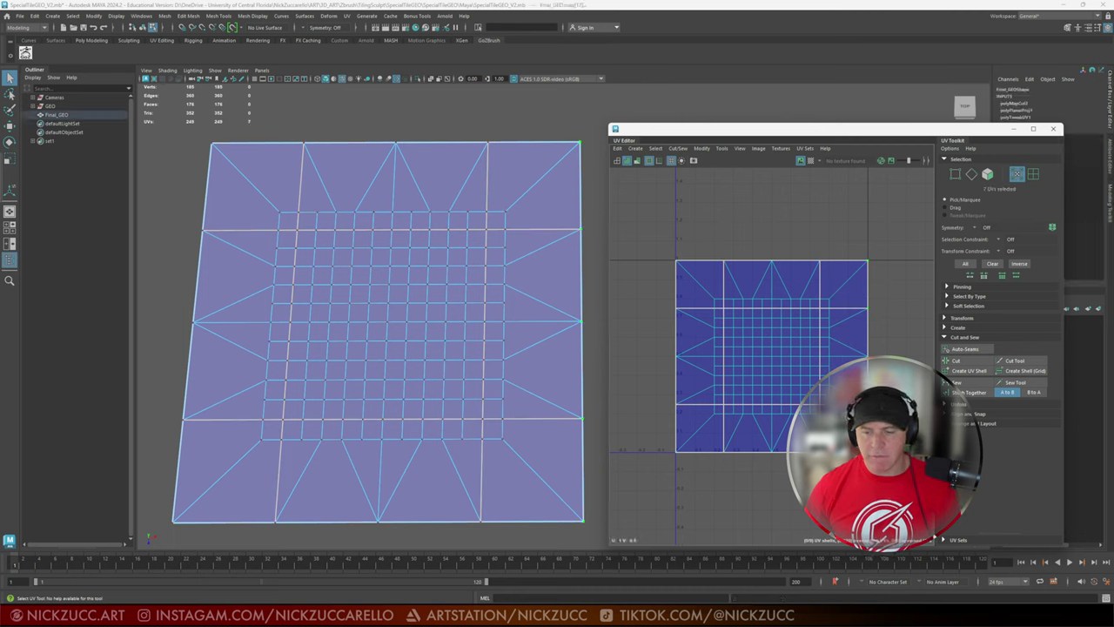
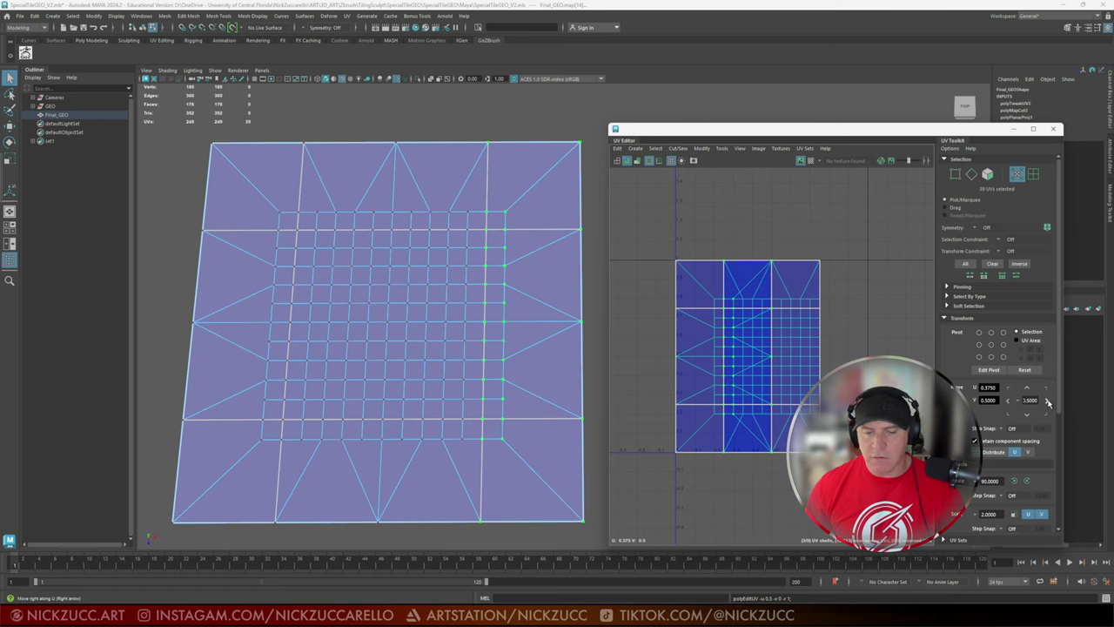
Step: Shift the UVs of the strip along the layout's left border 0.5 to the right in U, stacking them over the centre
left_click_drag(653, 250, 695, 465)
key("shift+period")
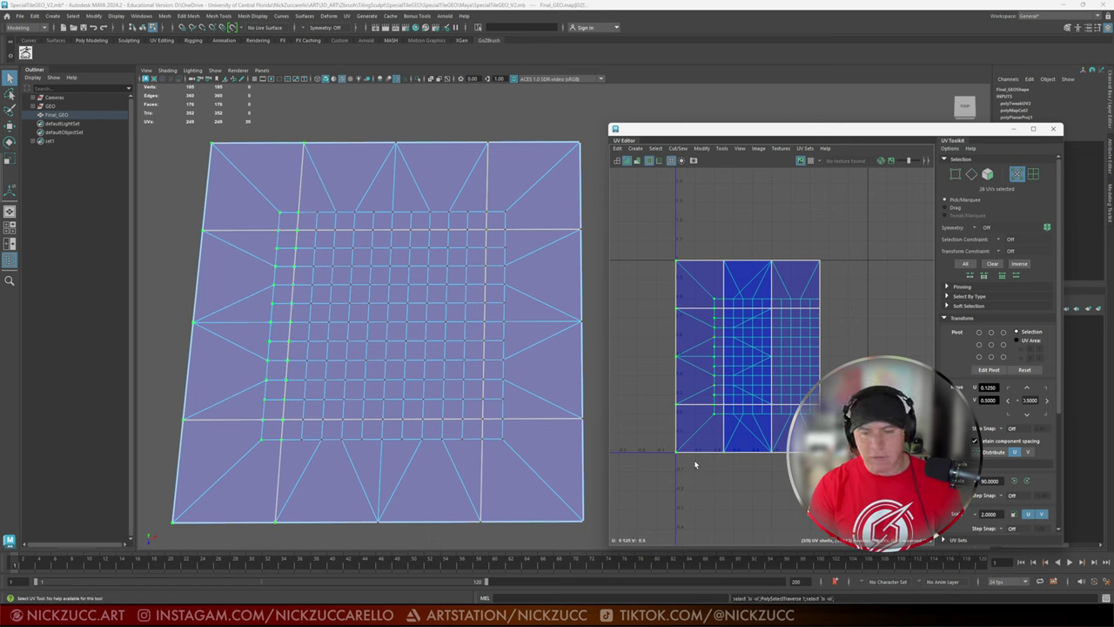
left_click(1047, 401)
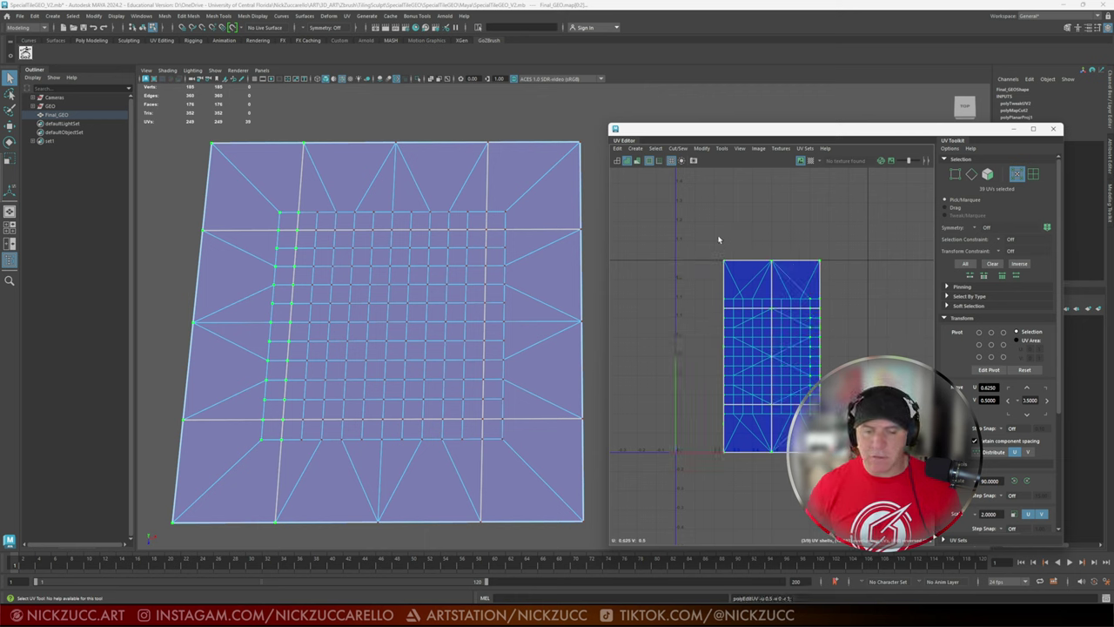
Step: Select the UVs of the layout's top border strip and shift them down by 0.5 in V
left_click_drag(698, 219, 872, 293)
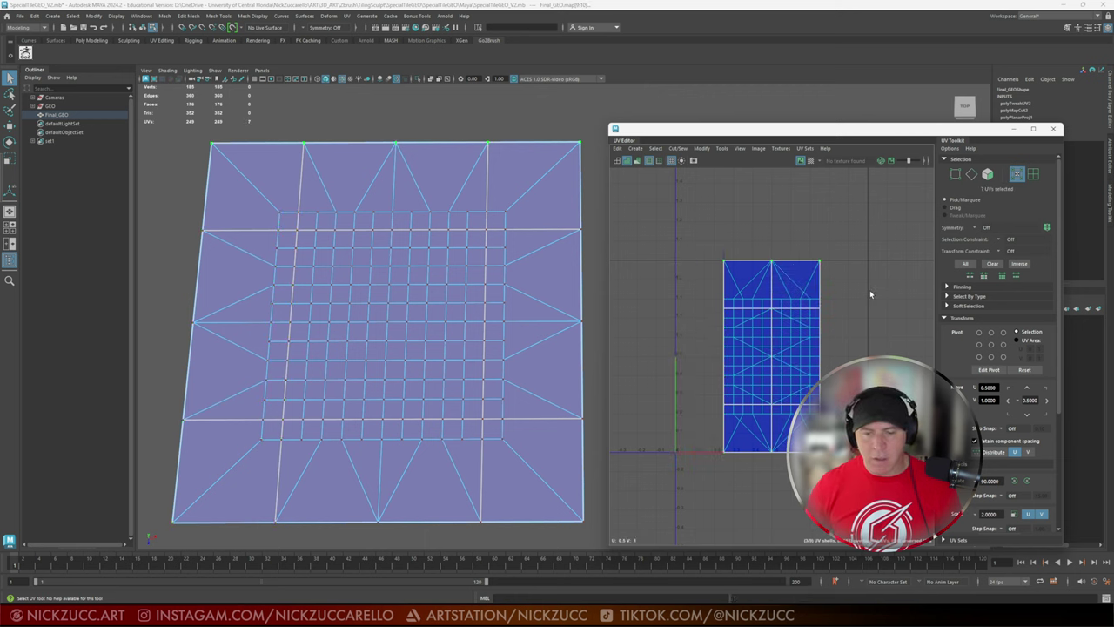
key("shift+period")
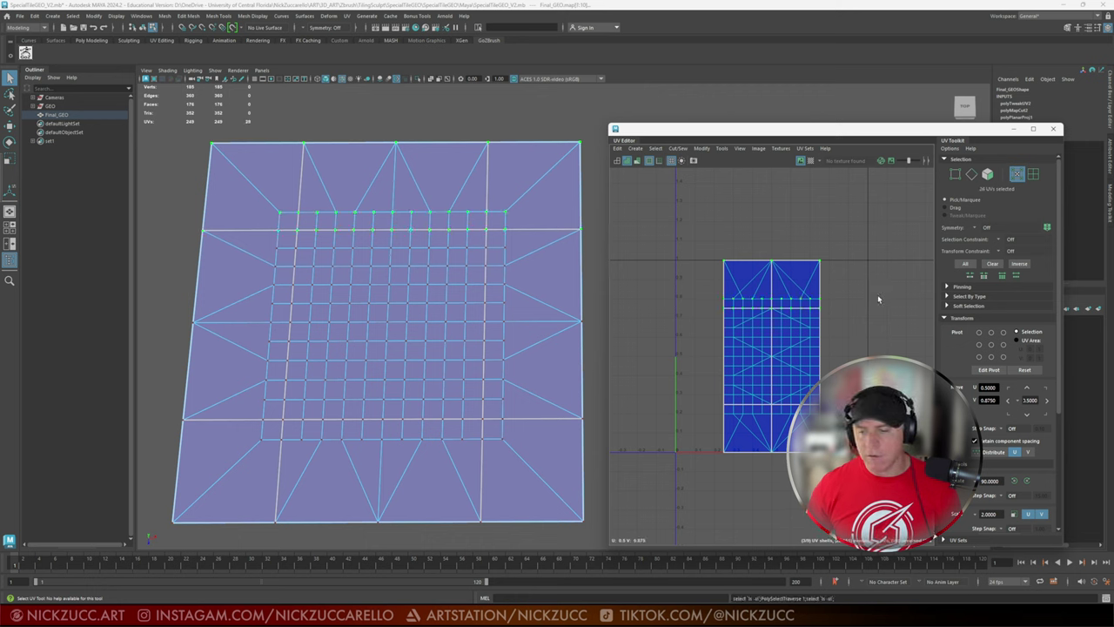
left_click(1028, 413)
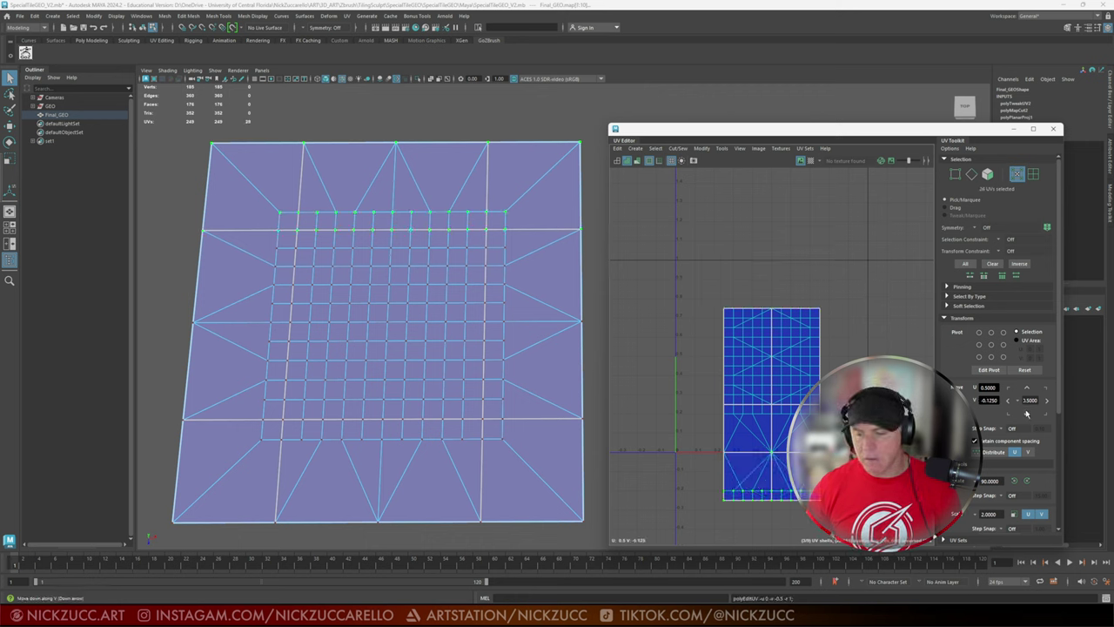
left_click(1027, 389)
Step: Shift the UVs of the layout's bottom border strip up by 0.5 in V, and clear the UV selection
left_click_drag(698, 426, 857, 502)
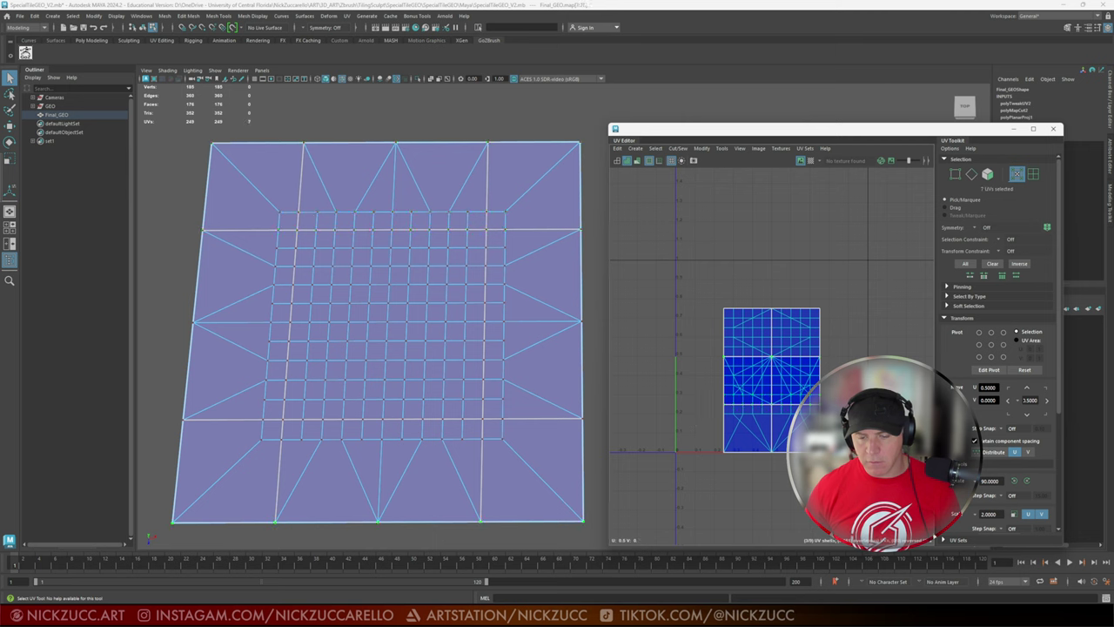
key("shift+period")
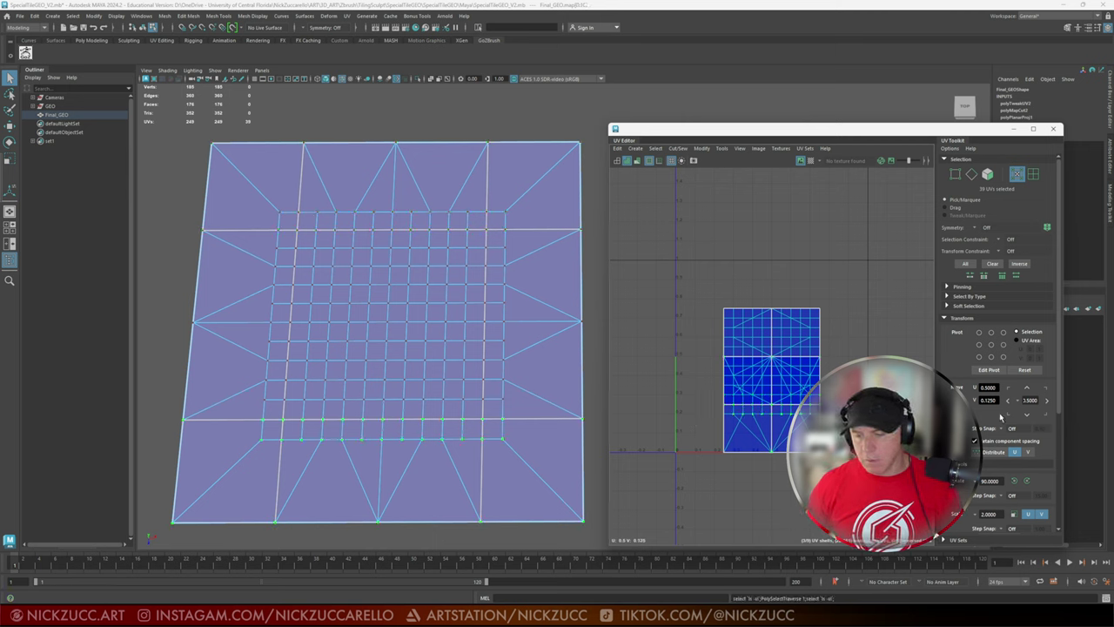
left_click(1027, 389)
left_click(814, 407)
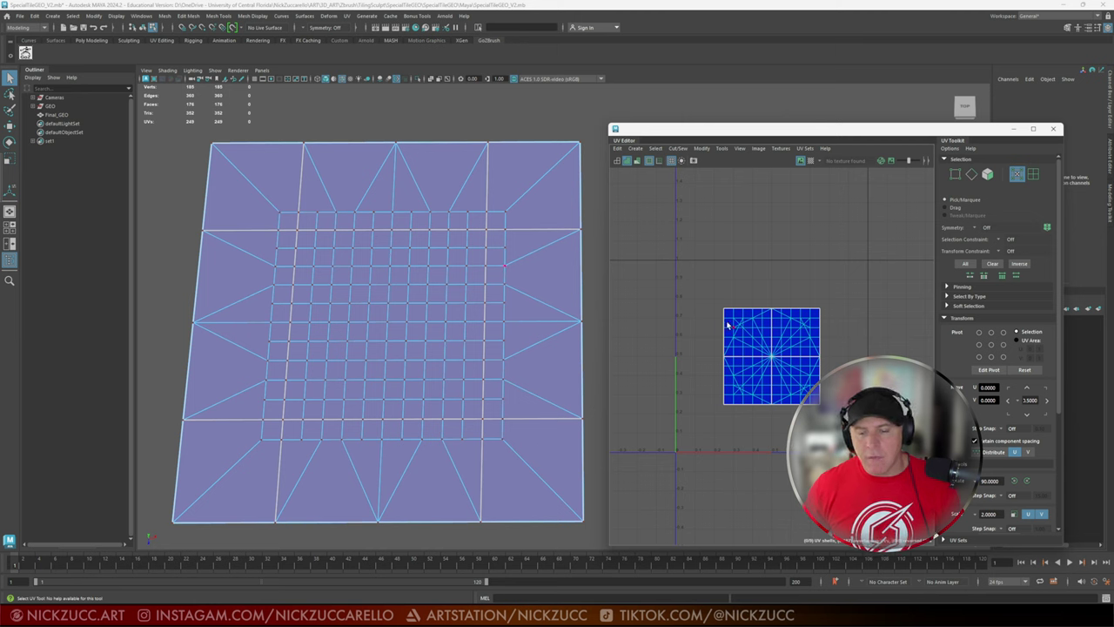
Step: Select all UVs of the stacked layout and activate the Scale tool
left_click_drag(699, 293, 848, 416)
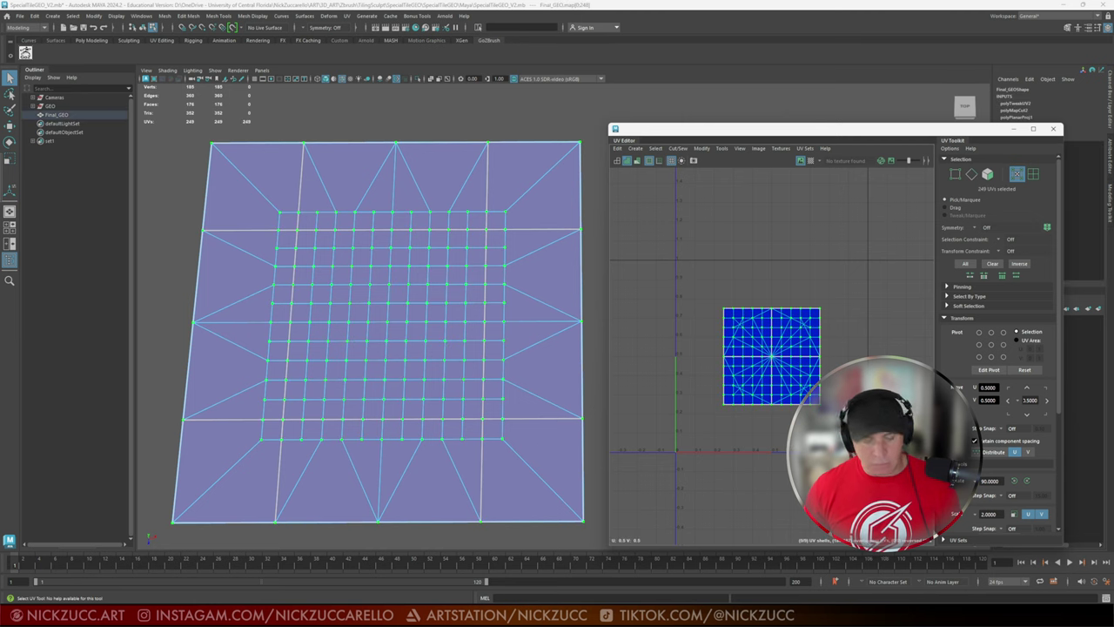
key("r")
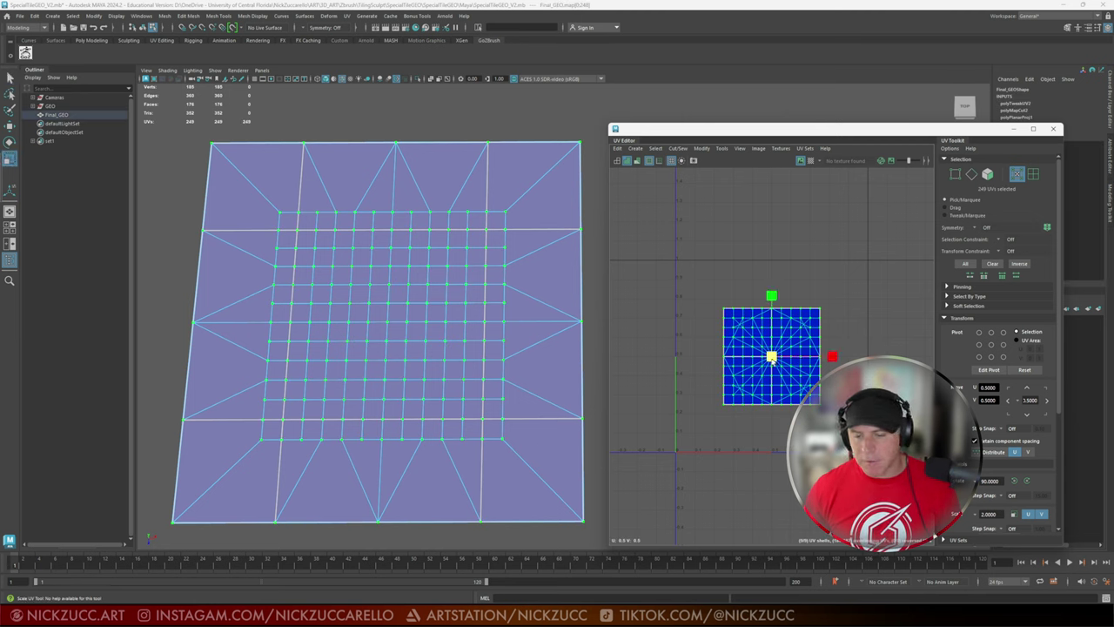
Step: Try to scale all the UVs uniformly by hand about their centre to fill the 0 to 1 square
left_click_drag(772, 357, 832, 361)
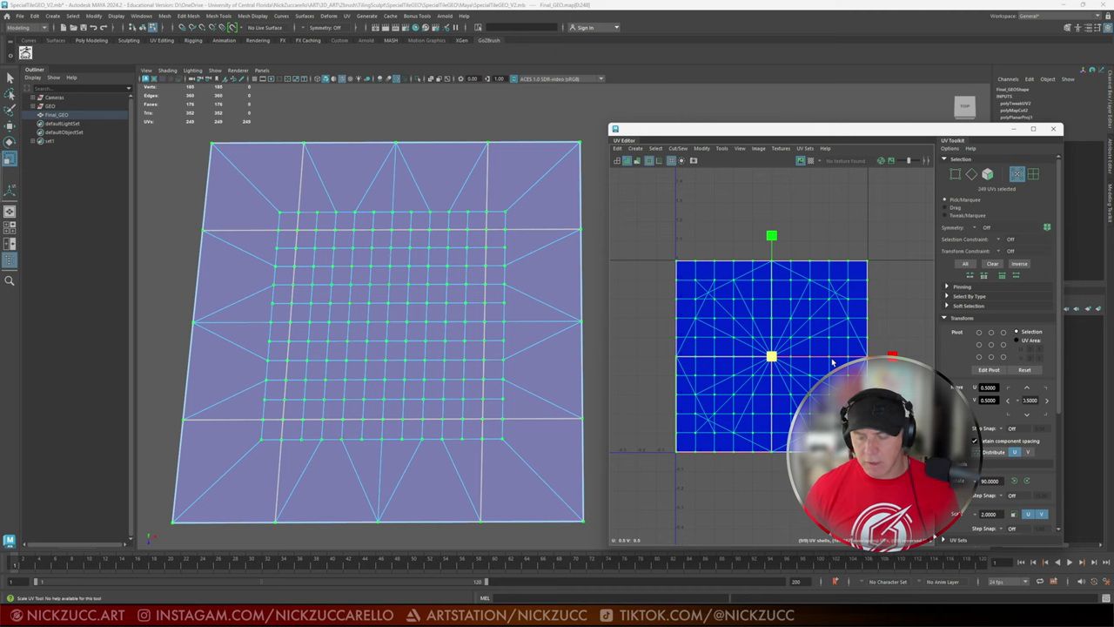
key("ctrl+z")
scroll(1007, 502, "down", 3)
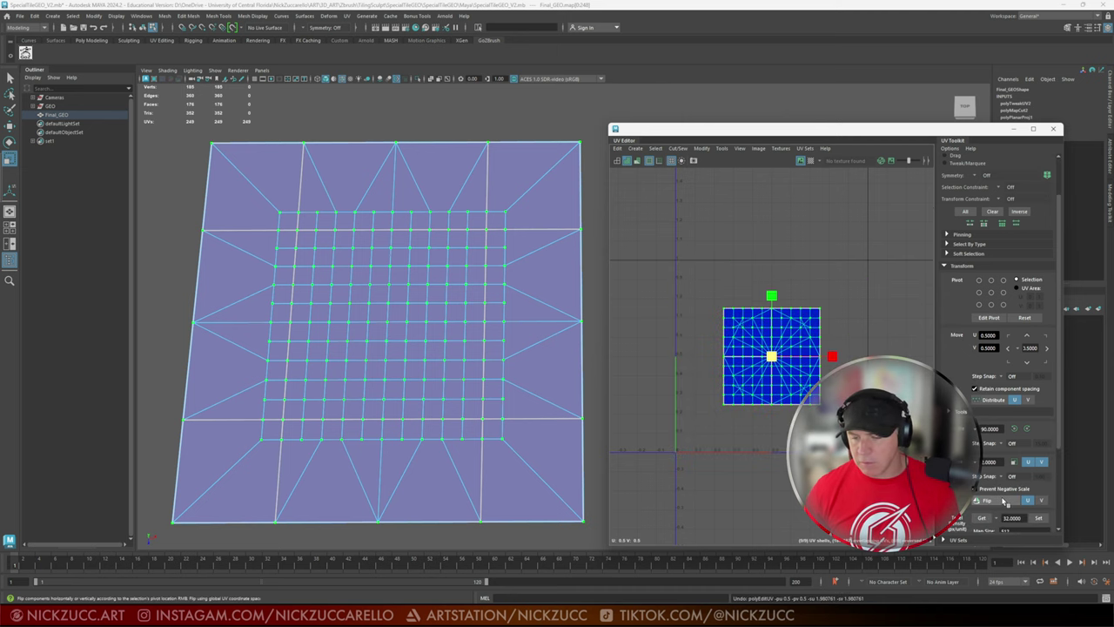
left_click_drag(774, 356, 832, 346)
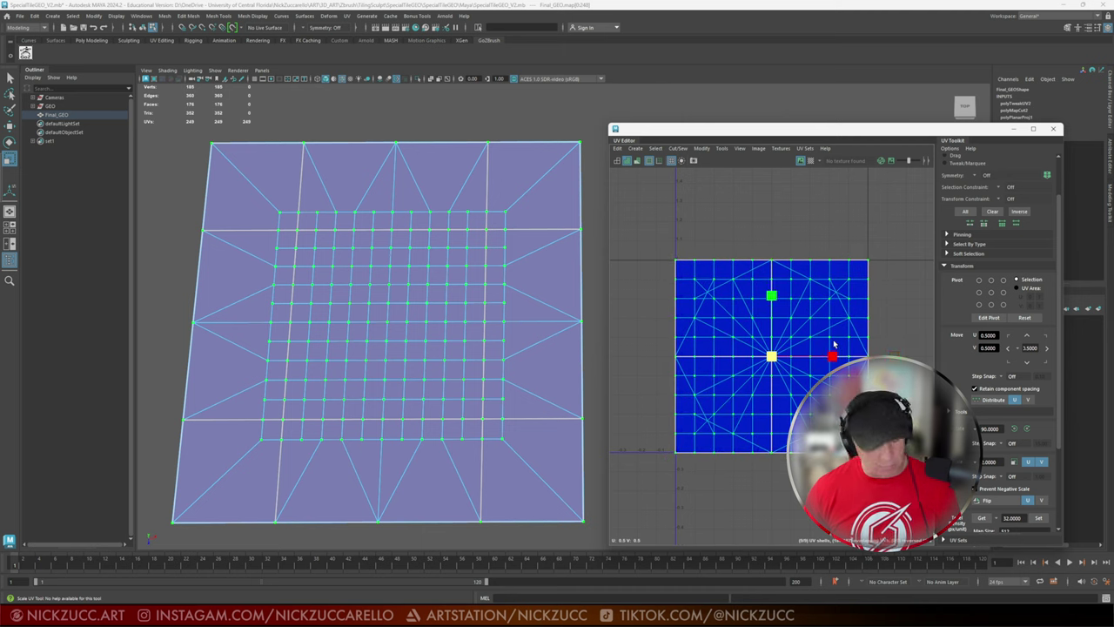
key("ctrl+z")
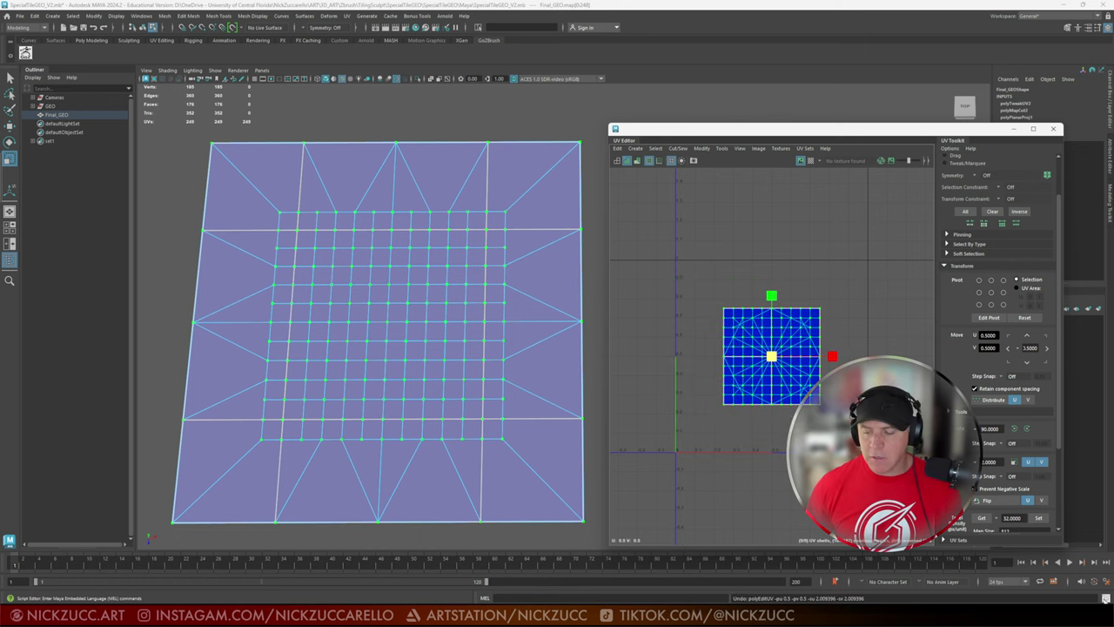
Step: Open an enlarged Script Editor and copy the last polyEditUV scale command from its history onto a new line of the MEL script
left_click(1105, 599)
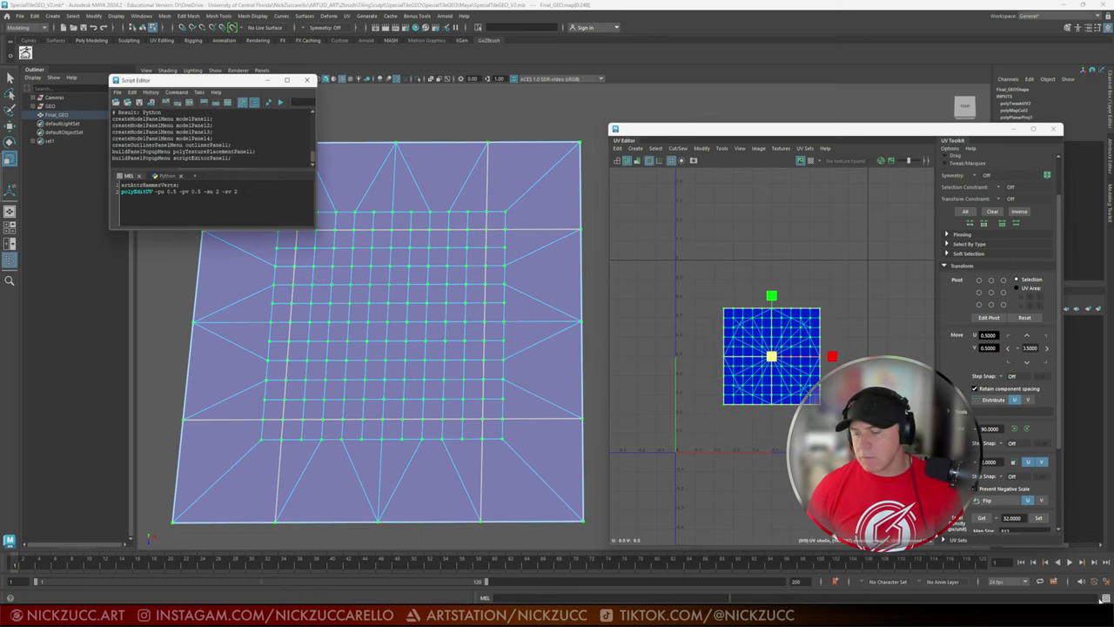
left_click_drag(196, 84, 235, 132)
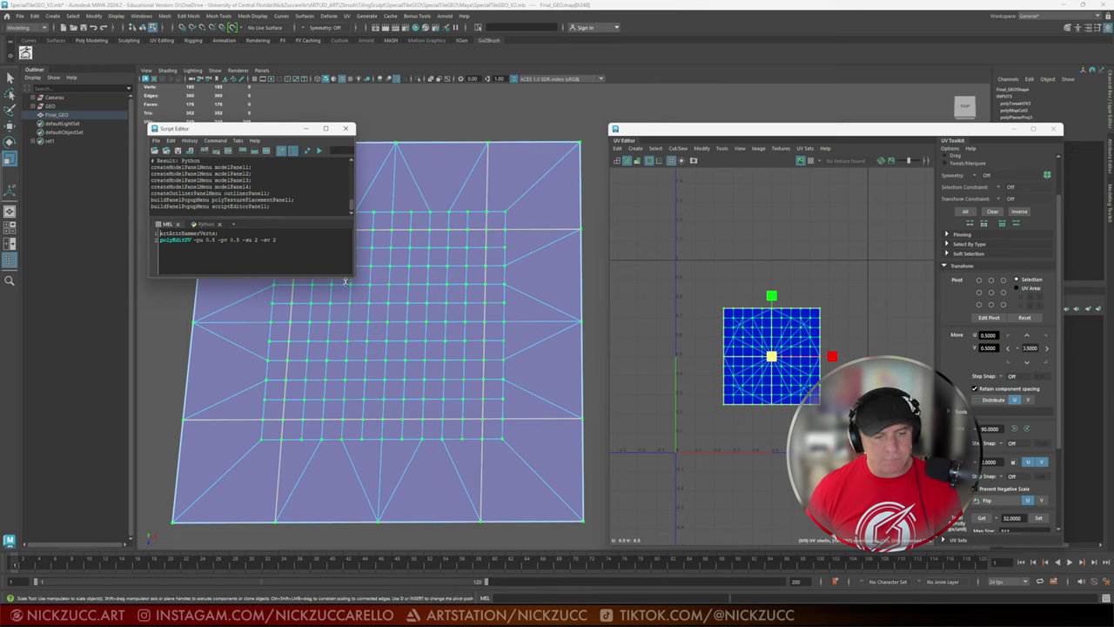
left_click_drag(345, 281, 493, 396)
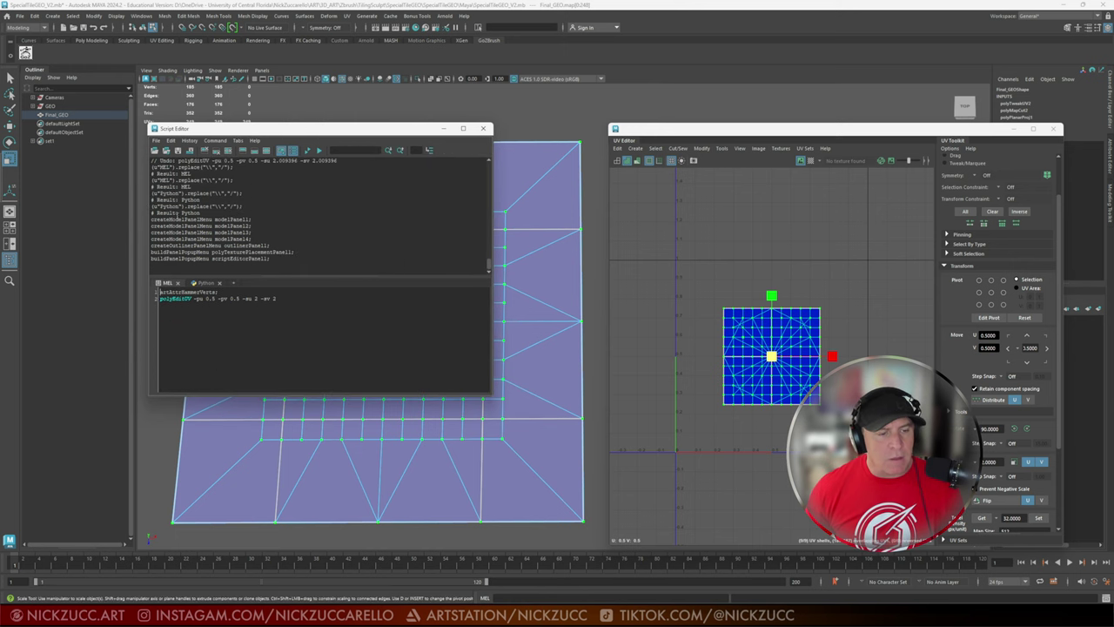
scroll(255, 244, "up", 3)
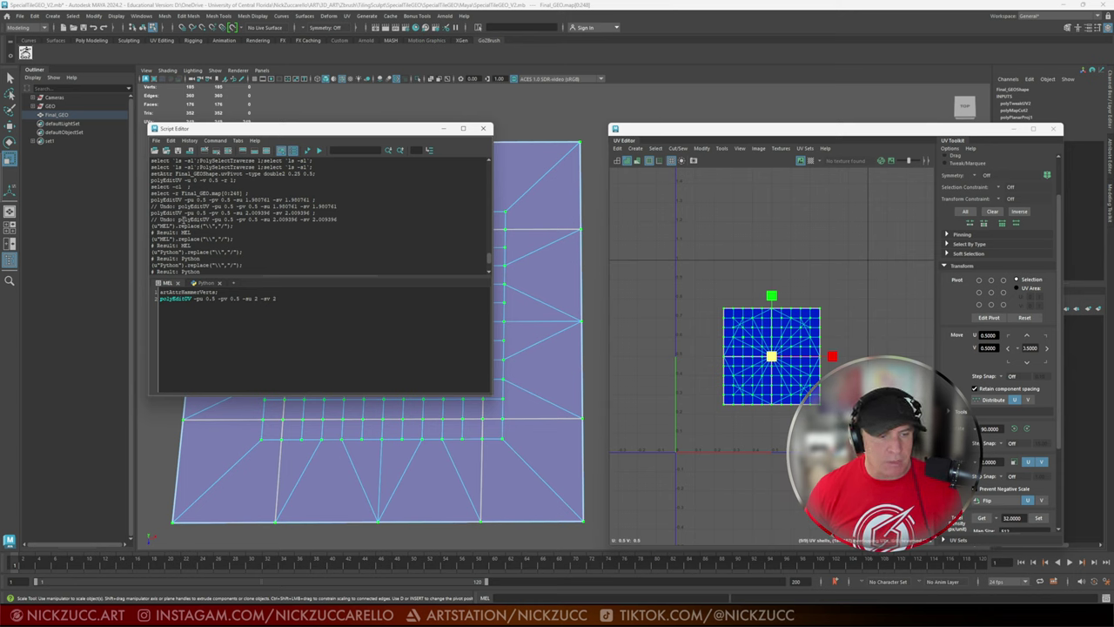
left_click_drag(179, 220, 338, 219)
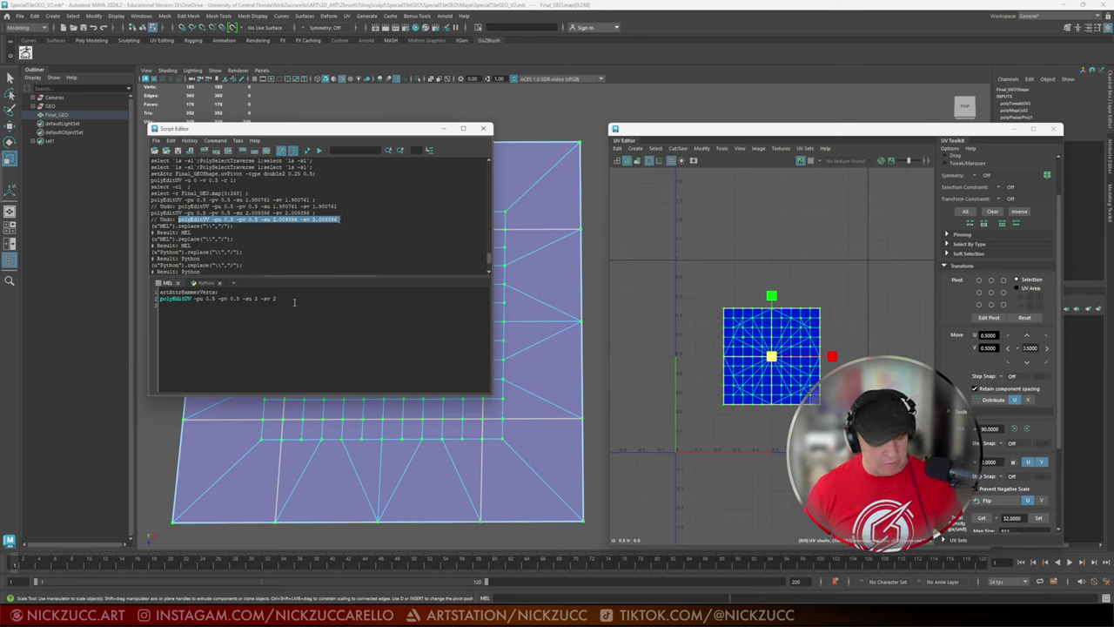
key("Return")
type("polyEditUV -pu 0.5 -pv 0.5 -su 2.009394 -sv 2.009394")
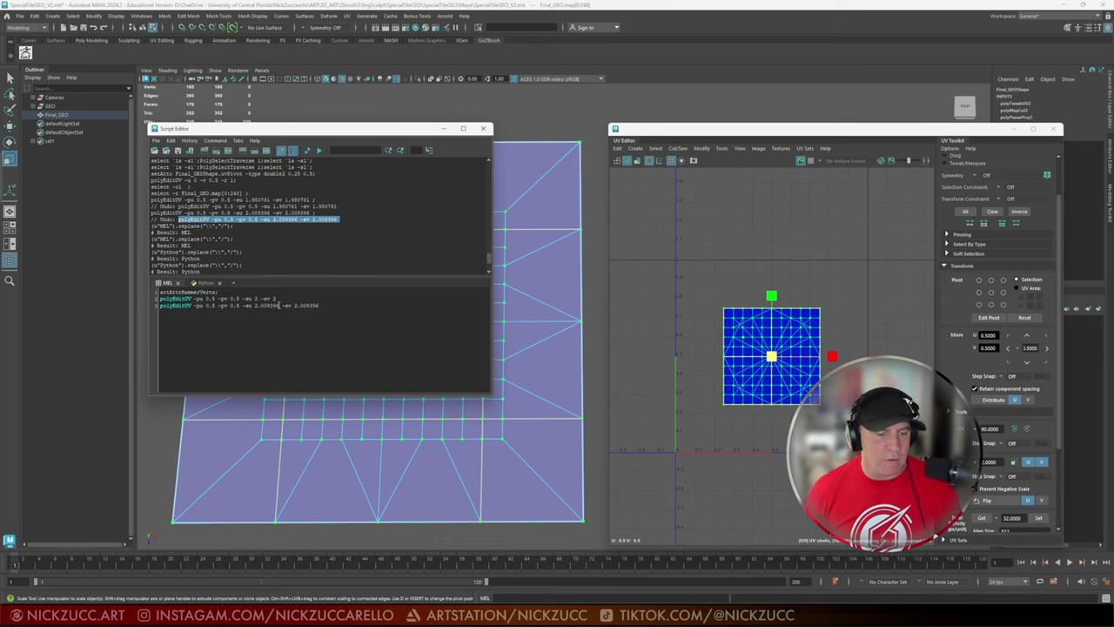
Step: Edit the copied command to polyEditUV -pu 0.5 -pv 0.5 -su 2 -sv 2, run only that line, and close the Script Editor
double_click(275, 306)
key("BackSpace")
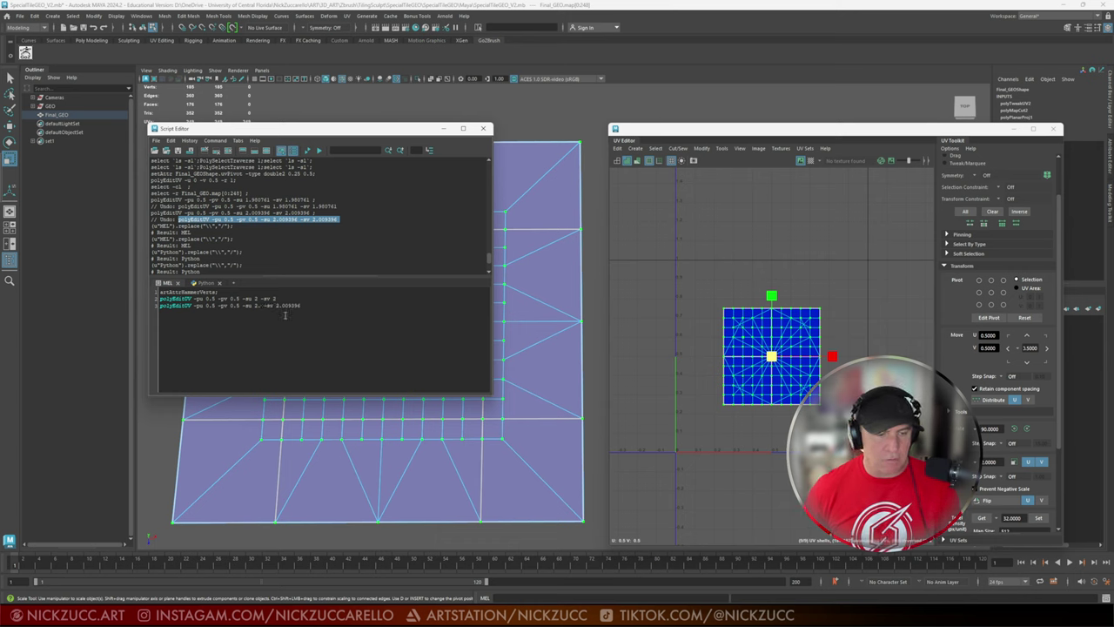
key("BackSpace")
left_click_drag(300, 305, 159, 310)
key("BackSpace")
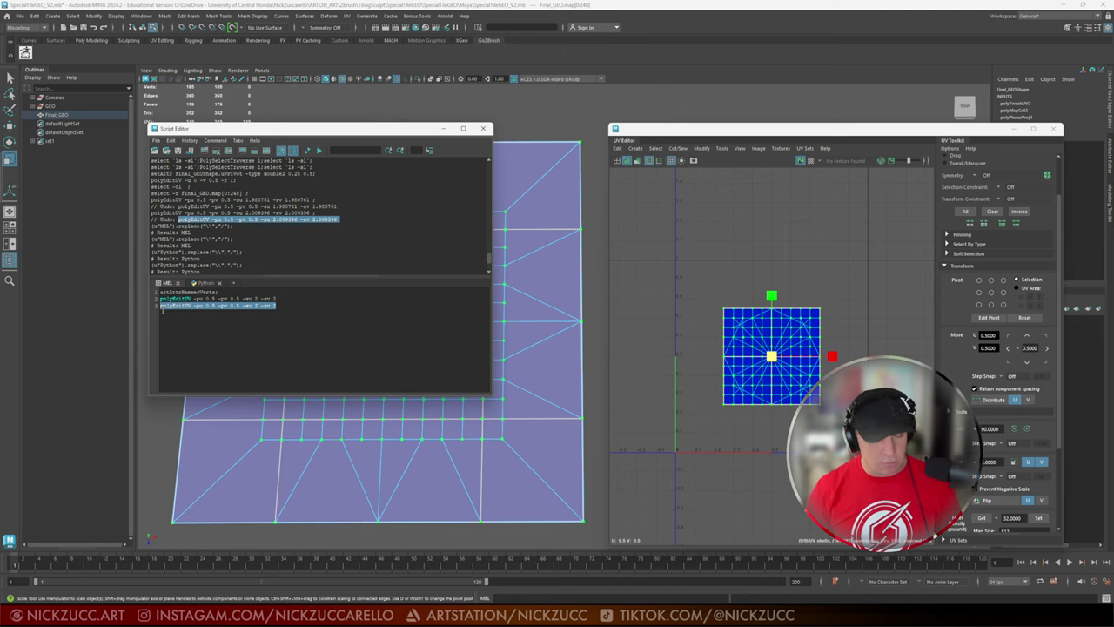
key("ctrl+Return")
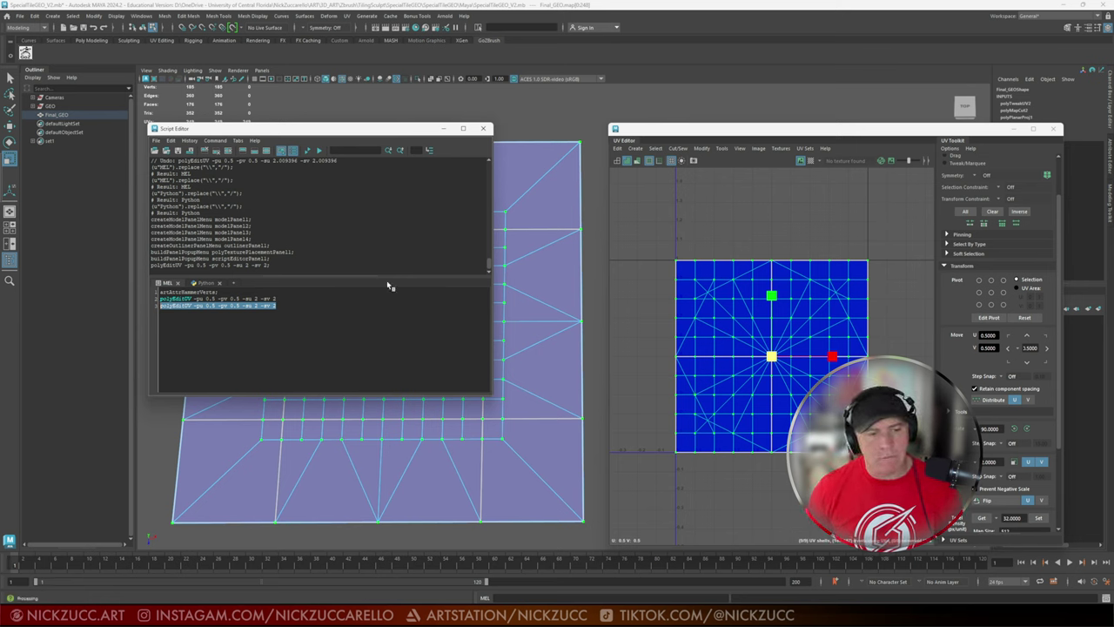
left_click(483, 128)
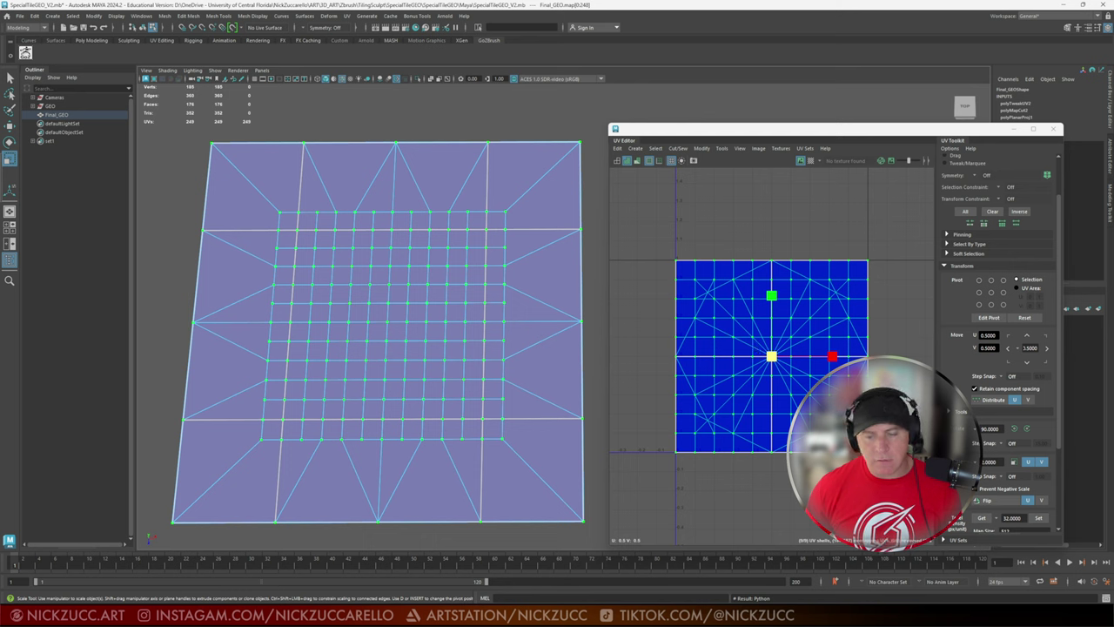
Step: Switch to Substance 3D Painter and start a new project with a document resolution of 4096
left_click(596, 516)
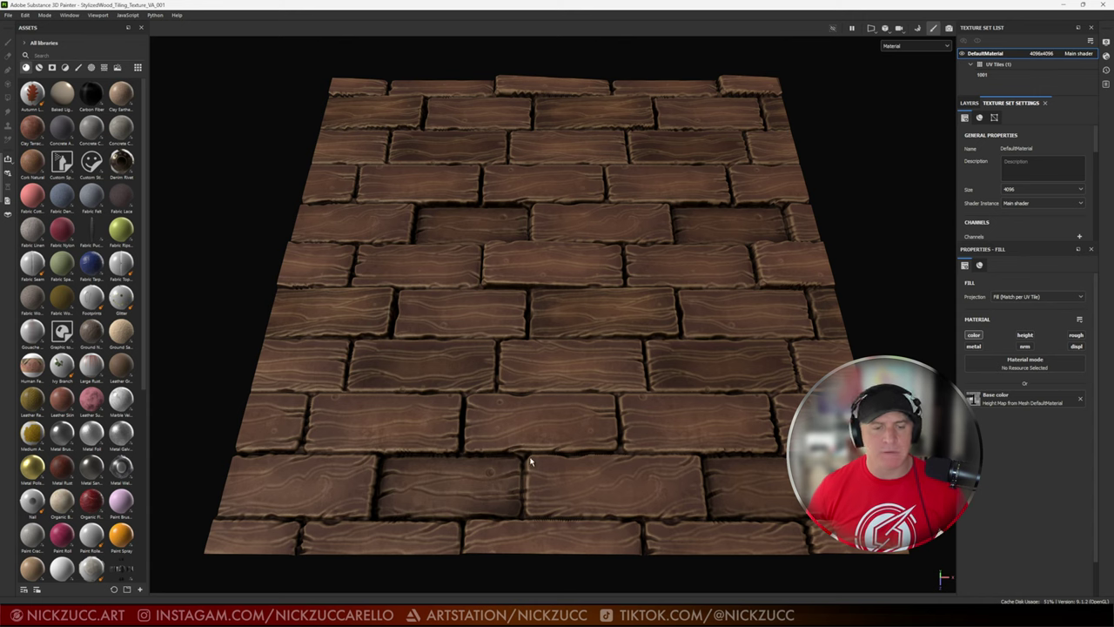
left_click(9, 16)
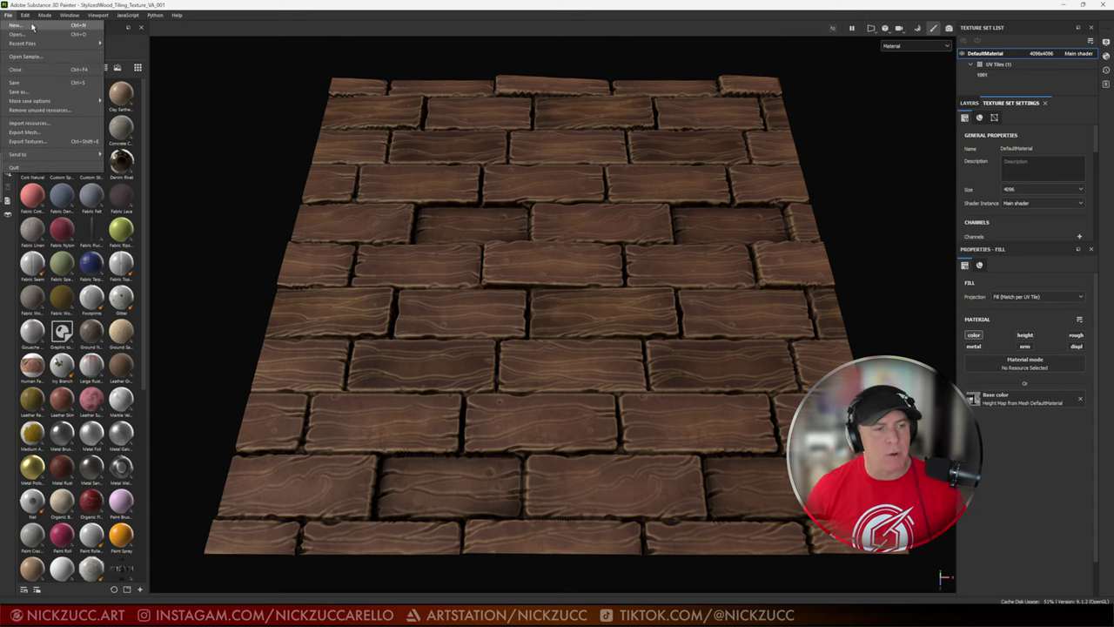
left_click(32, 26)
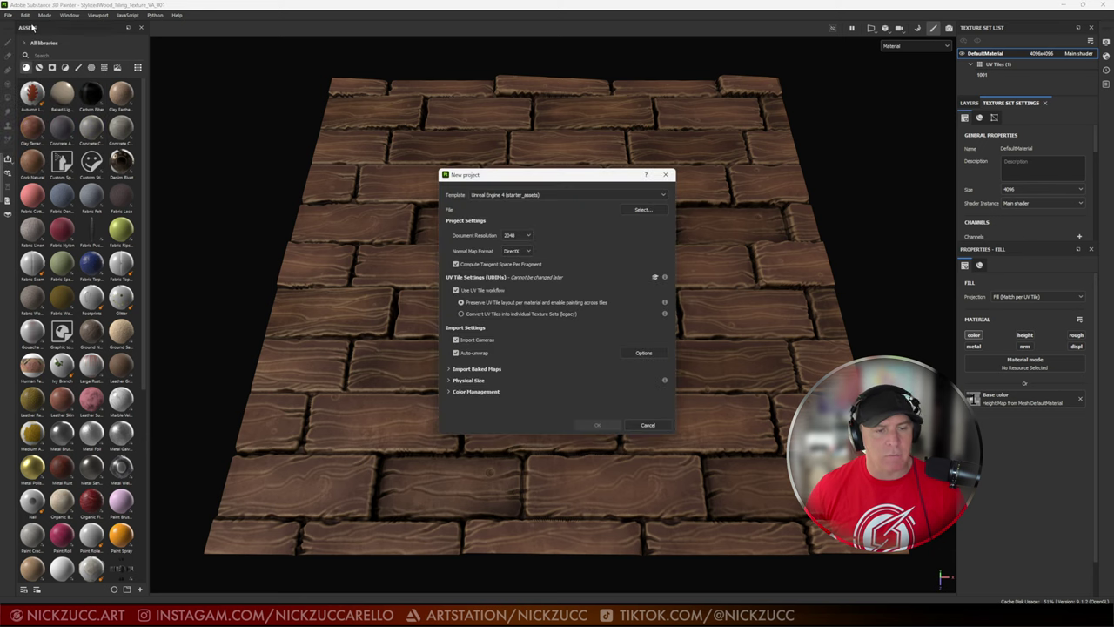
left_click(527, 235)
left_click(521, 290)
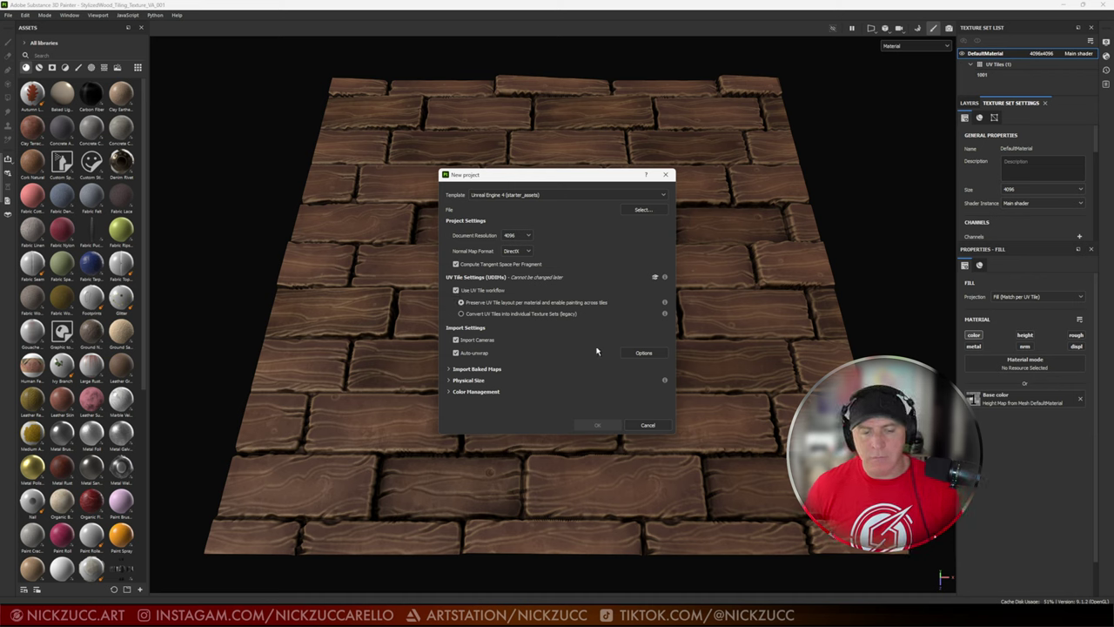
Step: Choose SpecialTileGEO_V2.obj as the project mesh and create the project
left_click(642, 210)
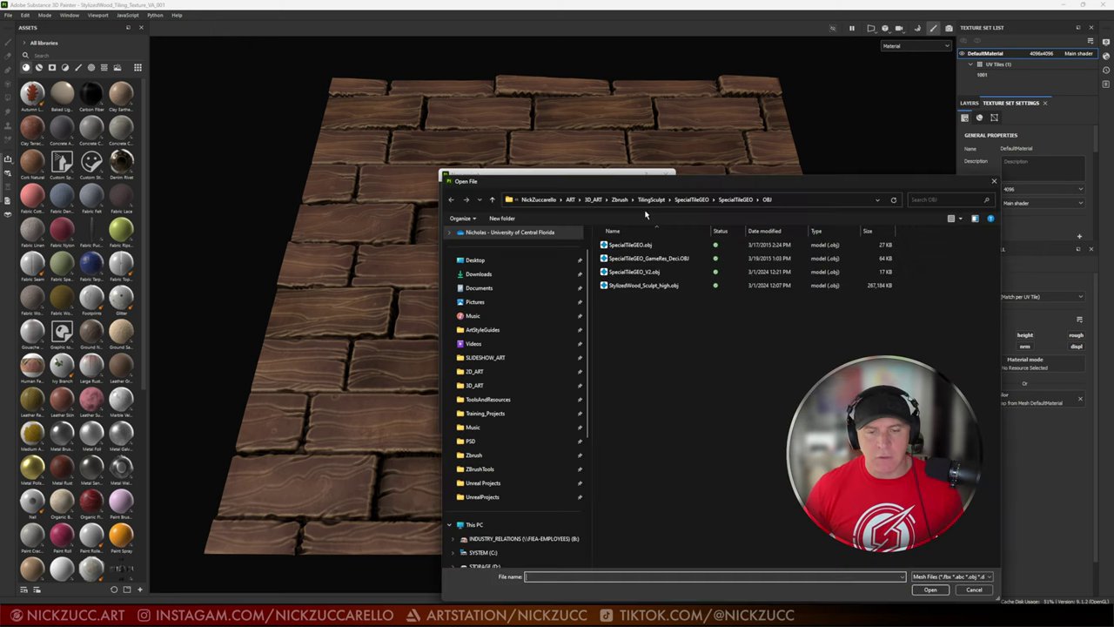
left_click(666, 273)
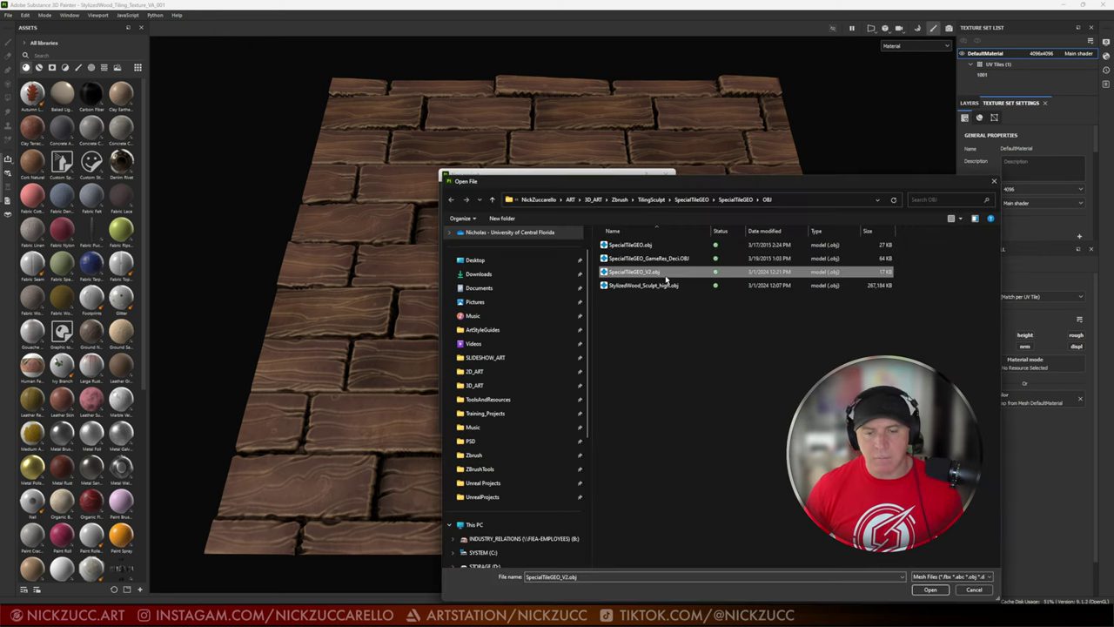
left_click_drag(687, 184, 685, 129)
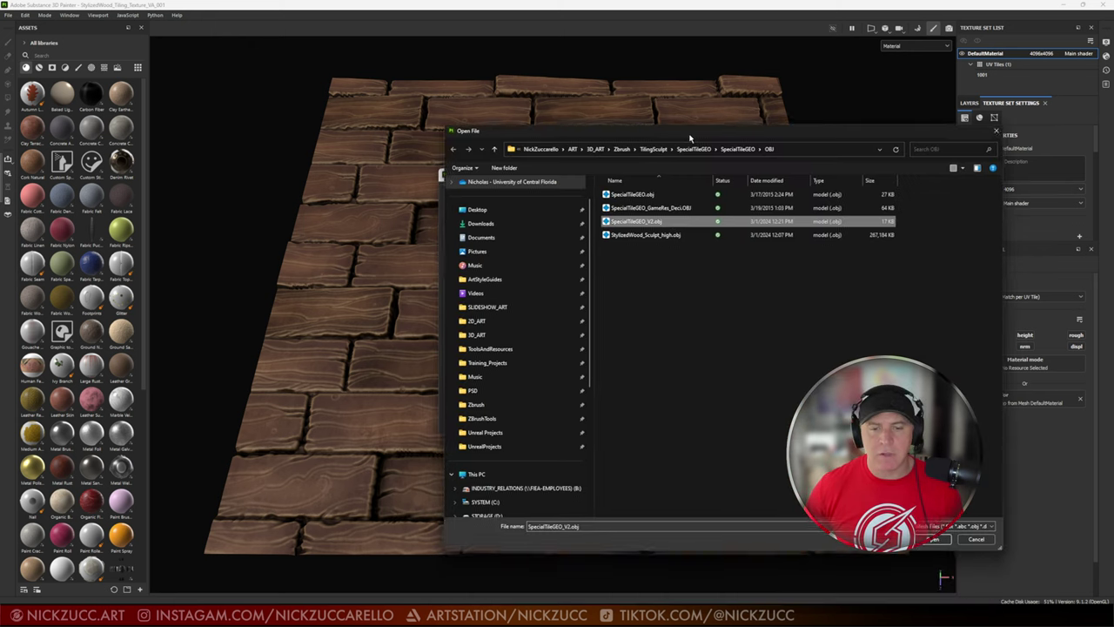
left_click(929, 534)
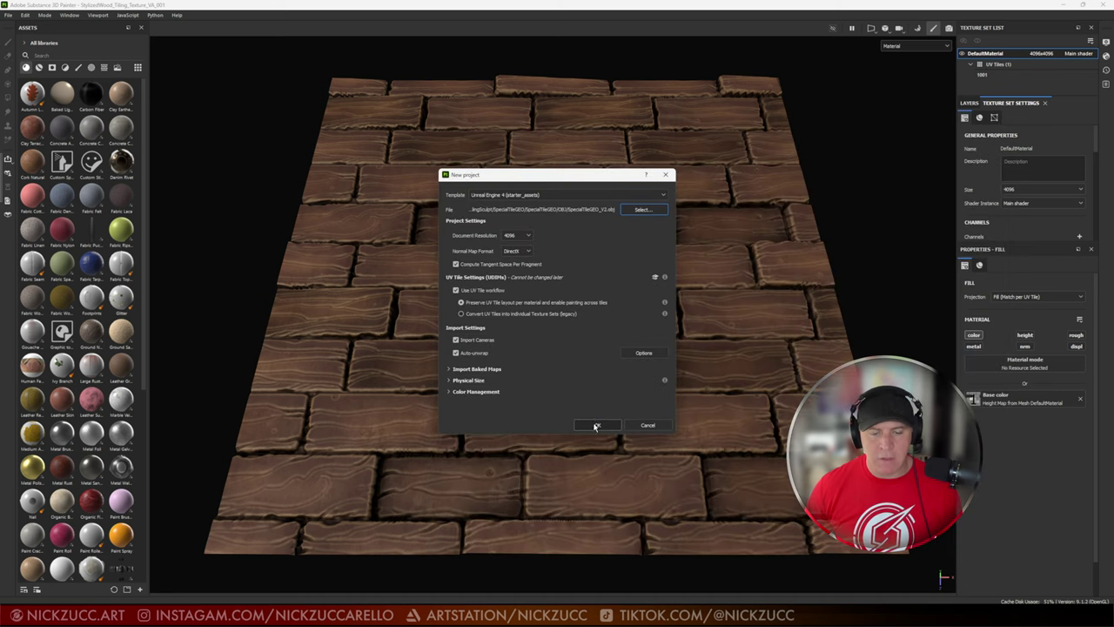
left_click(597, 425)
left_click(523, 322)
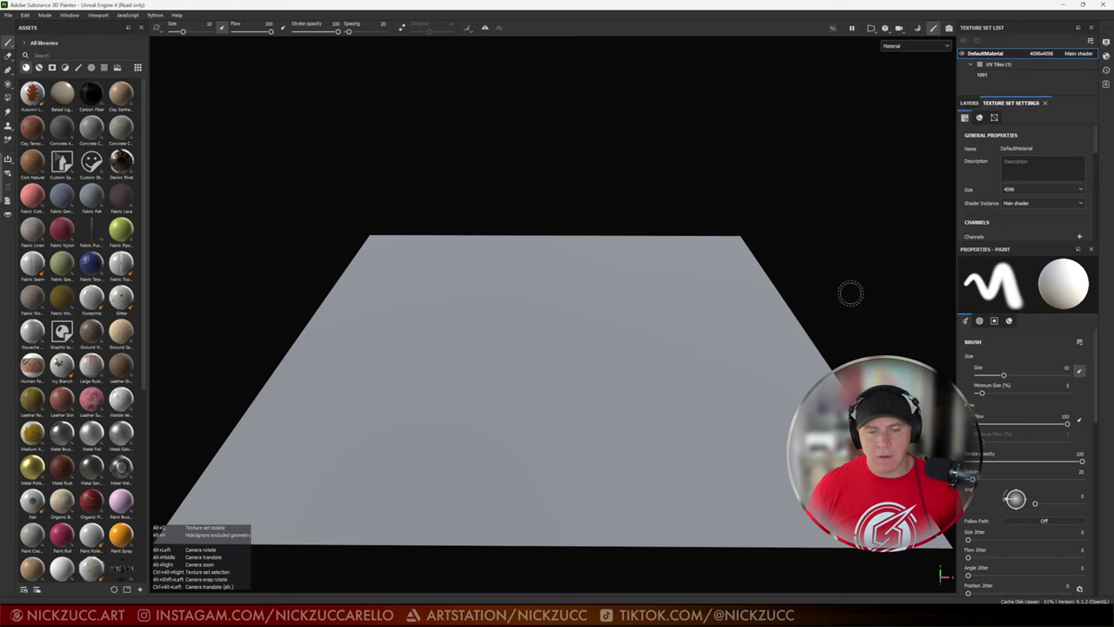
Step: Try a test brush stroke across the middle of the plane and undo it
mouse_move(850, 291)
left_mouse_down("alt")
mouse_move(839, 252)
mouse_move(836, 293)
left_mouse_up("alt")
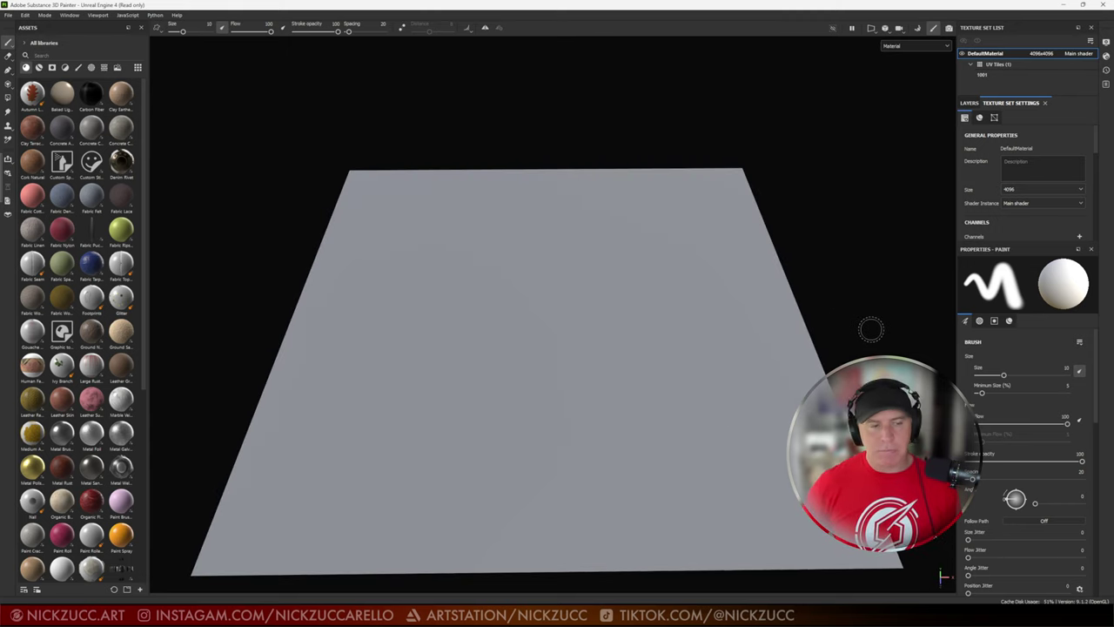
mouse_move(567, 379)
left_mouse_down()
mouse_move(598, 352)
mouse_move(719, 370)
mouse_move(629, 353)
mouse_move(609, 488)
mouse_move(535, 409)
mouse_move(600, 355)
mouse_move(523, 309)
mouse_move(418, 522)
mouse_move(461, 501)
mouse_move(505, 374)
mouse_move(736, 419)
left_mouse_up()
key("ctrl+z")
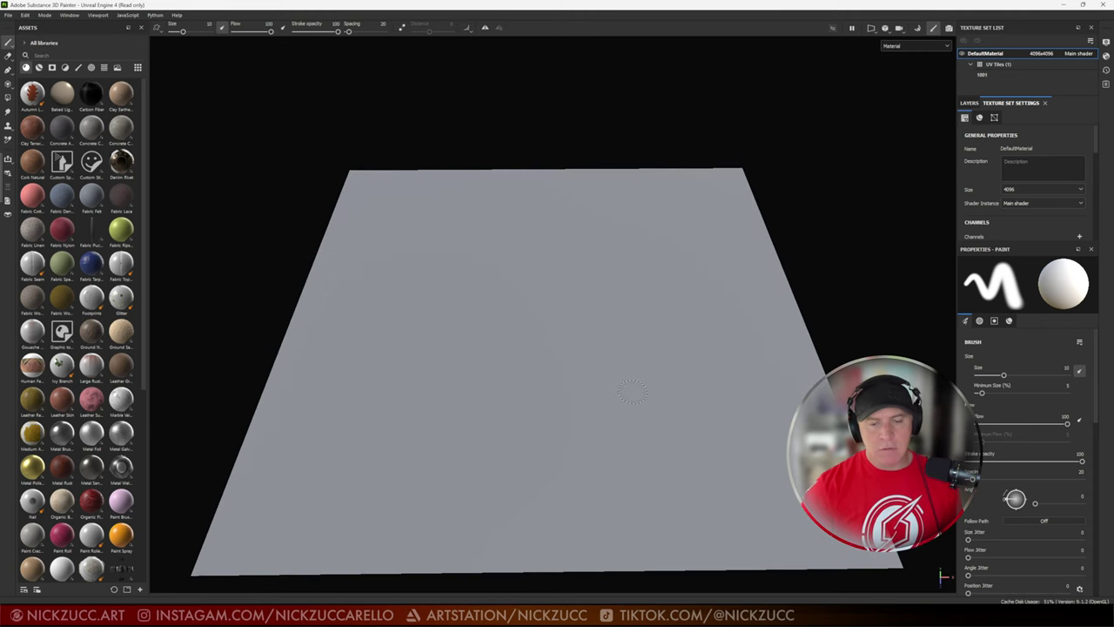
Step: Try several more test brush strokes across the middle of the plane and undo them
mouse_move(531, 446)
left_mouse_down()
mouse_move(696, 331)
mouse_move(644, 435)
mouse_move(475, 453)
mouse_move(577, 315)
mouse_move(477, 321)
mouse_move(522, 278)
mouse_move(509, 383)
left_mouse_up()
mouse_move(490, 344)
left_mouse_down()
mouse_move(496, 423)
mouse_move(522, 427)
left_mouse_up()
left_click_drag(515, 331, 534, 400)
mouse_move(528, 315)
left_mouse_down()
mouse_move(553, 365)
mouse_move(601, 332)
left_mouse_up()
mouse_move(503, 346)
left_mouse_down()
mouse_move(470, 383)
mouse_move(629, 425)
left_mouse_up()
key("ctrl+z")
key("ctrl+z")
key("ctrl+z")
key("ctrl+z")
key("ctrl+z")
key("ctrl+z")
key("ctrl+z")
key("ctrl+z")
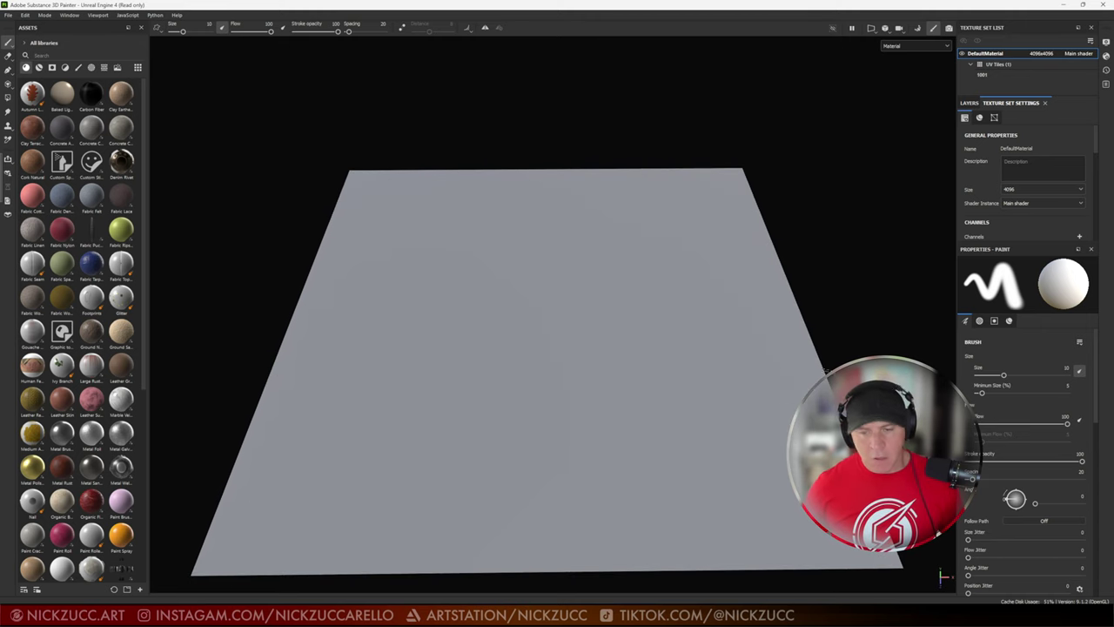
Step: Open mesh map baking for the texture set and load StylizedWood_Sculpt_high.obj as the high definition mesh
middle_click_drag(852, 348, 841, 311)
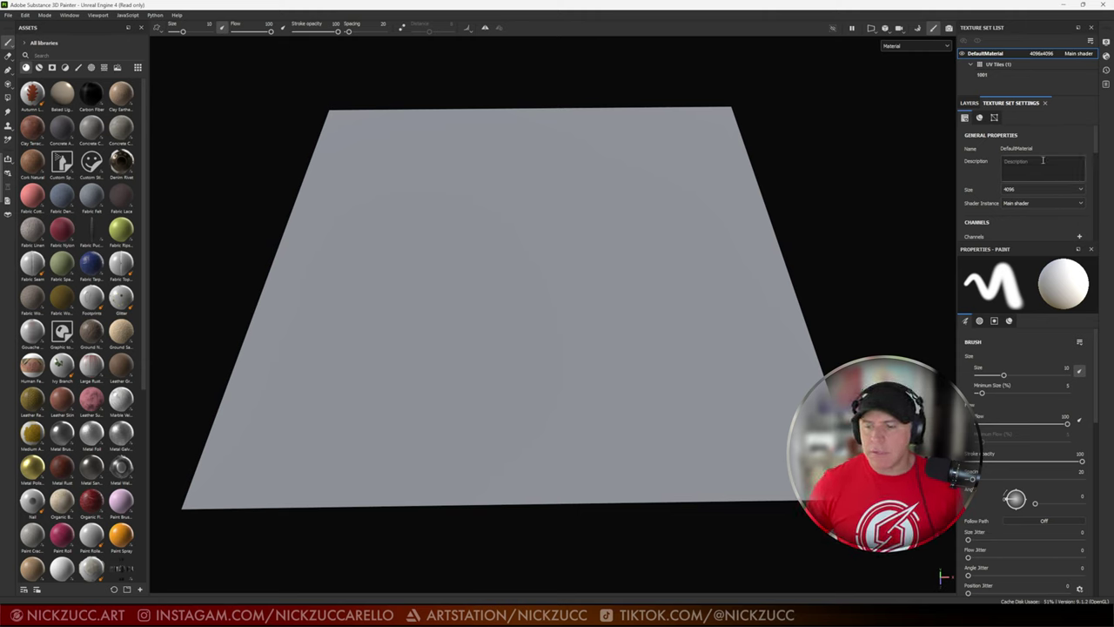
left_click_drag(1097, 139, 1096, 187)
left_click(1070, 185)
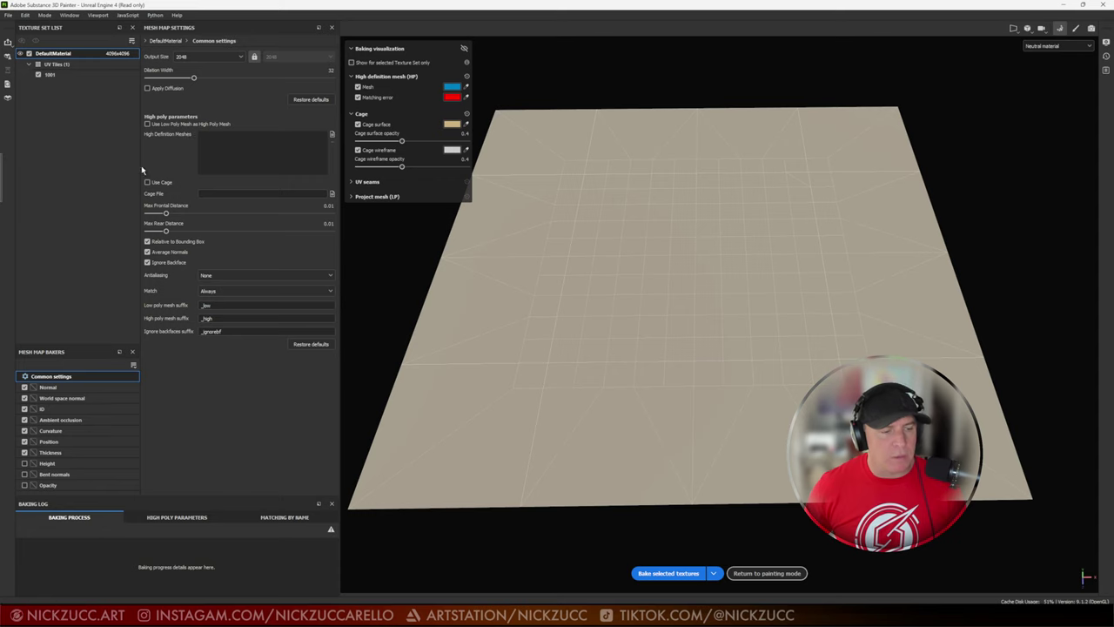
left_click(69, 16)
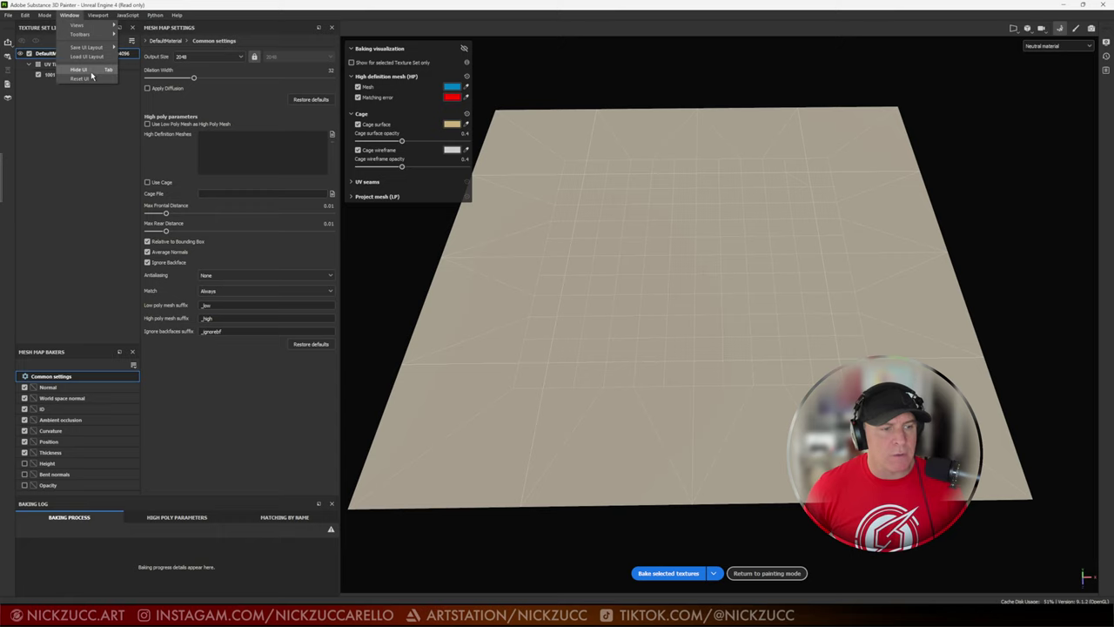
left_click(225, 7)
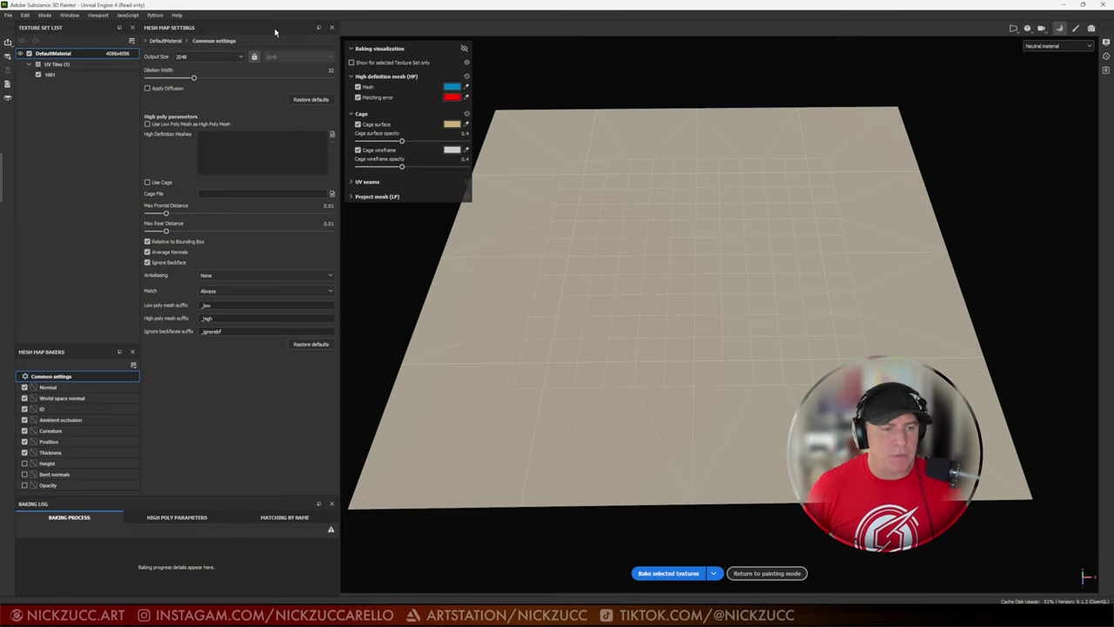
left_click(332, 138)
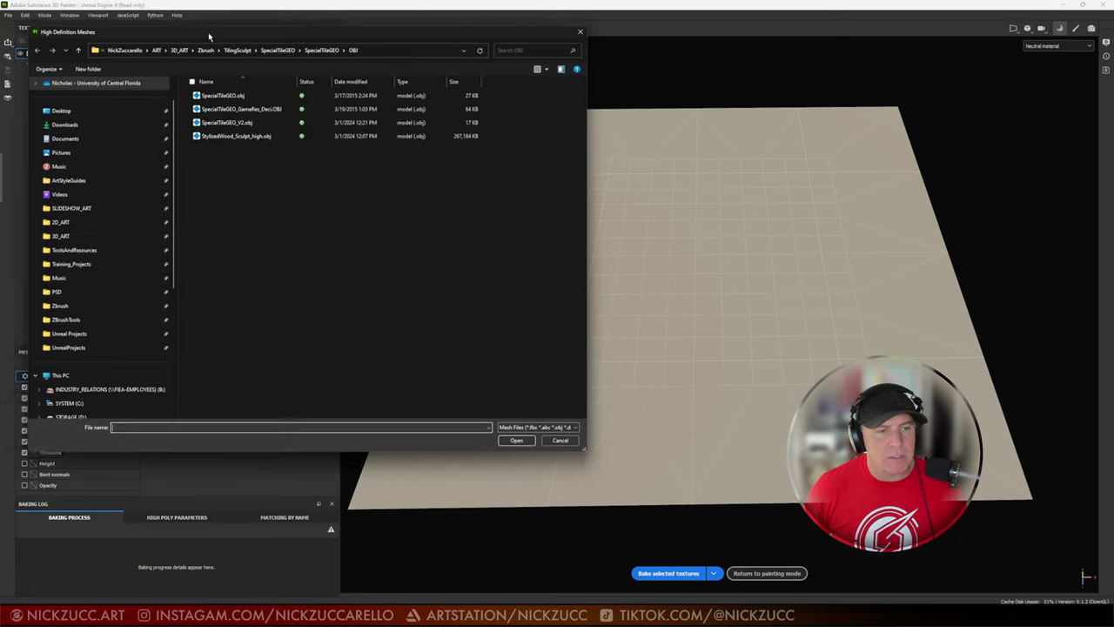
left_click_drag(209, 19, 594, 122)
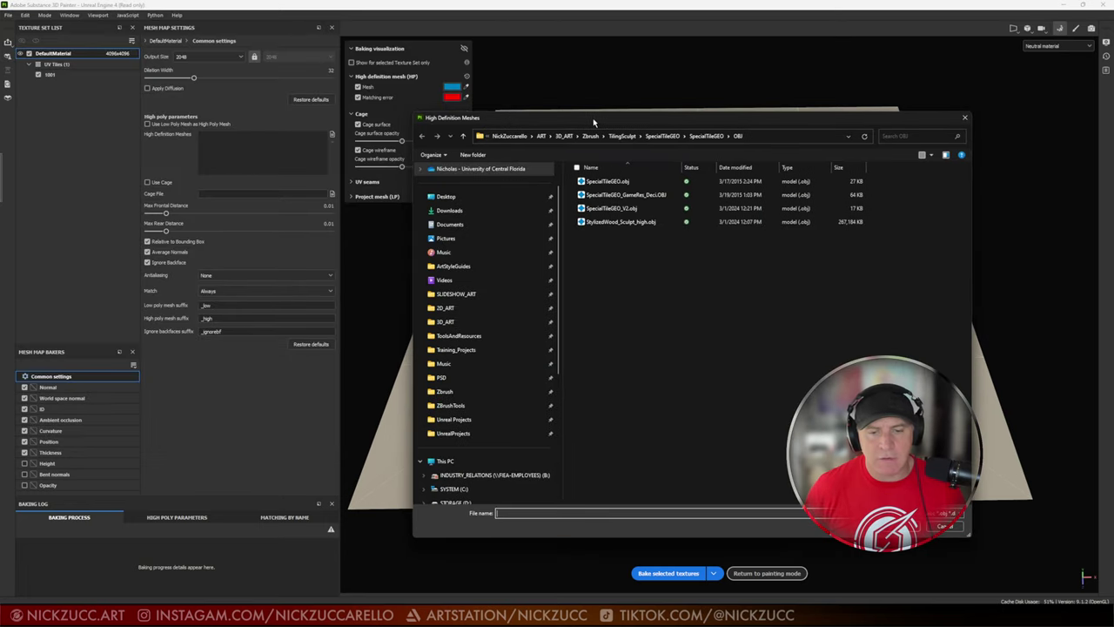
left_click(636, 224)
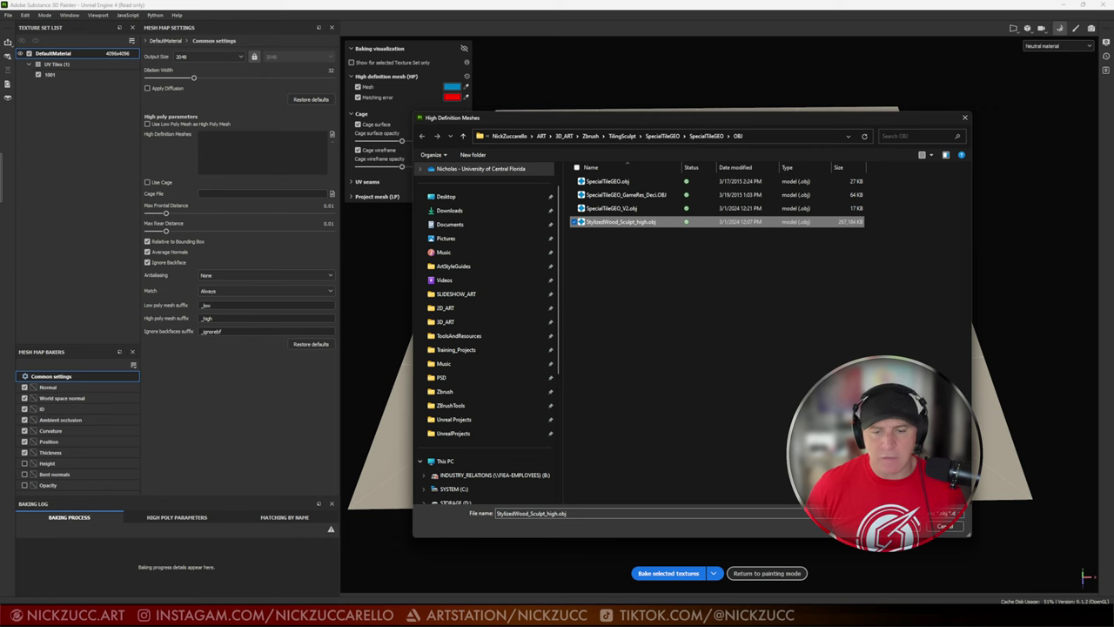
left_click(945, 513)
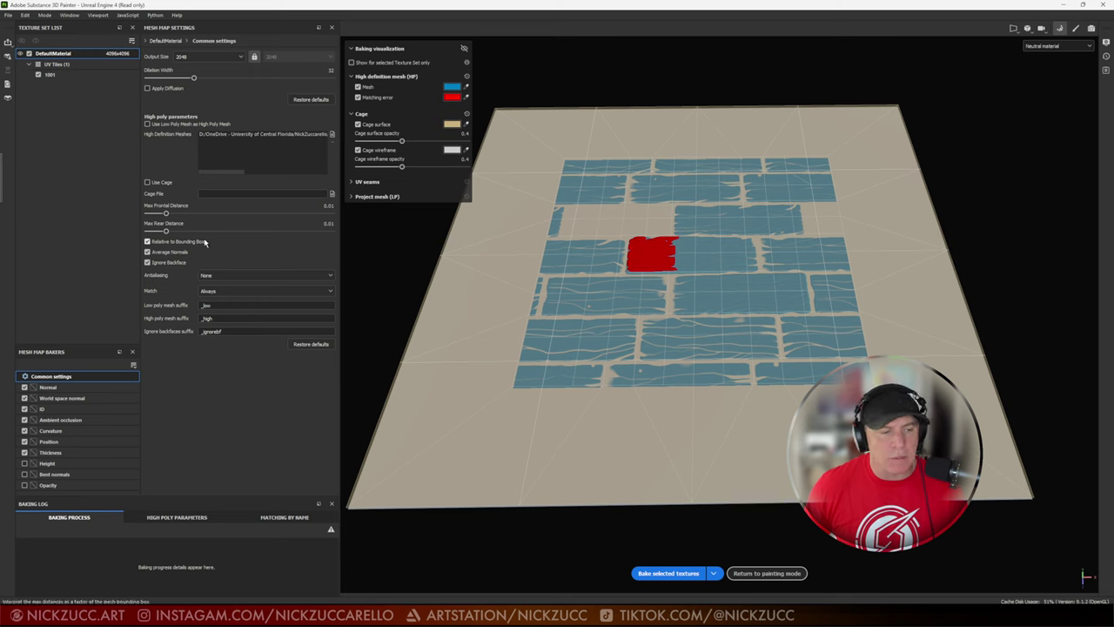
Step: Set the max frontal and max rear distances to 0.0157 and include the Height map in the bake
left_click_drag(172, 215, 168, 234)
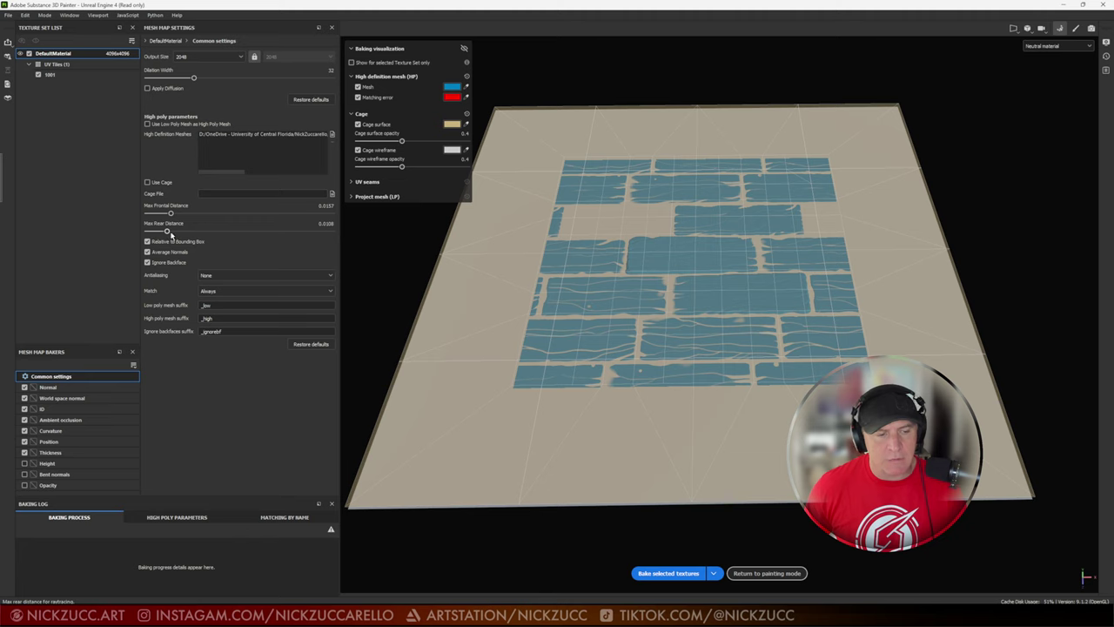
left_click_drag(167, 232, 170, 232)
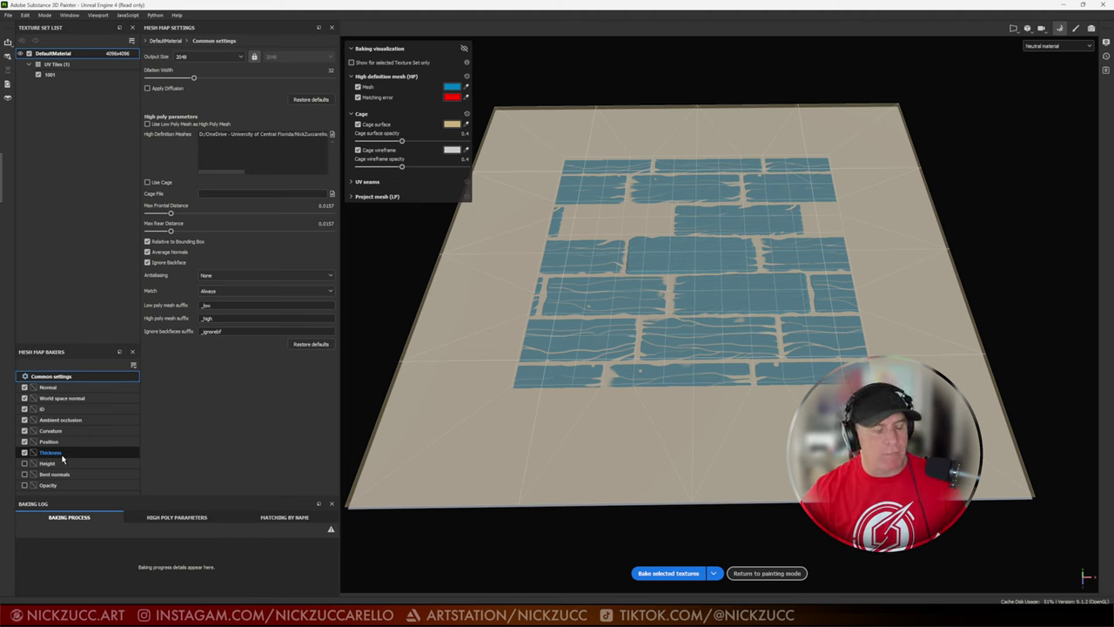
left_click(24, 464)
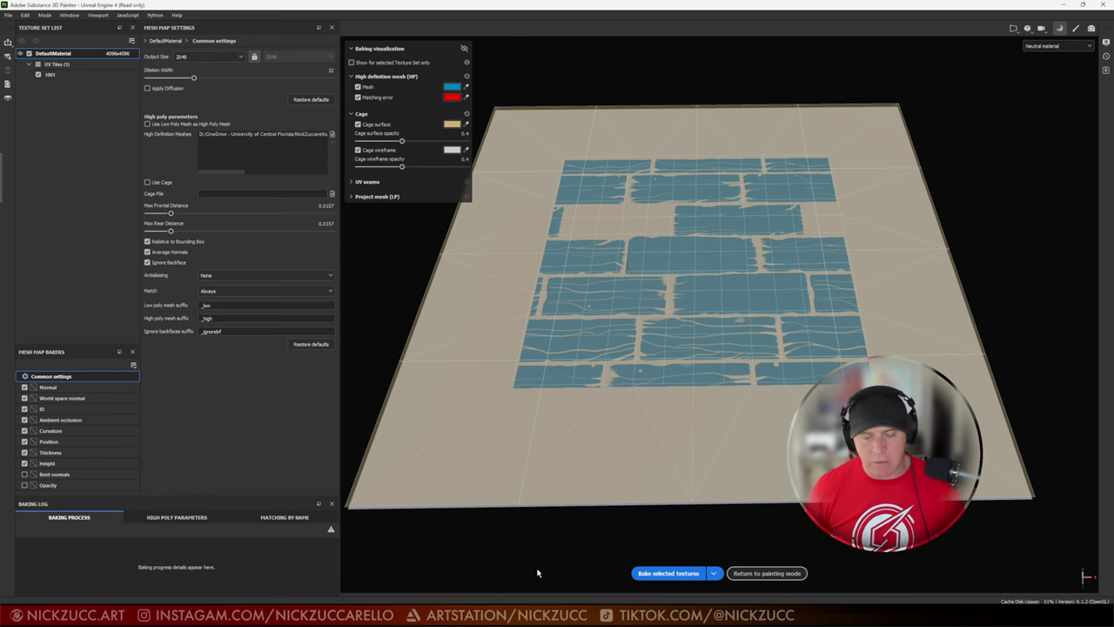
Step: Bake the selected mesh maps, return to painting mode and relight the plane to check the baked relief
left_click(668, 572)
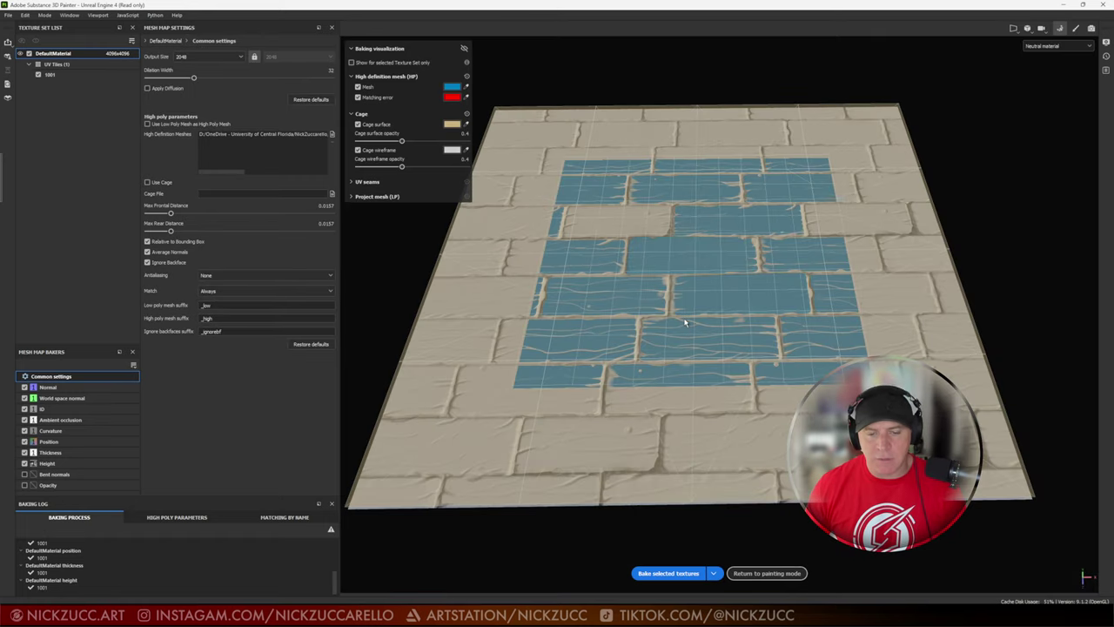
left_click(766, 573)
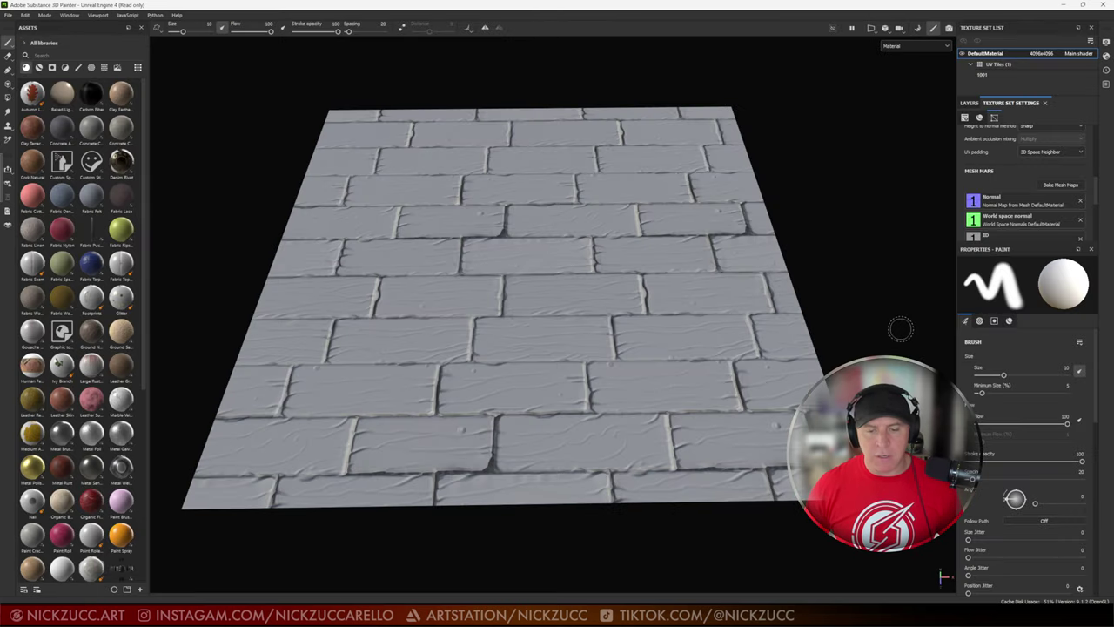
left_click_drag(901, 327, 859, 323, "alt")
right_click_drag(859, 323, 871, 325, "shift")
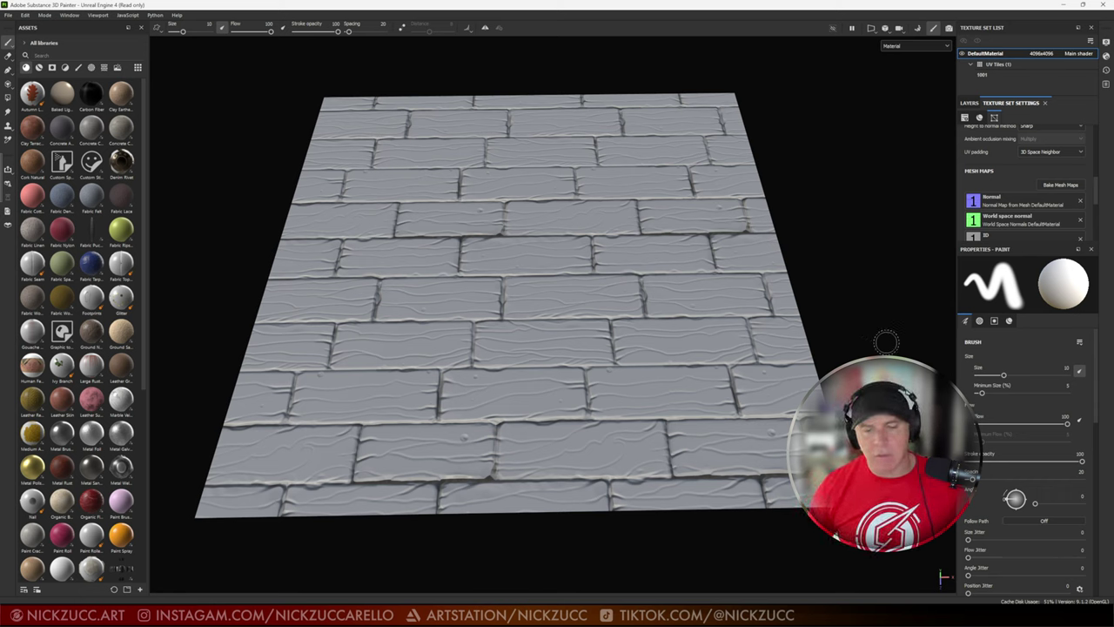
Step: Enable viewport shadows with Intensive computation mode and lower the shadows opacity somewhat
left_click(1106, 44)
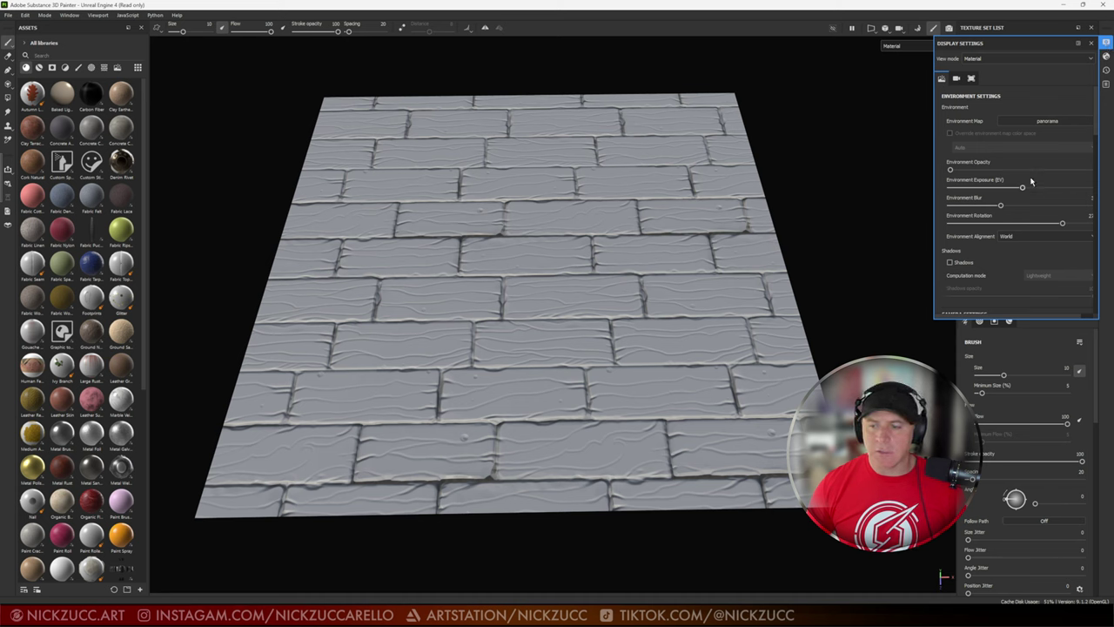
left_click(950, 262)
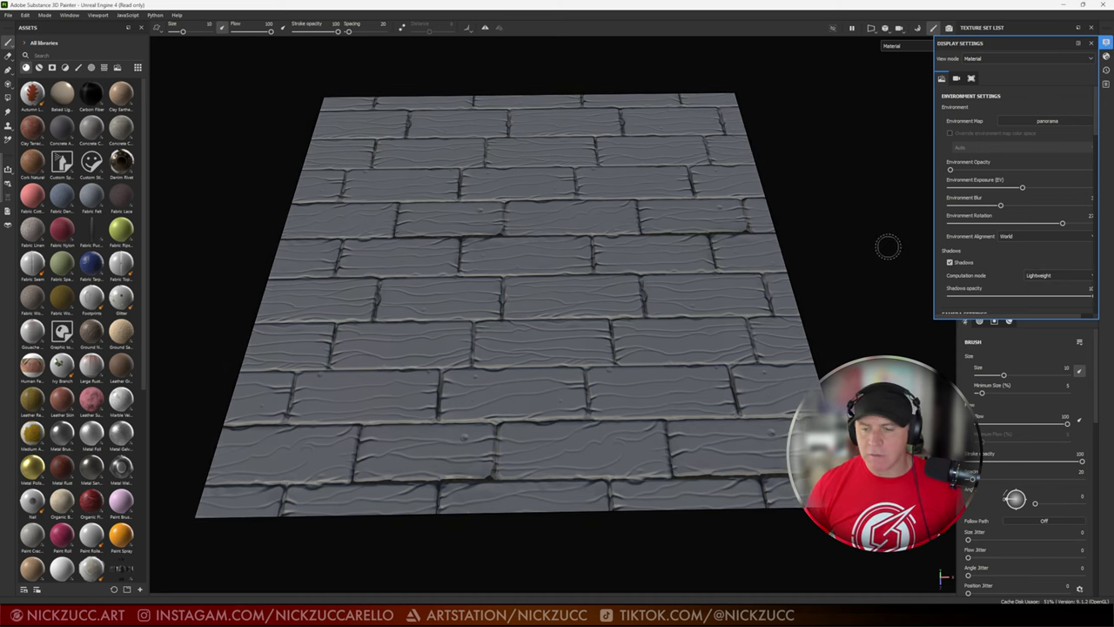
left_click(1057, 276)
left_click(1048, 286)
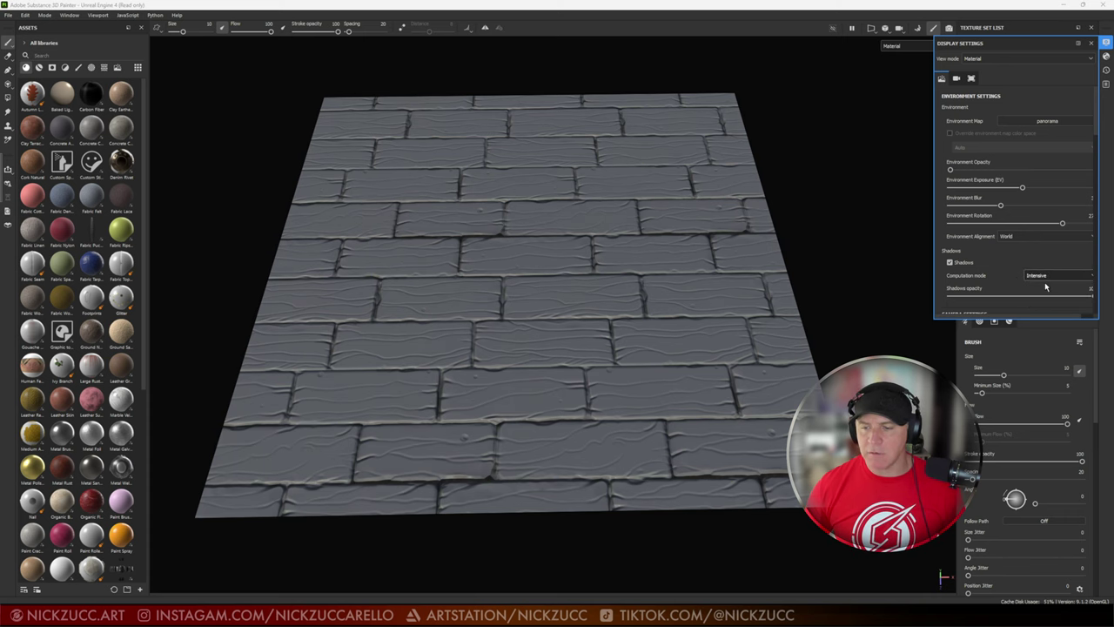
left_click_drag(1065, 297, 1057, 298)
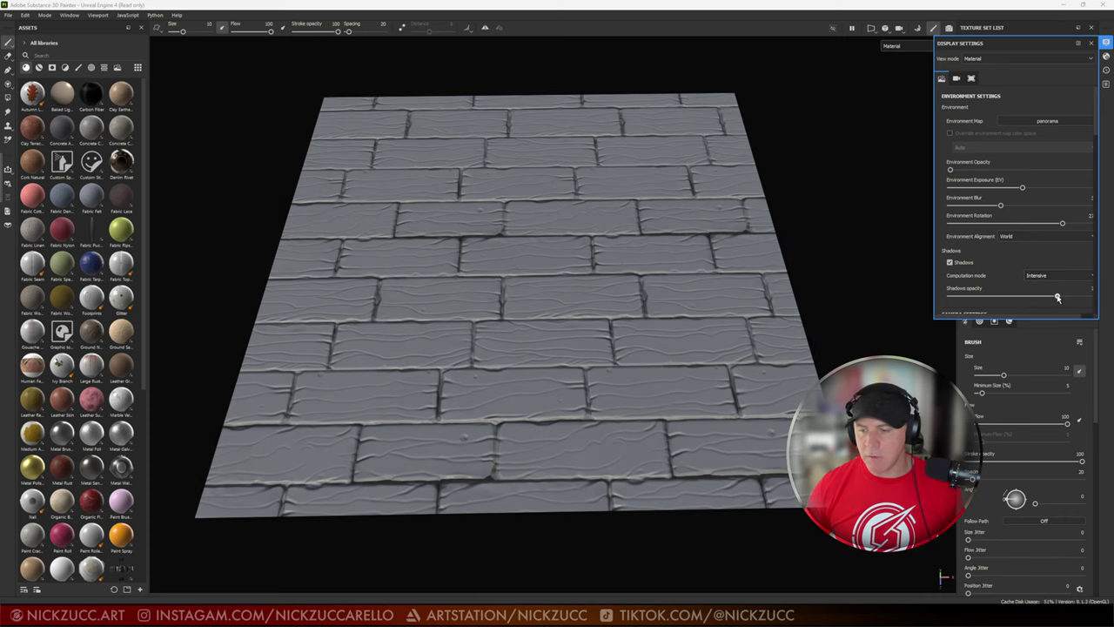
mouse_move(837, 265)
left_mouse_down("alt")
mouse_move(833, 276)
mouse_move(847, 270)
left_mouse_up("alt")
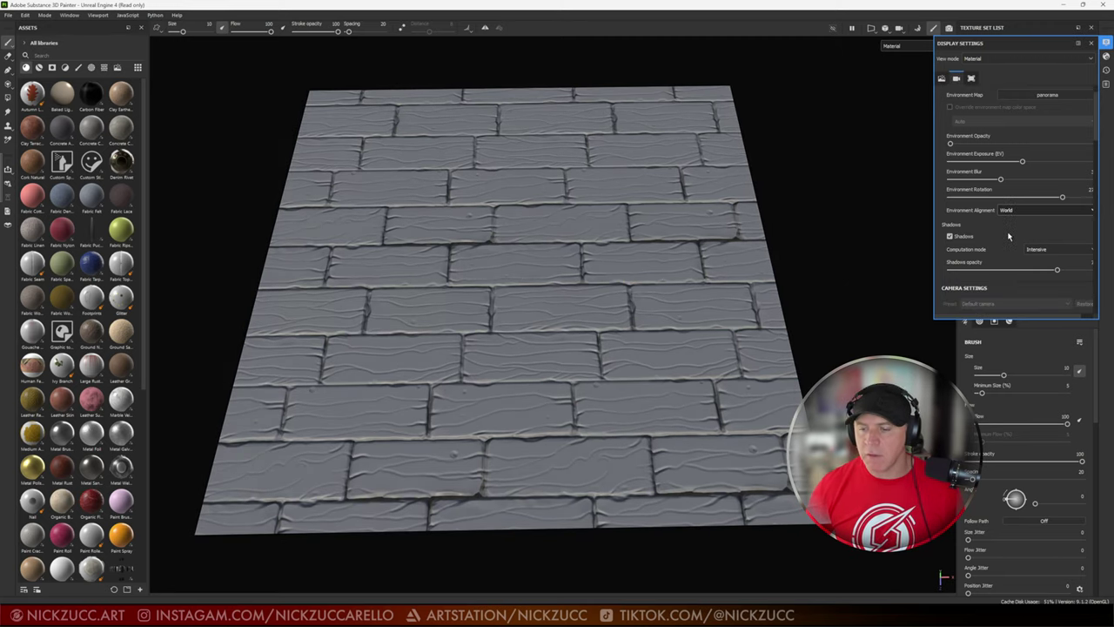
Step: Activate the camera's post effects and review the anti-aliasing and subsurface scattering display options
scroll(1008, 235, "down", 8)
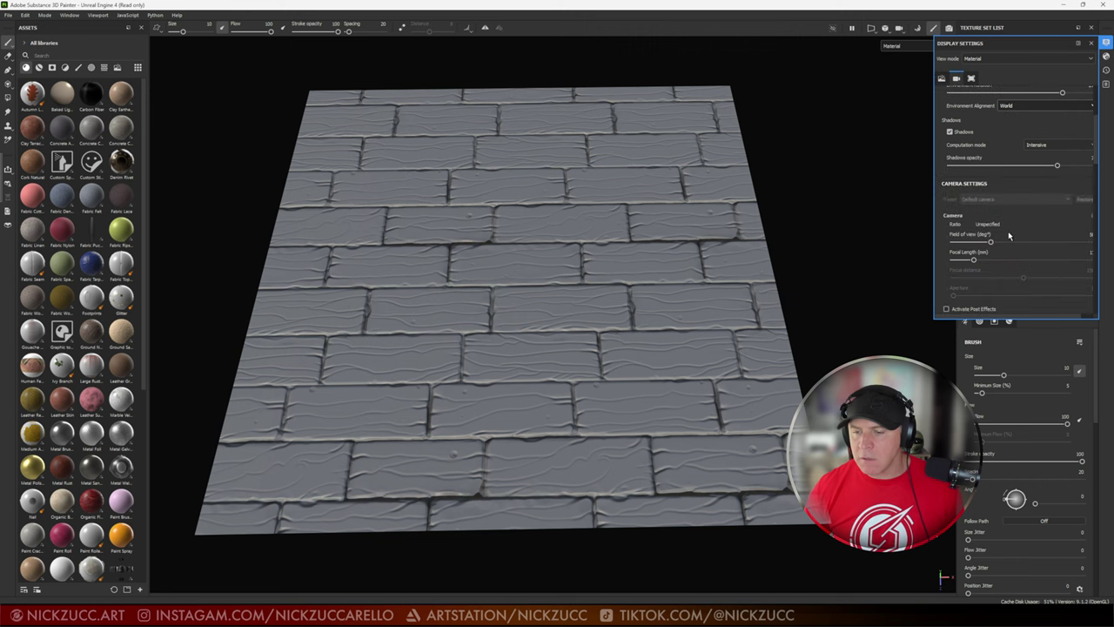
left_click(946, 203)
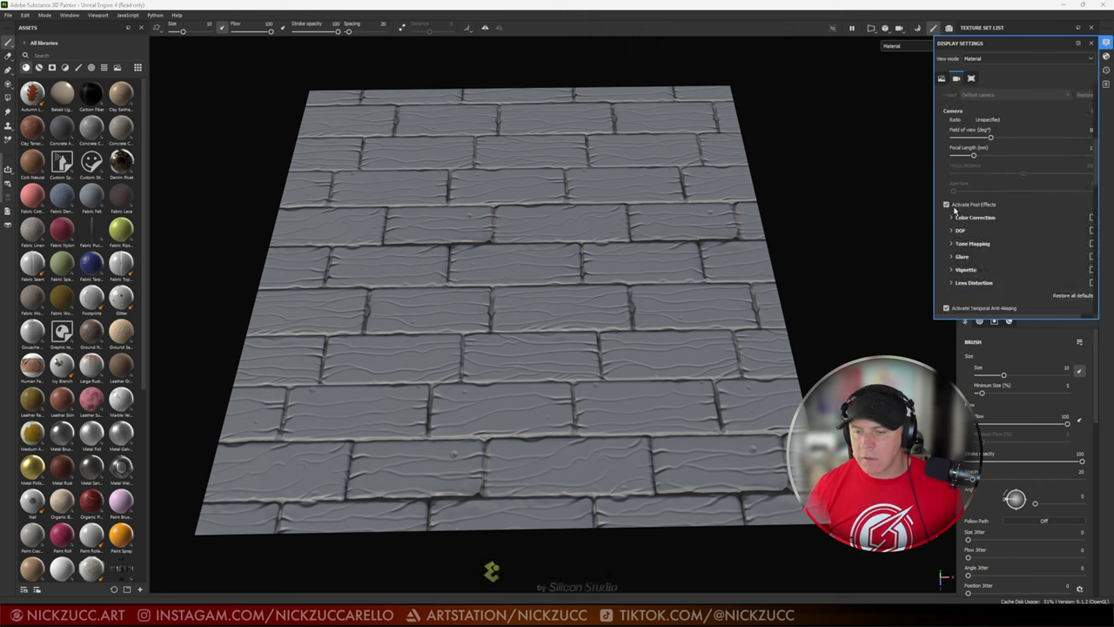
scroll(1001, 233, "down", 5)
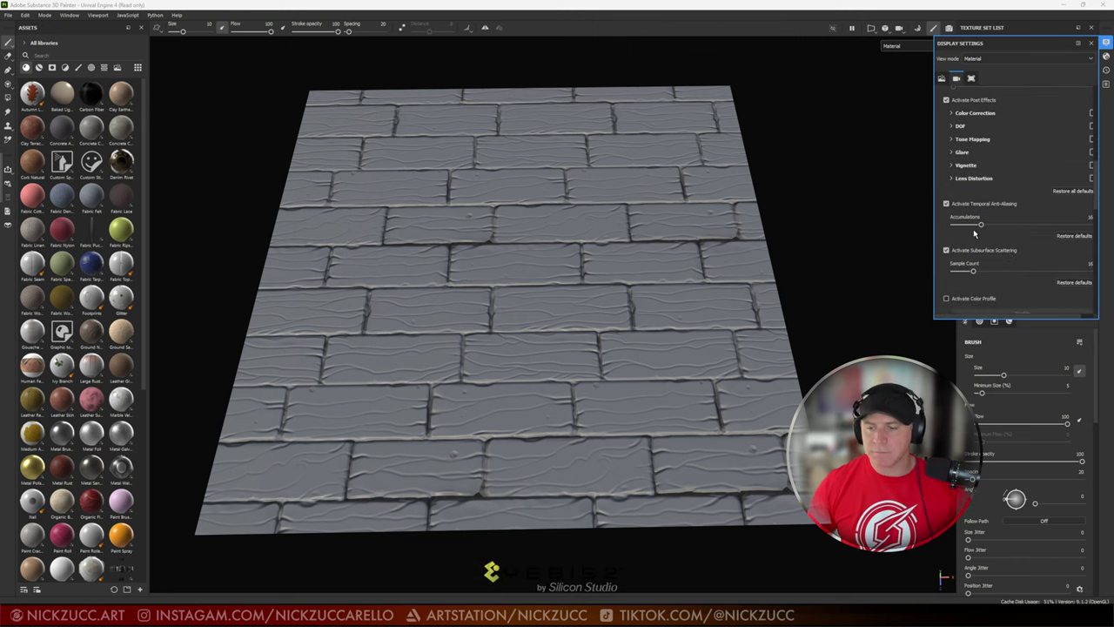
scroll(1003, 227, "up", 1)
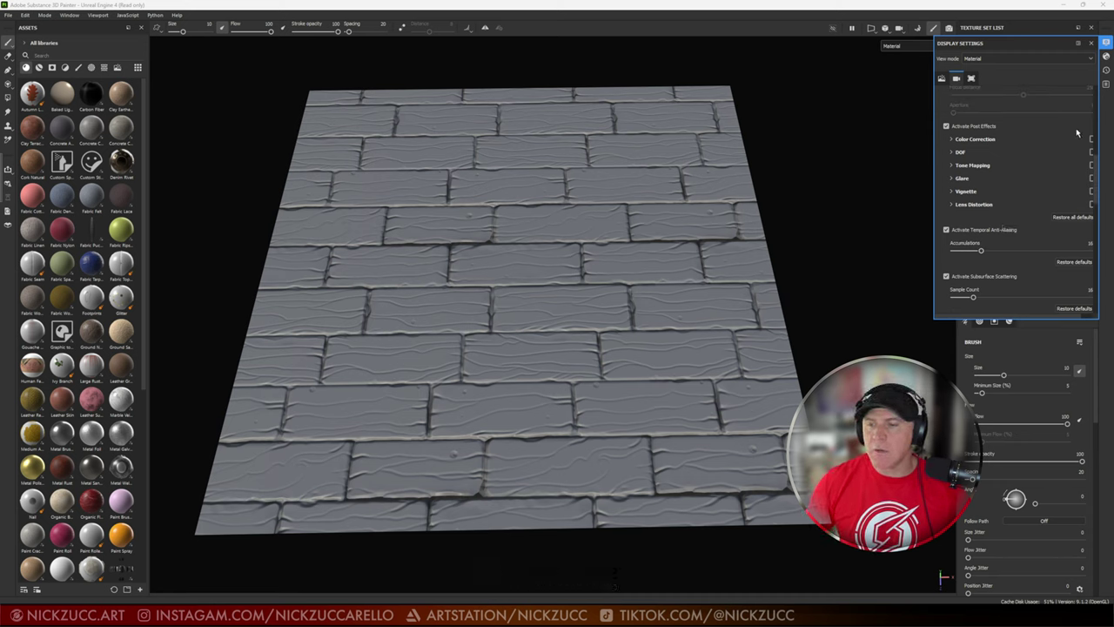
Step: Set the main shader's specular quality to Very high (128 spp) and inspect the plane under different lighting
left_click(1106, 56)
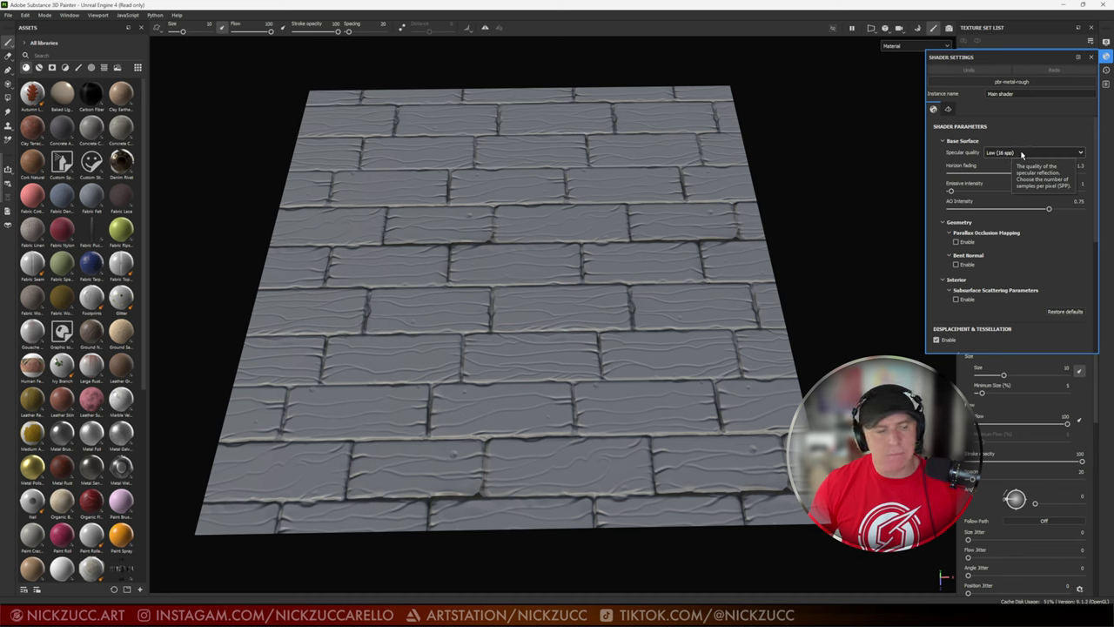
left_click(1081, 154)
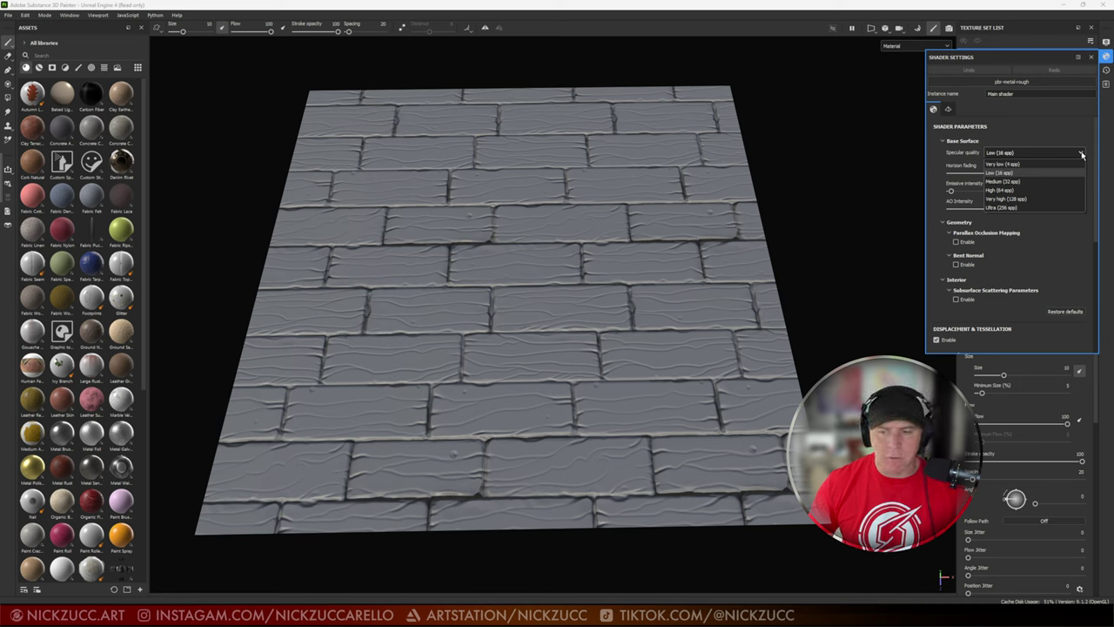
left_click(1033, 200)
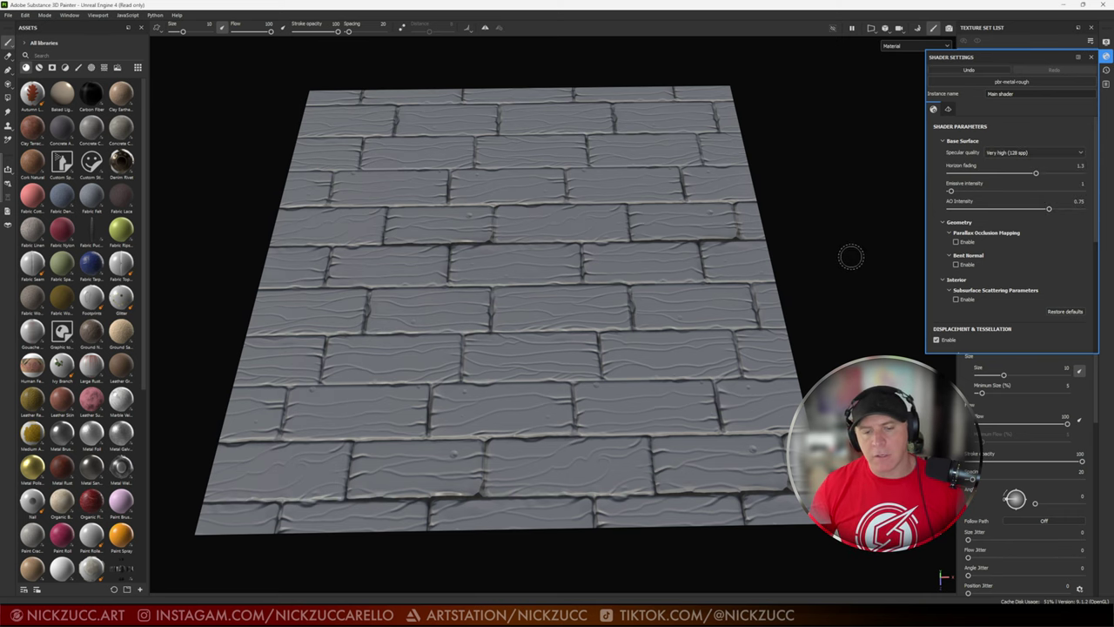
left_click_drag(851, 256, 826, 266, "alt")
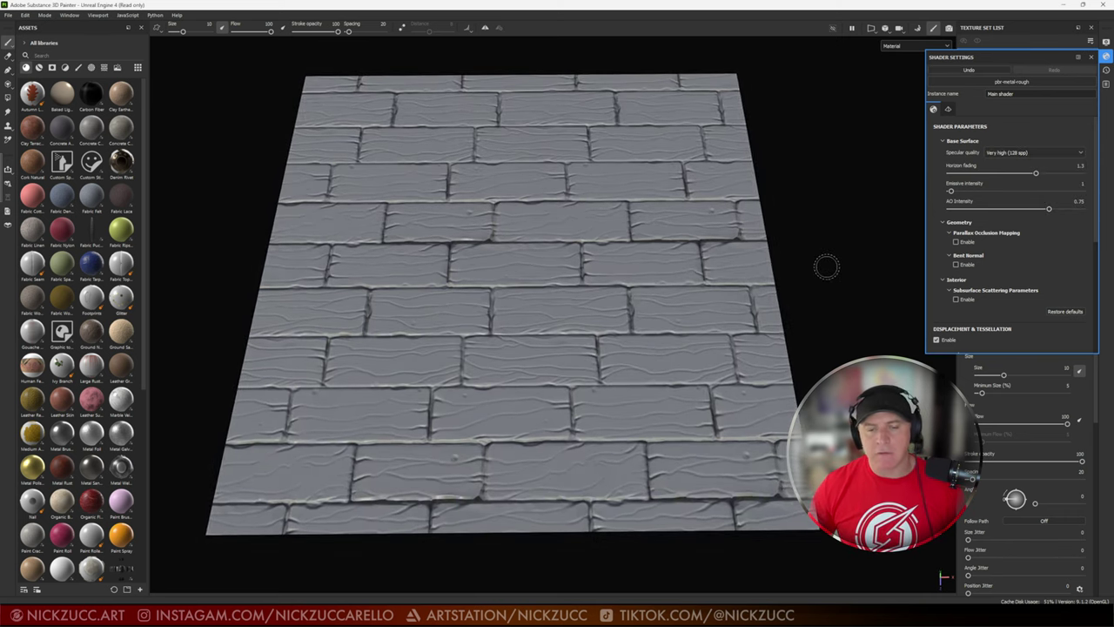
right_click_drag(801, 254, 810, 255, "shift")
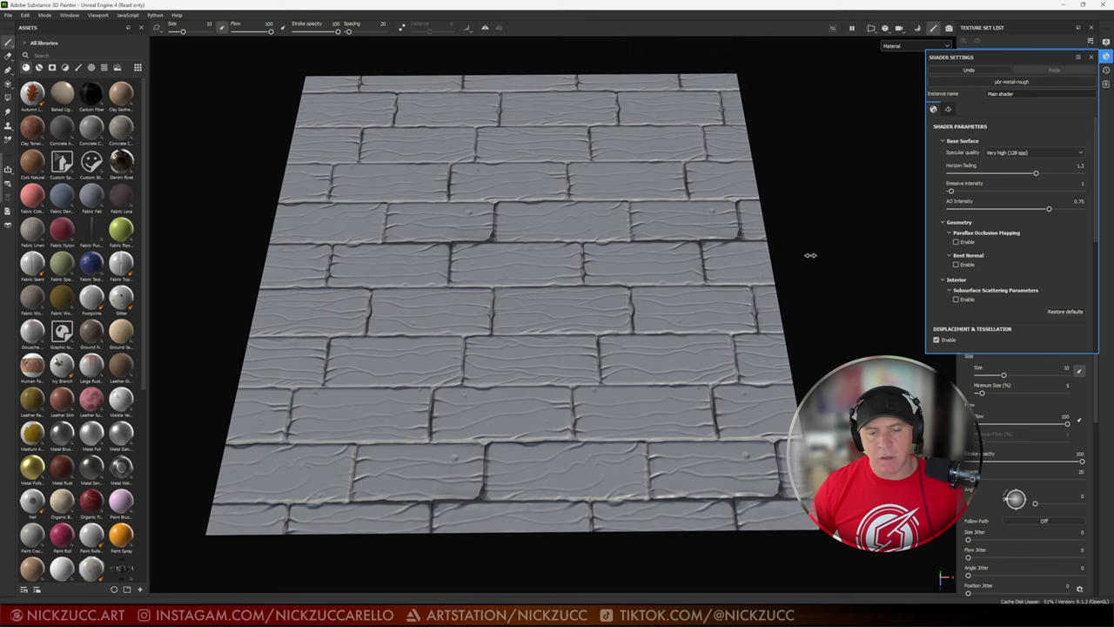
left_click_drag(830, 259, 829, 263, "alt")
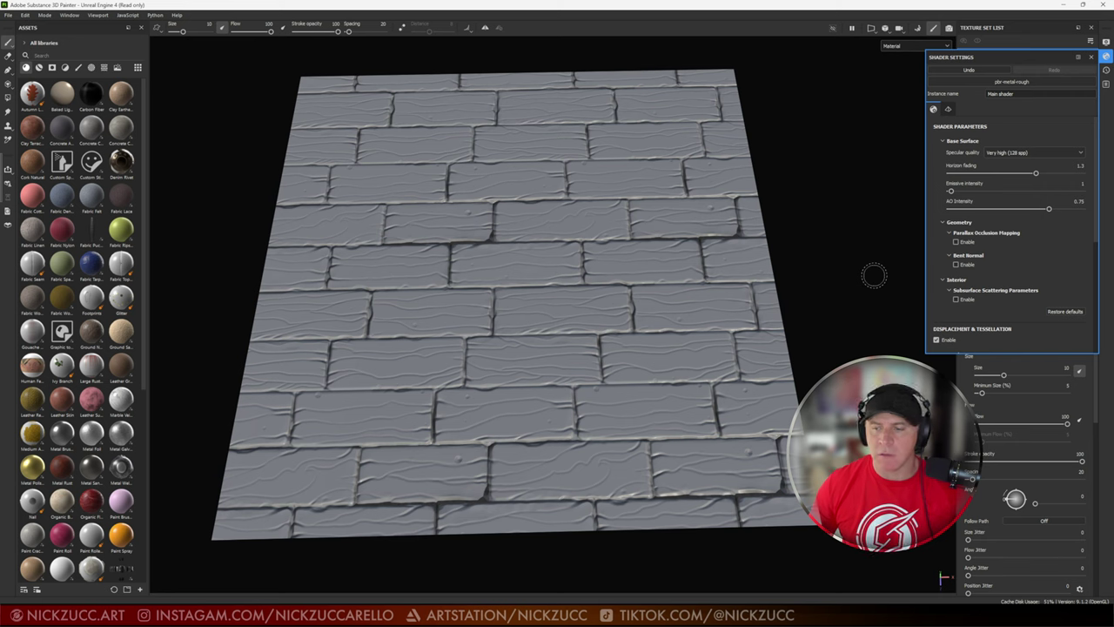
Step: Enable Parallax Occlusion Mapping in the shader with a strength of 1 and close the shader settings
left_click(957, 243)
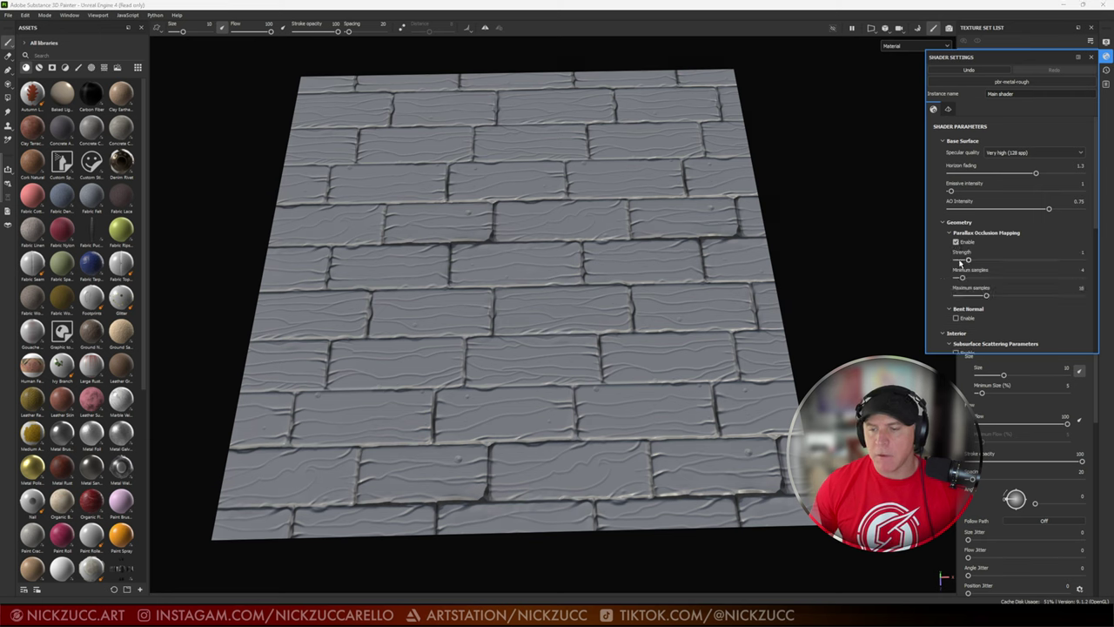
left_click_drag(966, 259, 973, 260)
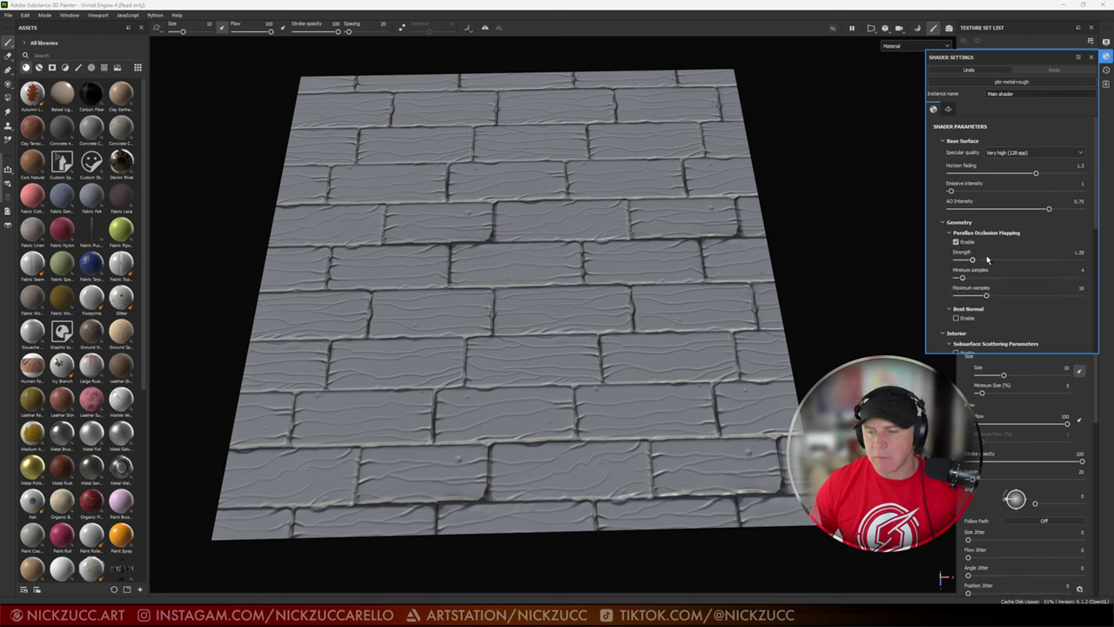
double_click(1077, 252)
type("1")
key("Return")
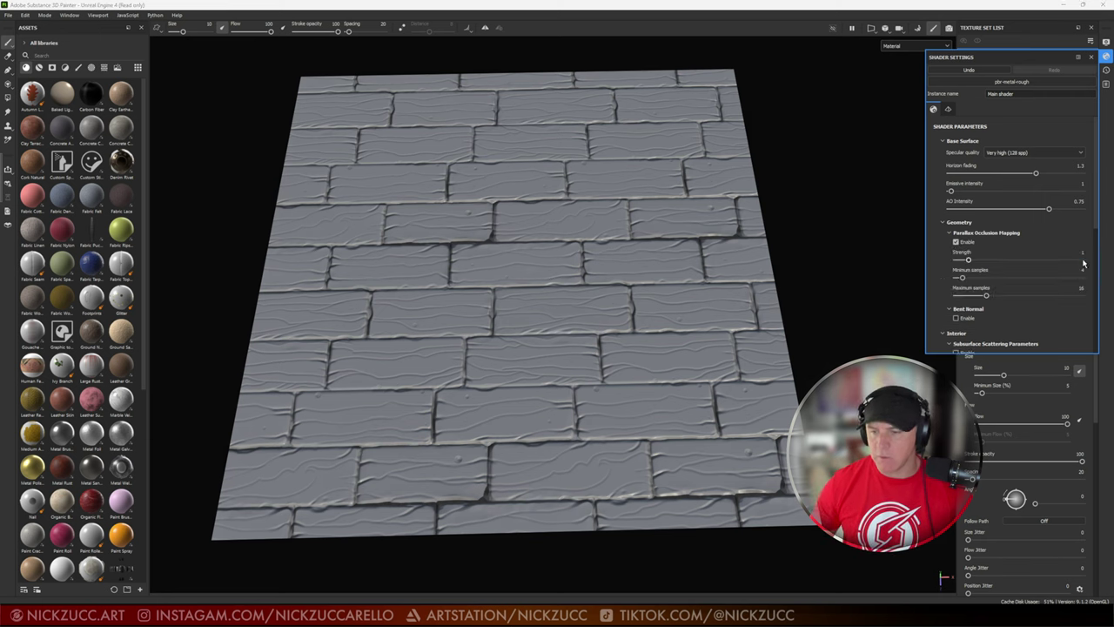
left_click(1092, 57)
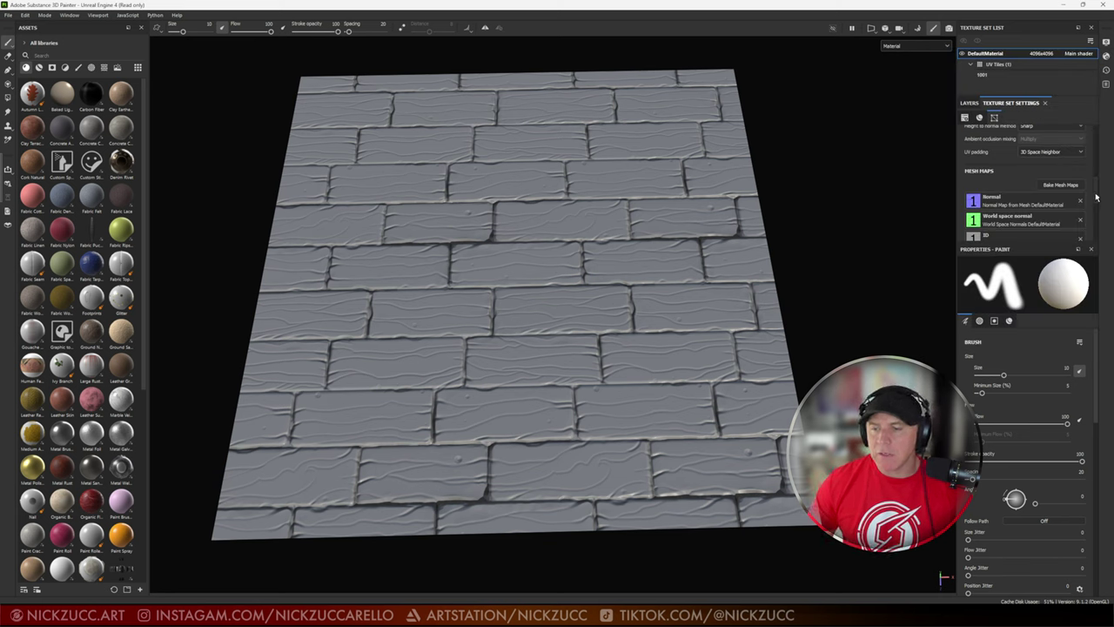
scroll(1094, 206, "down", 3)
scroll(1094, 206, "up", 5)
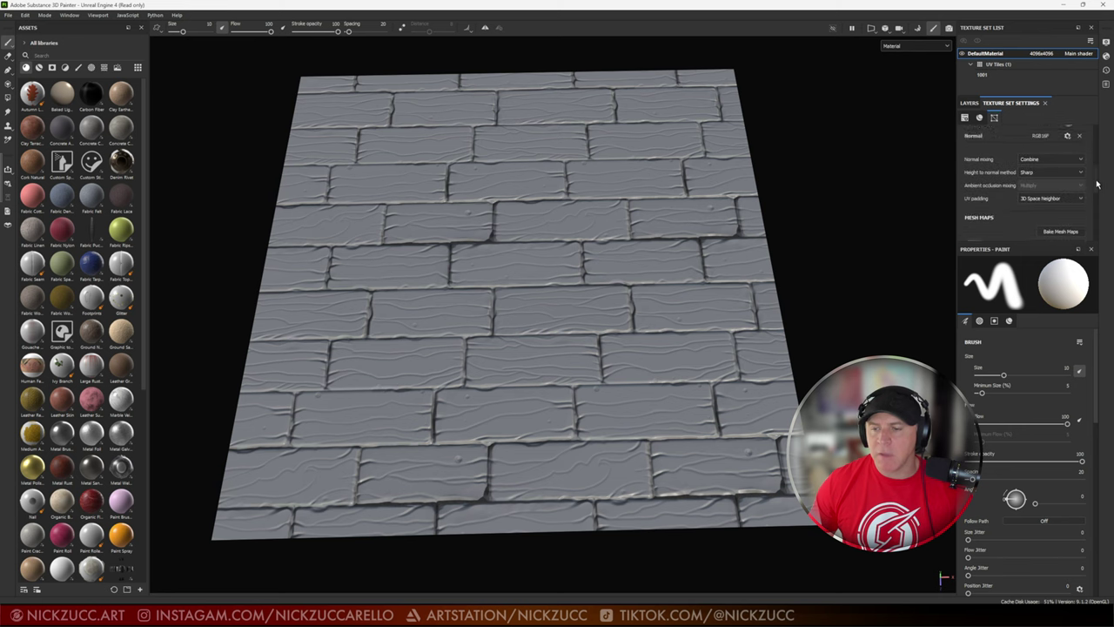
Step: Add a Displacement channel to the texture set's channel list, enlarging the texture set settings area for easier access
scroll(1101, 161, "down", 1)
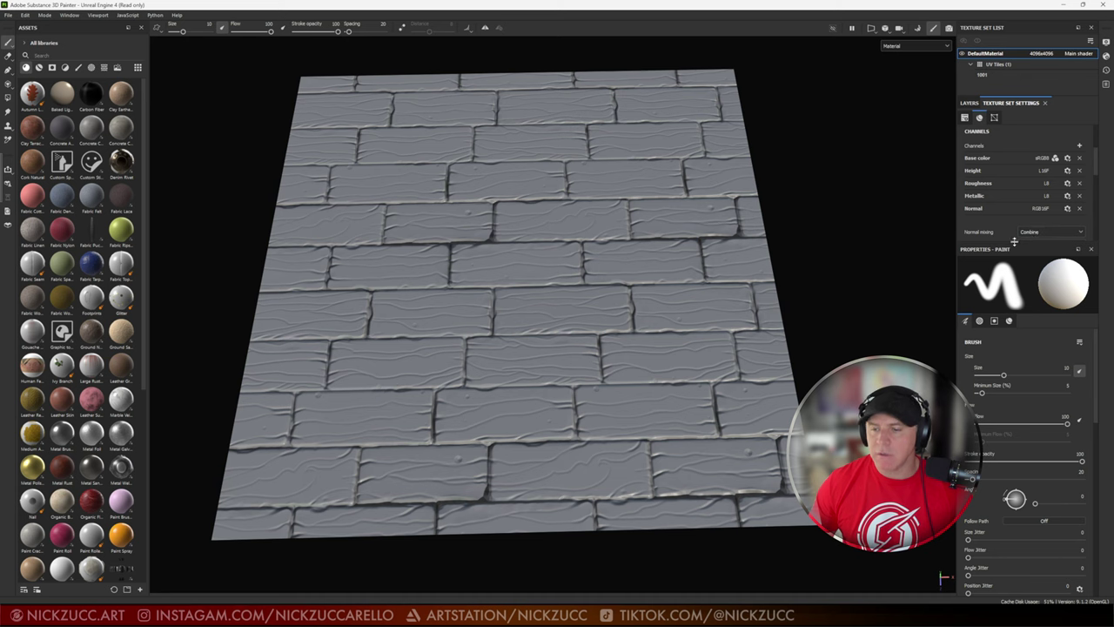
left_click_drag(1015, 248, 1028, 322)
scroll(1031, 276, "down", 2)
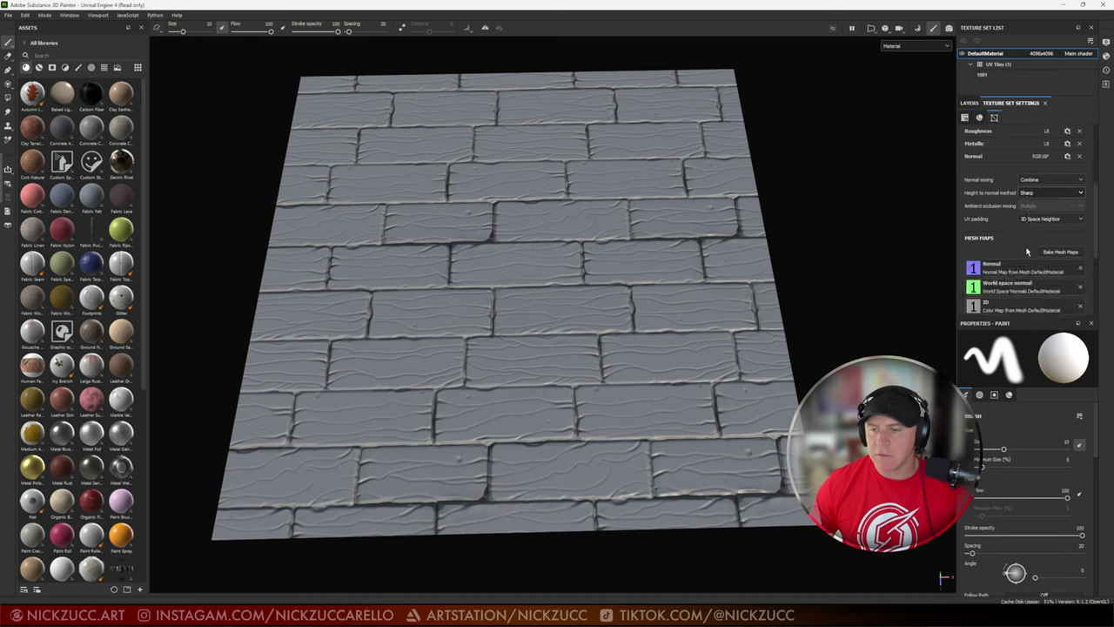
scroll(1057, 165, "up", 3)
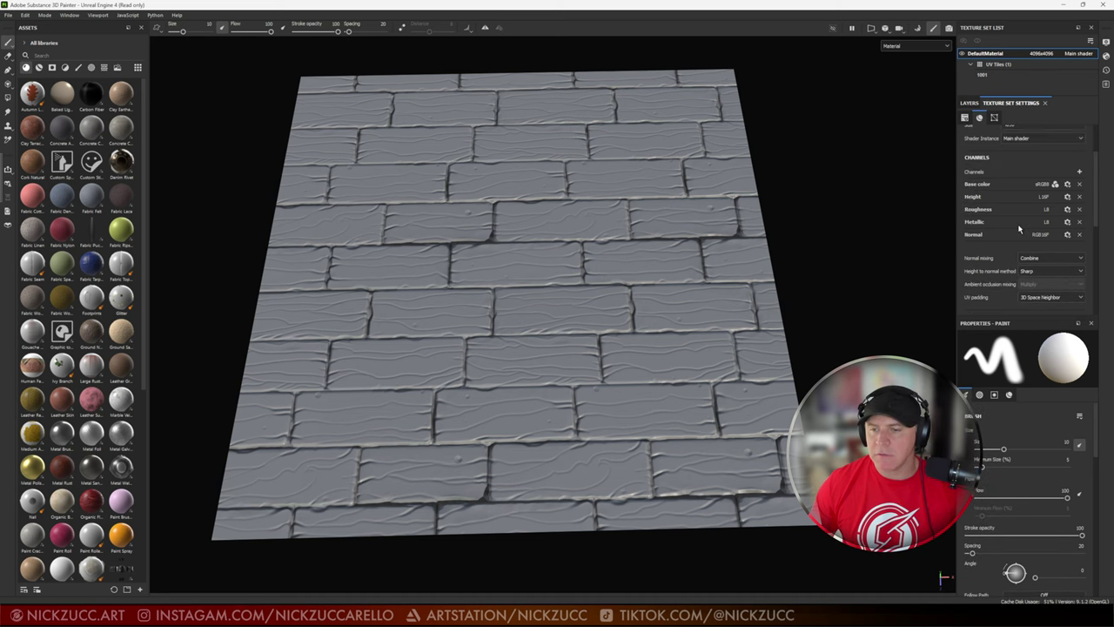
left_click(1080, 173)
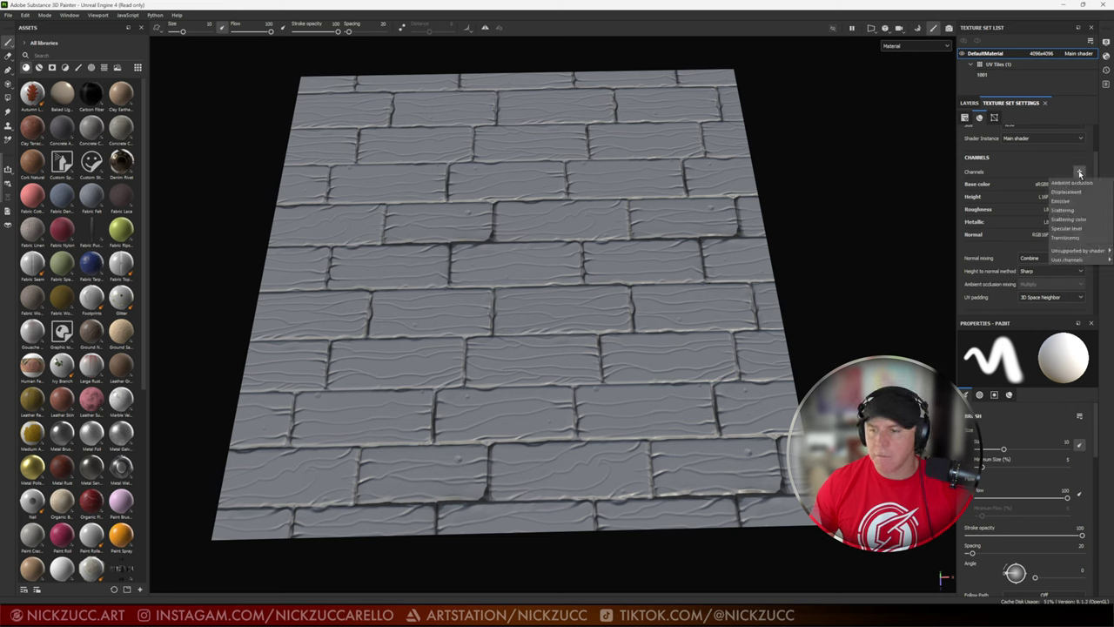
left_click(1076, 192)
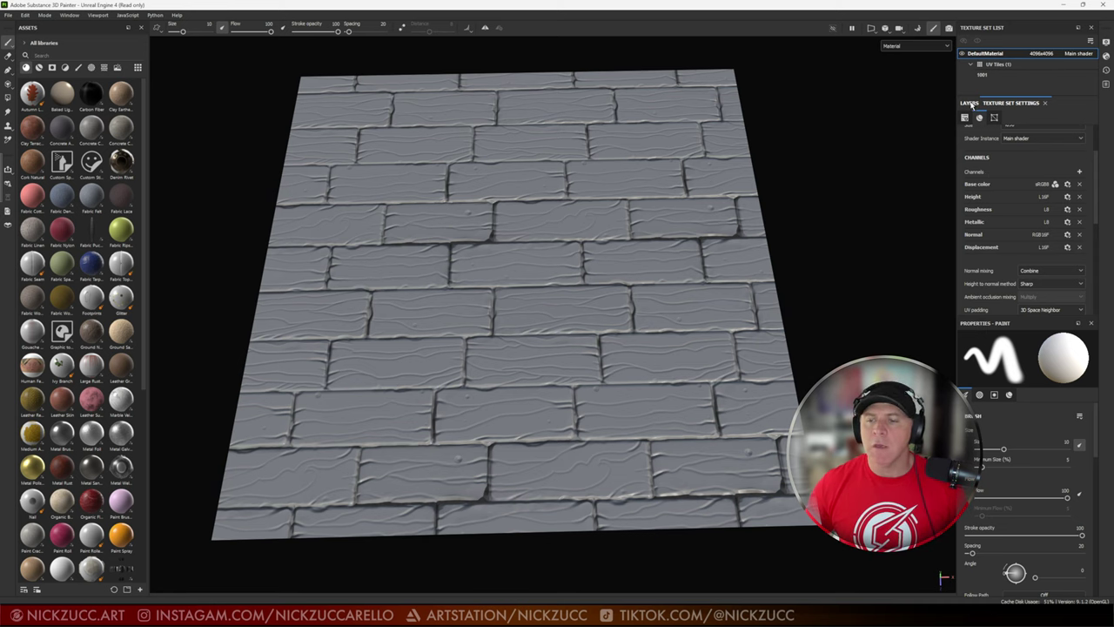
Step: Add a fill layer above Layer 1 and name it Displace
left_click(970, 103)
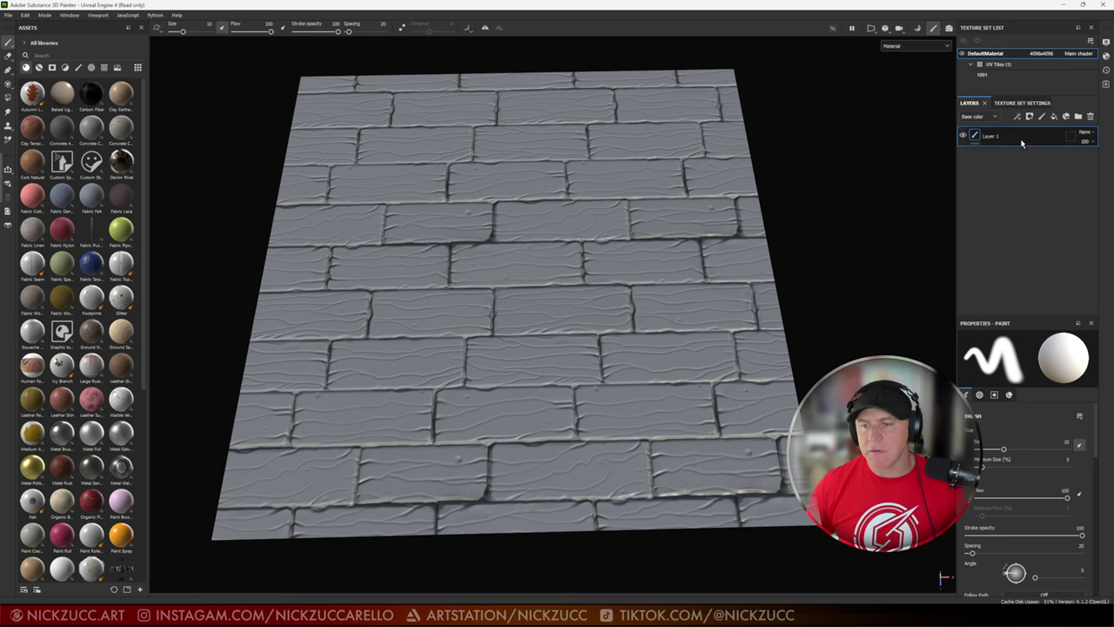
left_click(1054, 116)
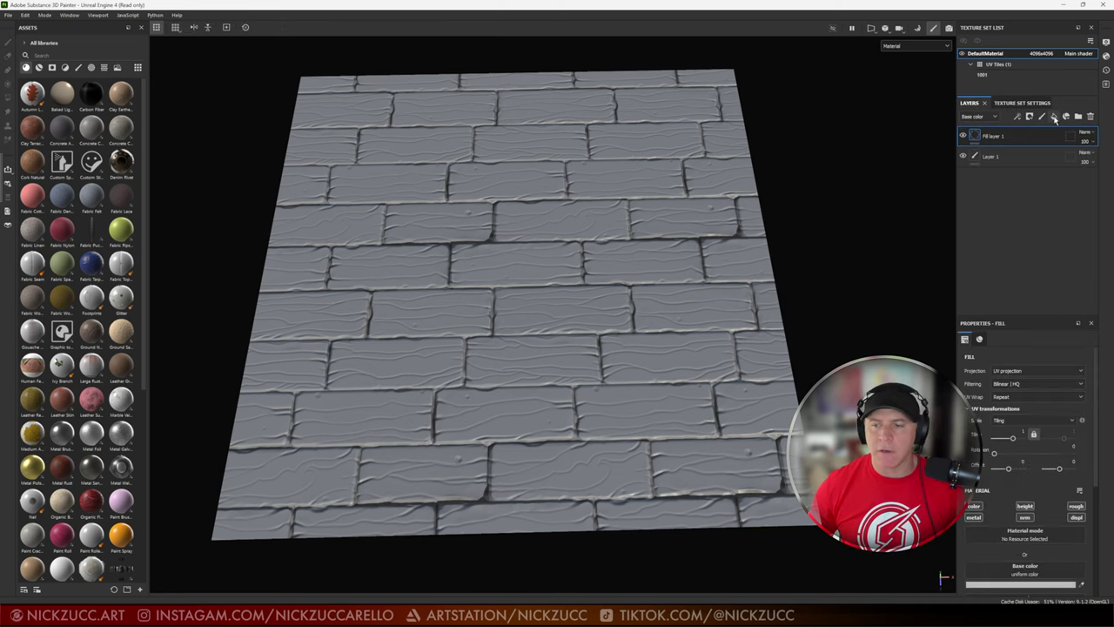
double_click(995, 136)
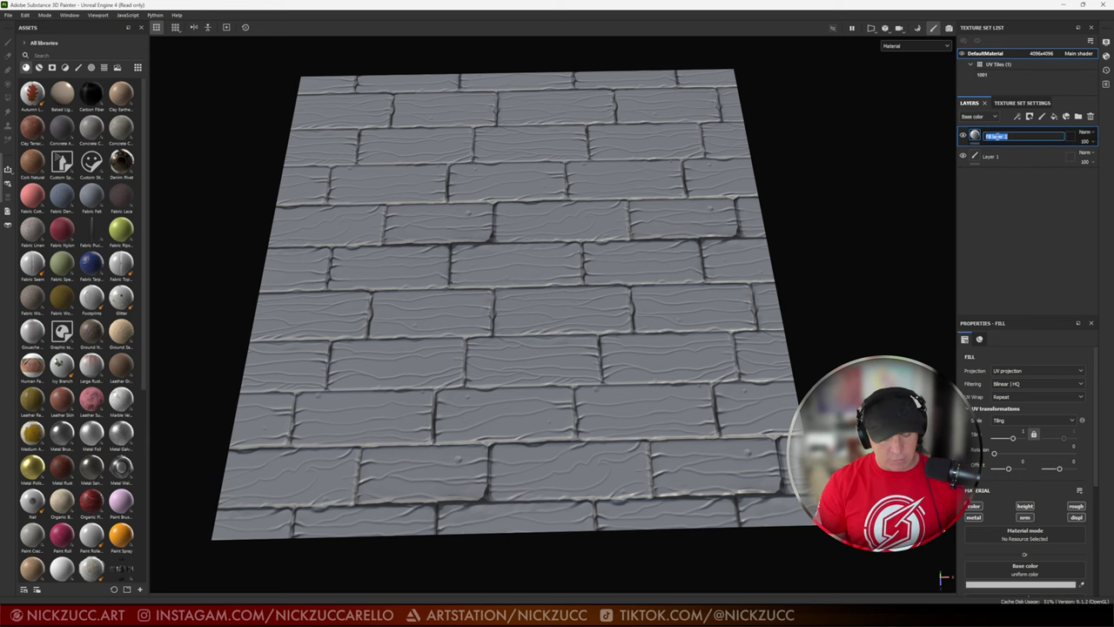
type("G")
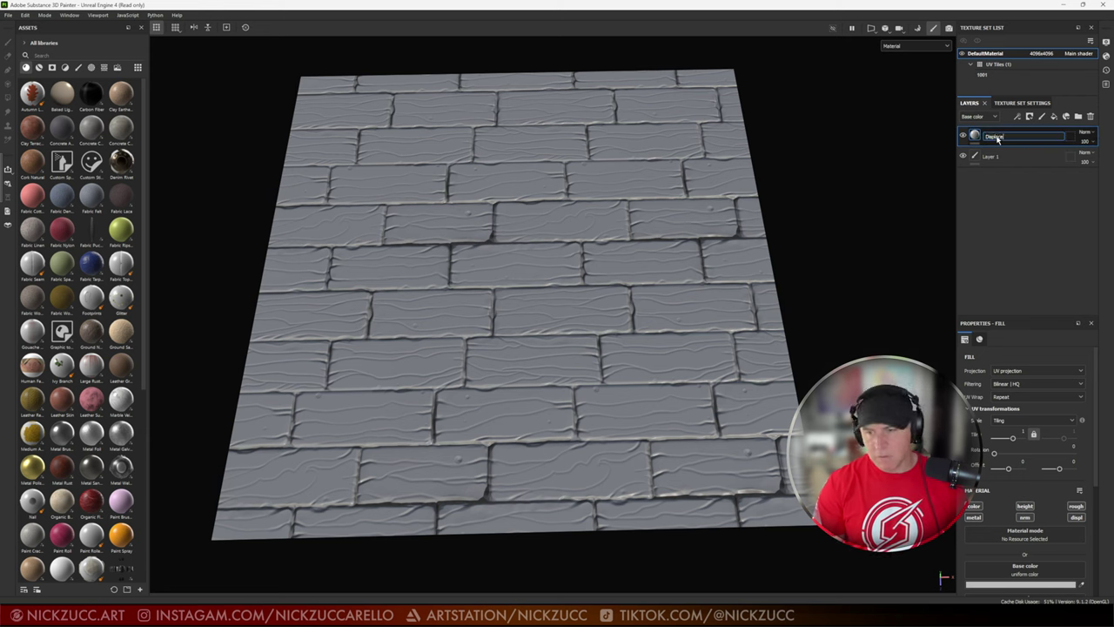
key("Return")
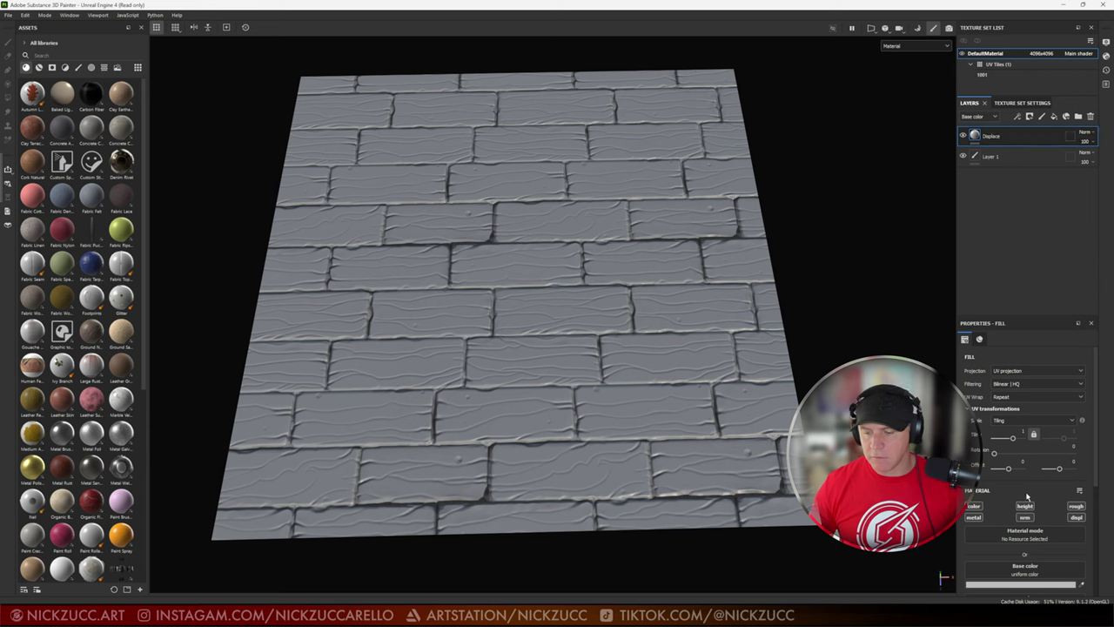
Step: Restrict the Displace layer's material to the displacement channel by turning off its color, height, roughness, metallic and normal channels
left_click(975, 504)
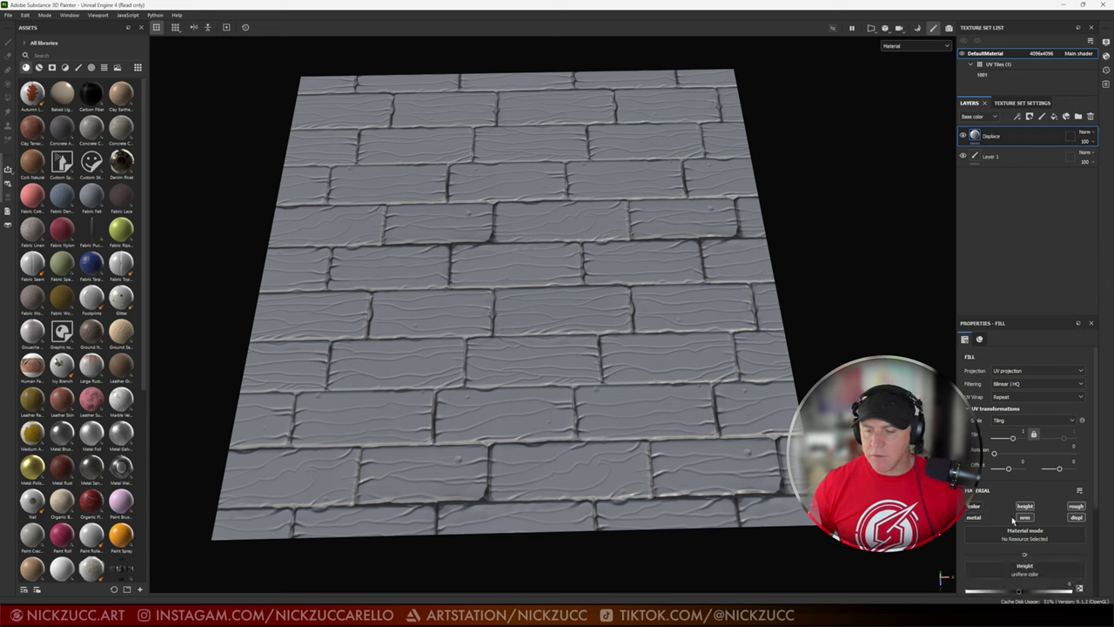
left_click(1075, 518)
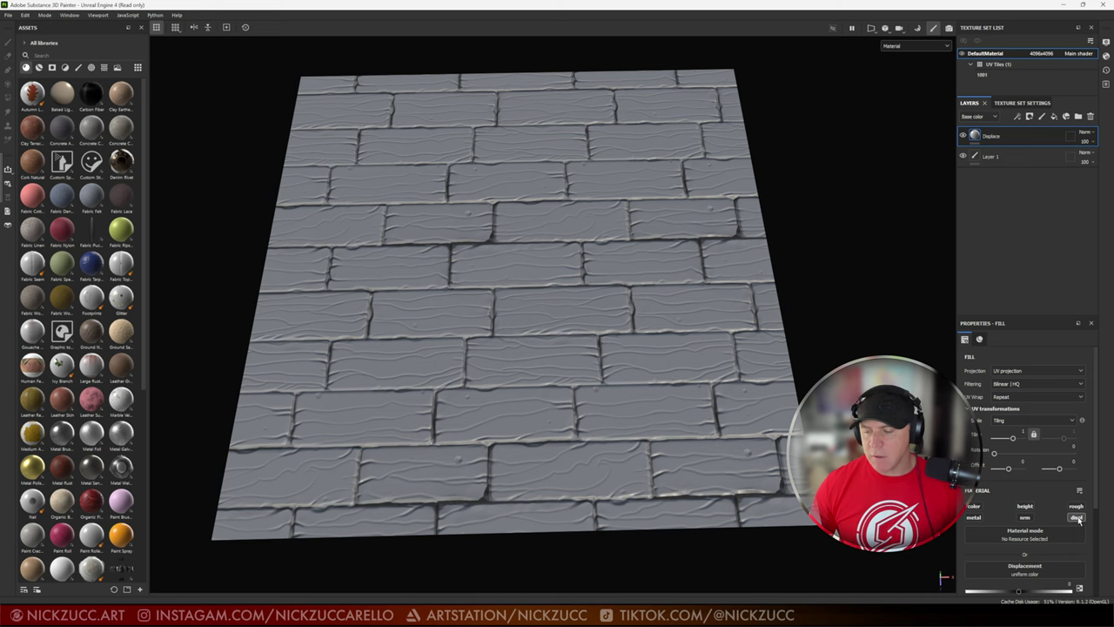
left_click(1077, 518)
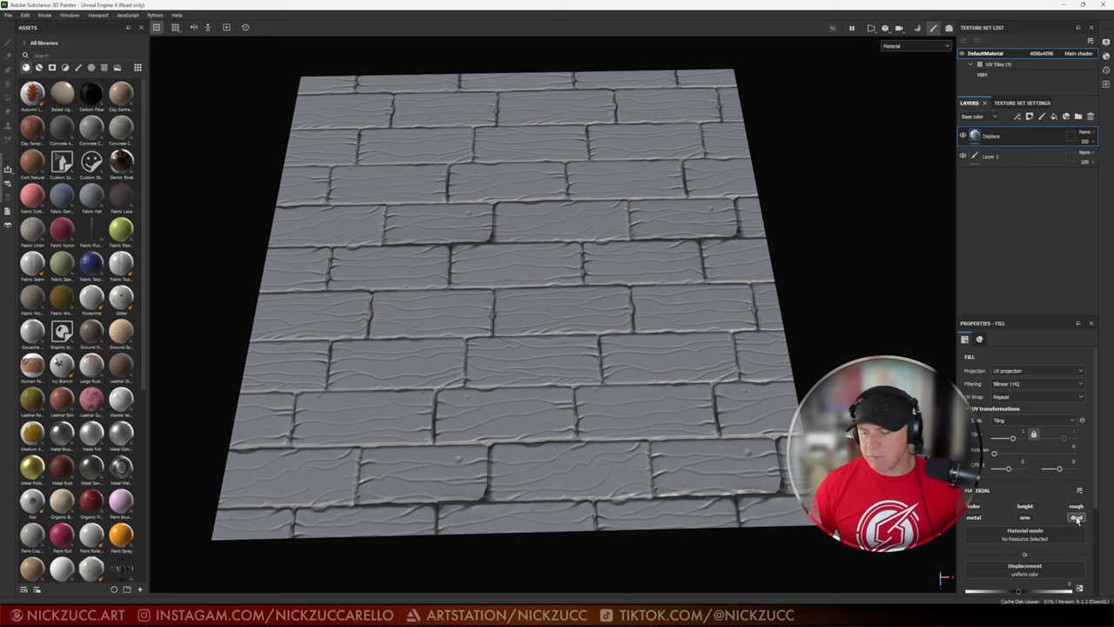
left_click(1078, 518)
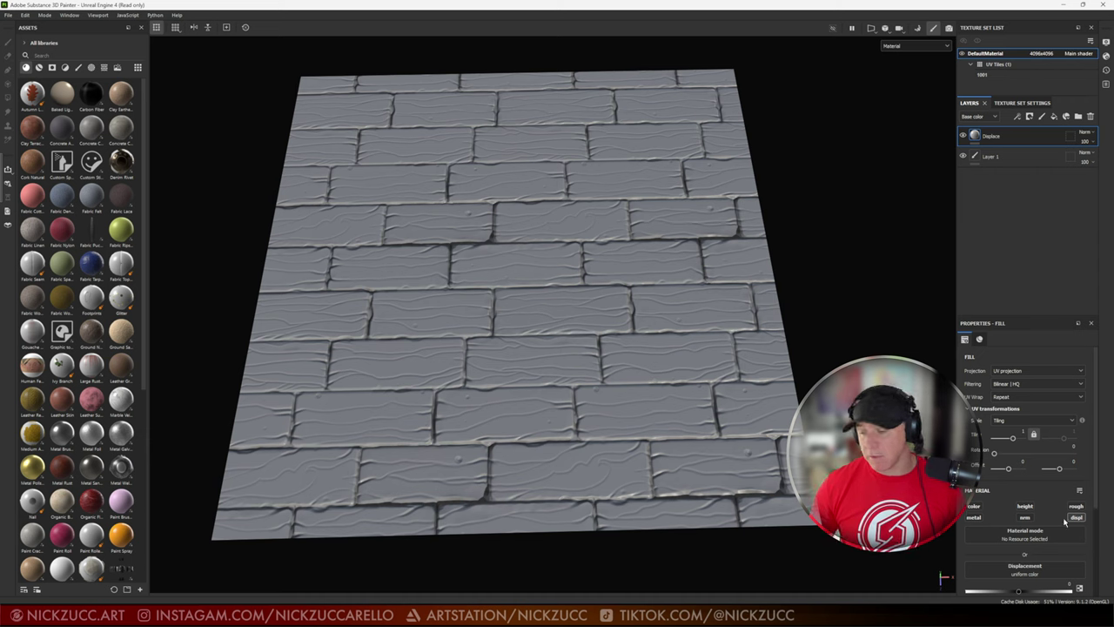
Step: Assign the baked Height Map from Mesh to the Displace layer's displacement channel and inspect the plane
scroll(1098, 519, "down", 3)
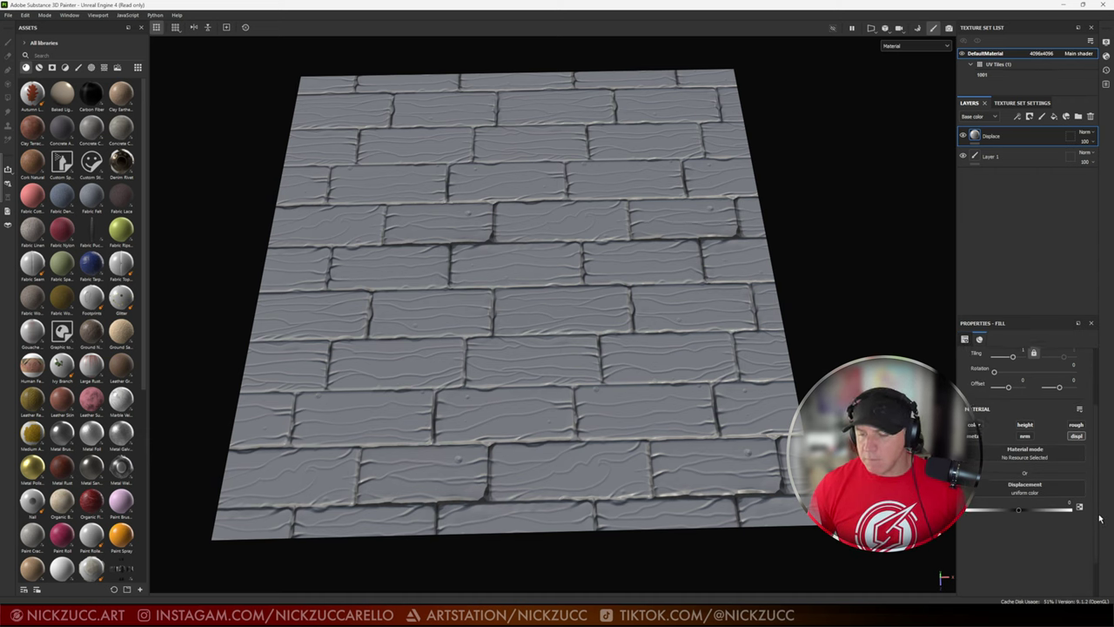
left_click(1022, 493)
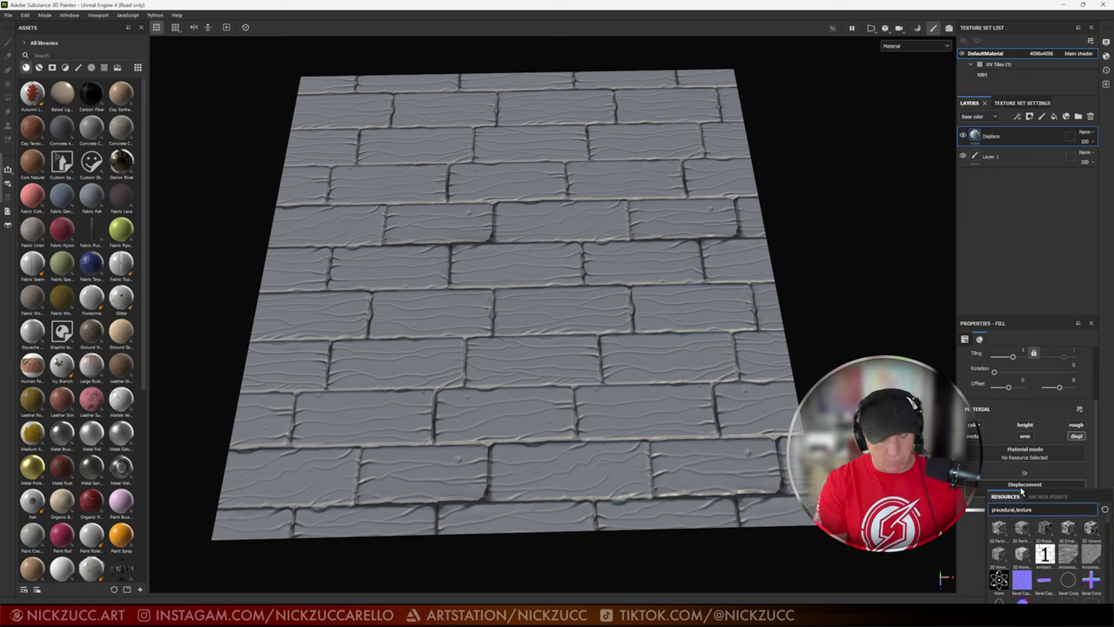
type("hei")
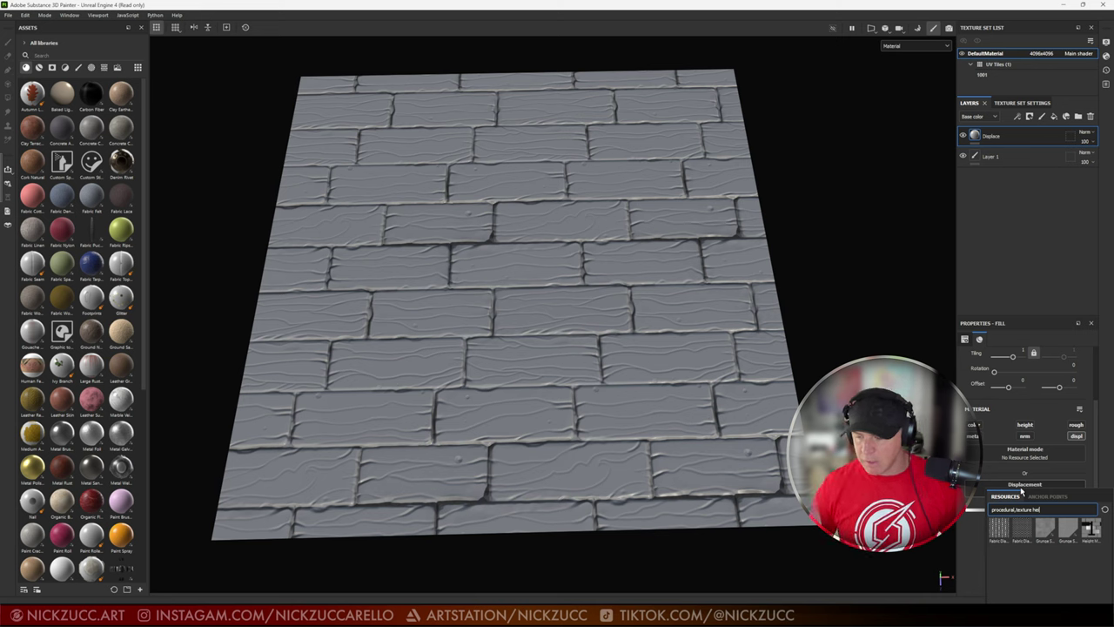
left_click(1093, 536)
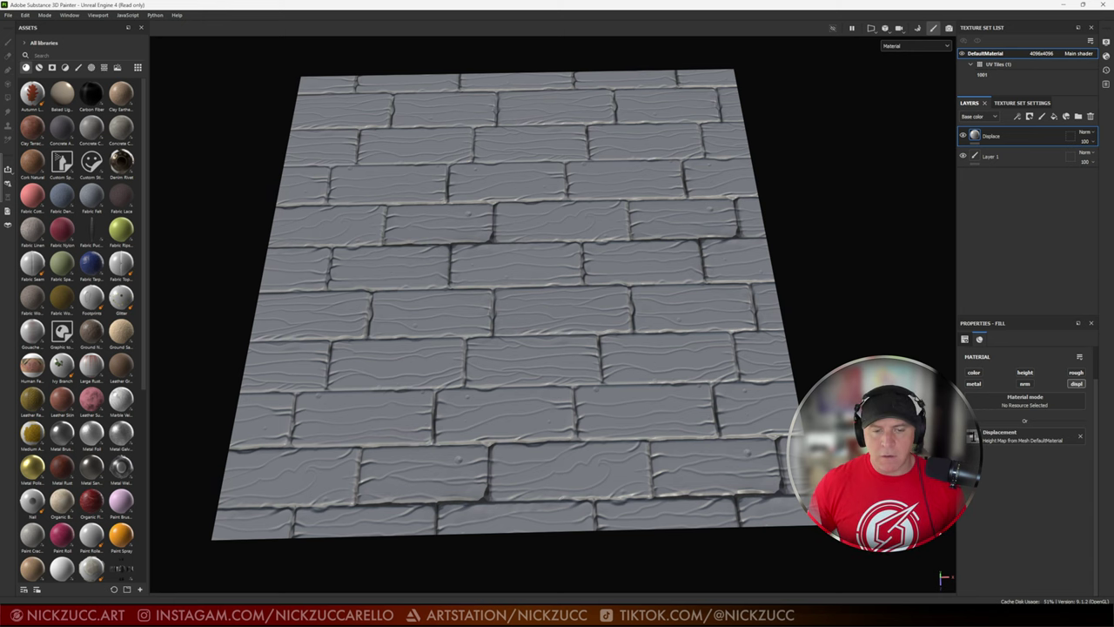
mouse_move(940, 573)
left_mouse_down("alt")
mouse_move(914, 343)
mouse_move(940, 572)
left_mouse_up("alt")
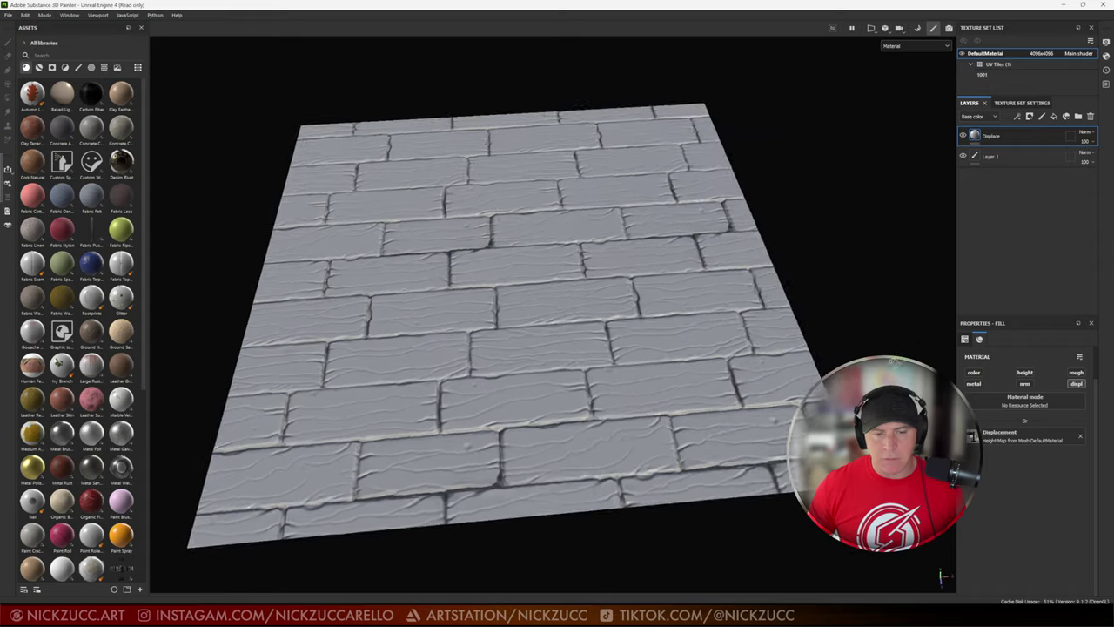
mouse_move(893, 360)
left_mouse_down("alt")
mouse_move(923, 352)
mouse_move(888, 370)
left_mouse_up("alt")
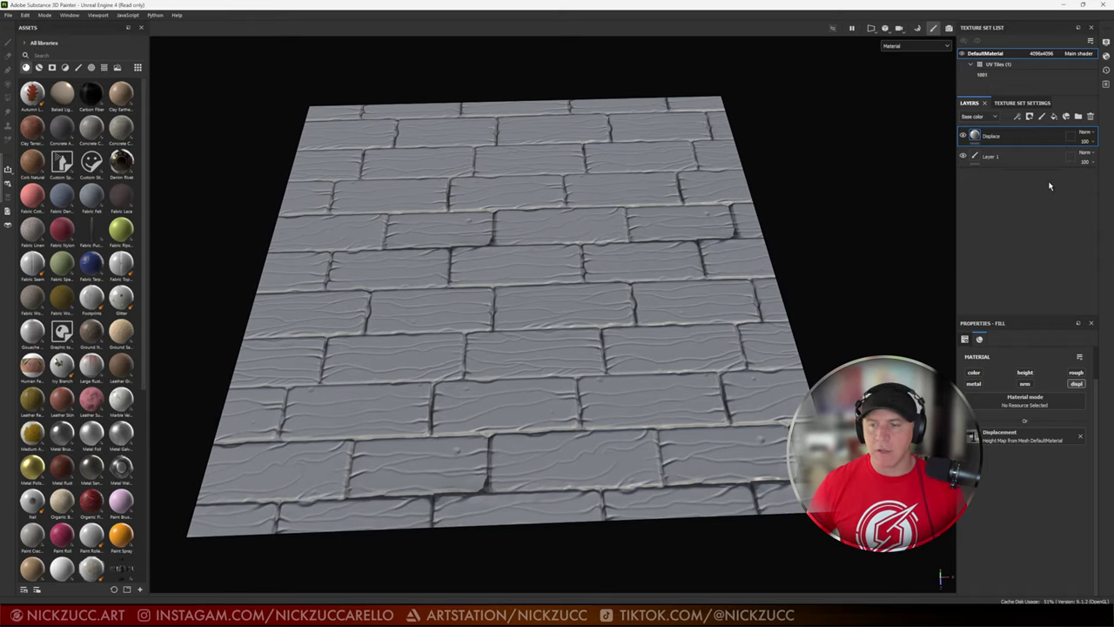
Step: Raise the main shader's Parallax Occlusion Mapping strength to 5, inspecting the effect on the plane along the way
left_click(1105, 56)
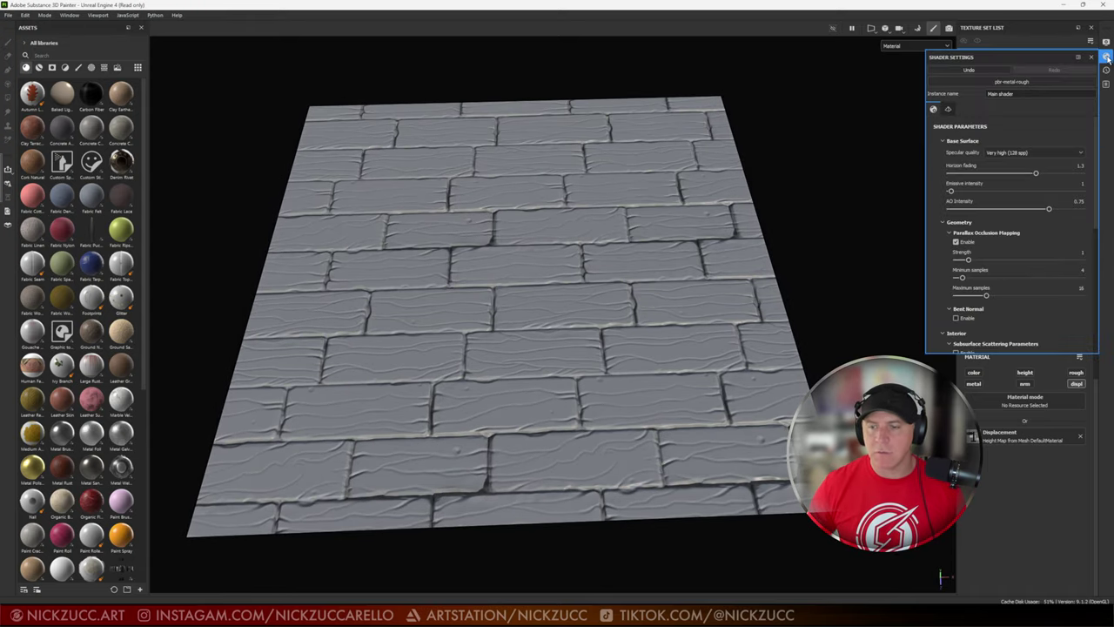
left_click_drag(968, 261, 1001, 261)
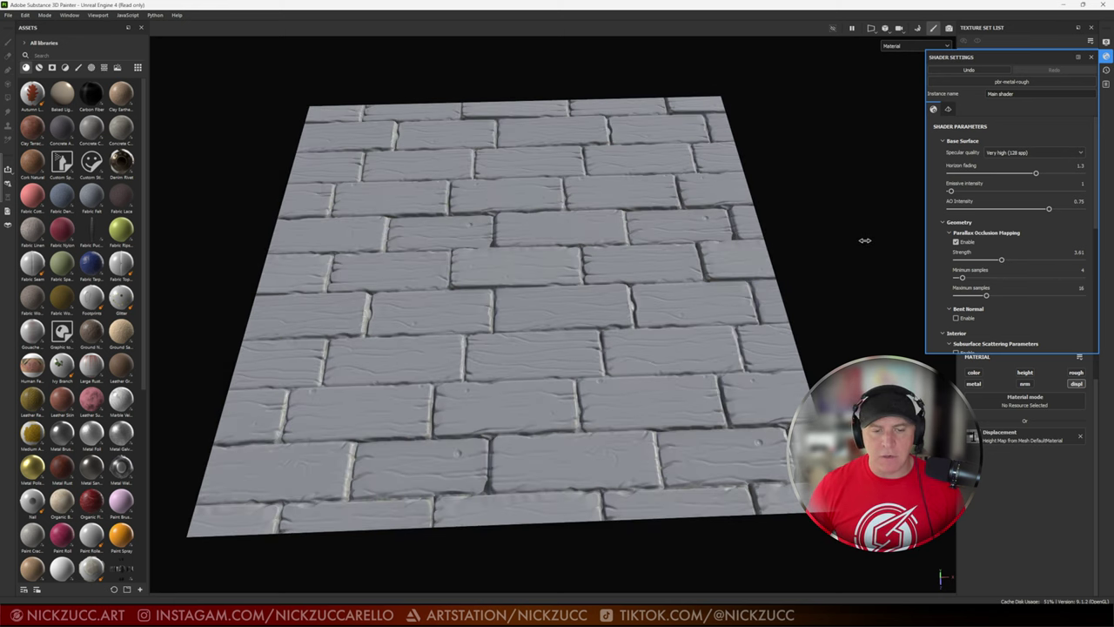
right_click_drag(865, 240, 847, 245, "shift")
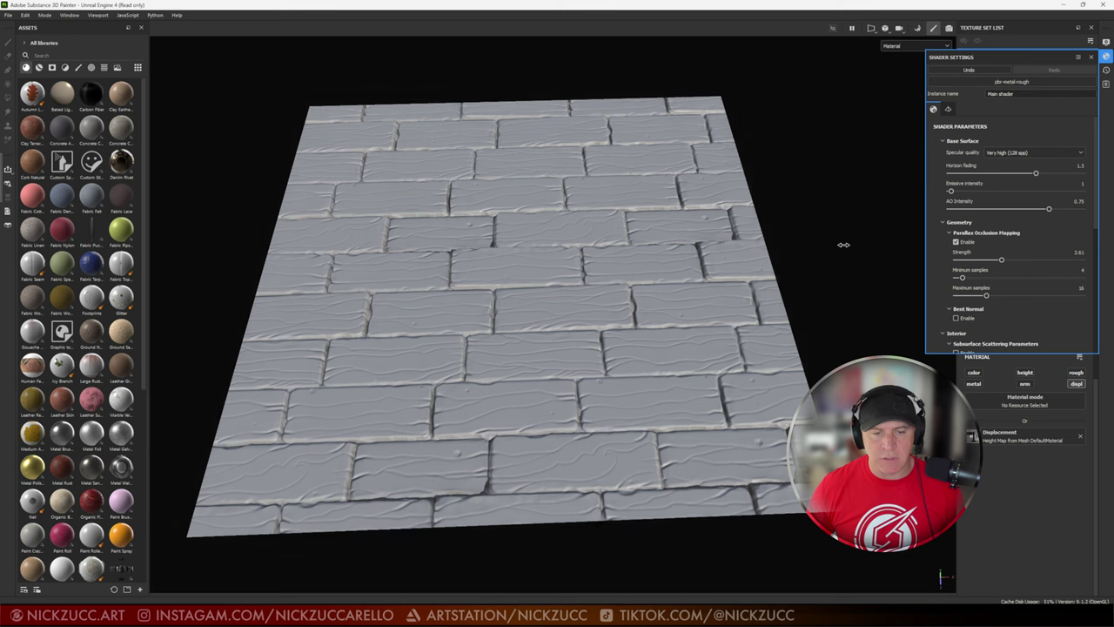
mouse_move(856, 244)
left_mouse_down("alt")
mouse_move(851, 265)
mouse_move(856, 254)
left_mouse_up("alt")
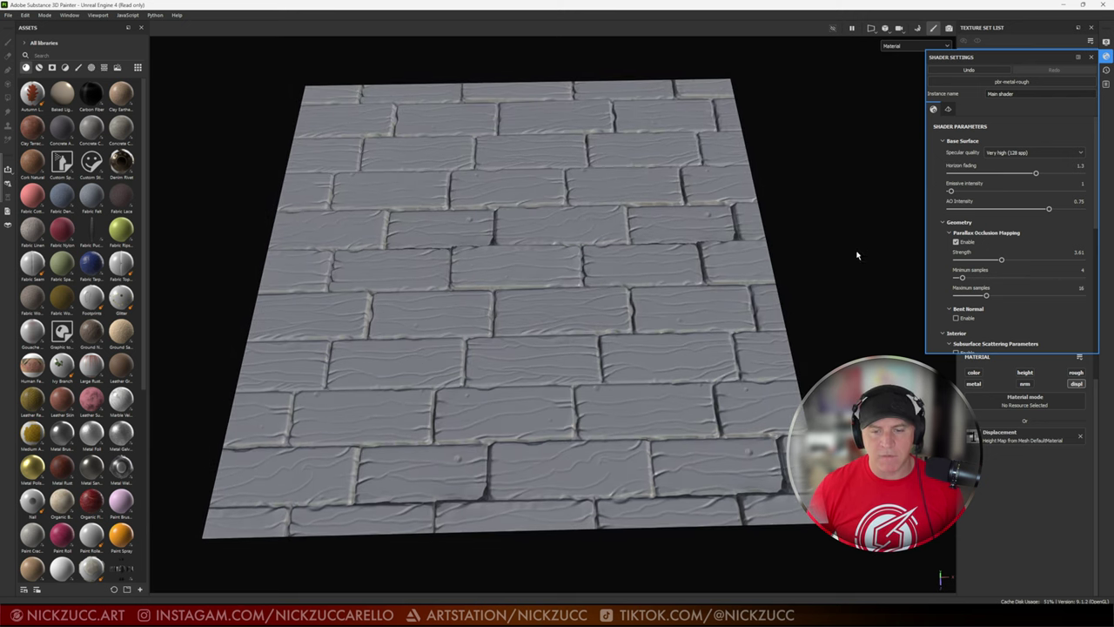
right_click_drag(857, 254, 854, 251, "shift")
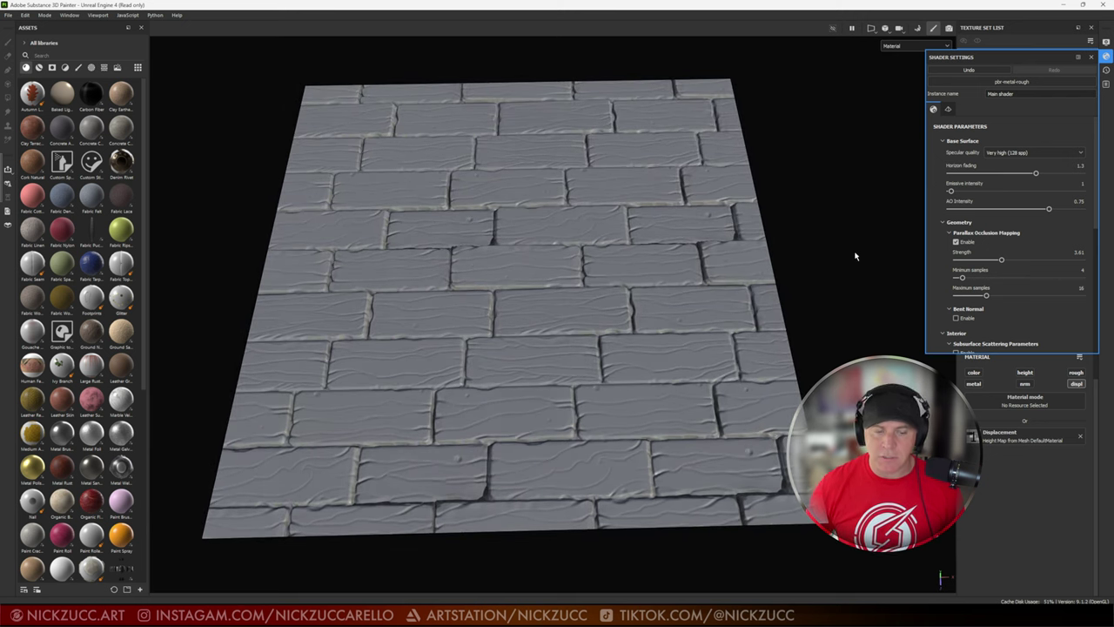
mouse_move(849, 256)
left_mouse_down("alt")
mouse_move(868, 249)
mouse_move(853, 256)
left_mouse_up("alt")
left_click_drag(998, 263, 1017, 264)
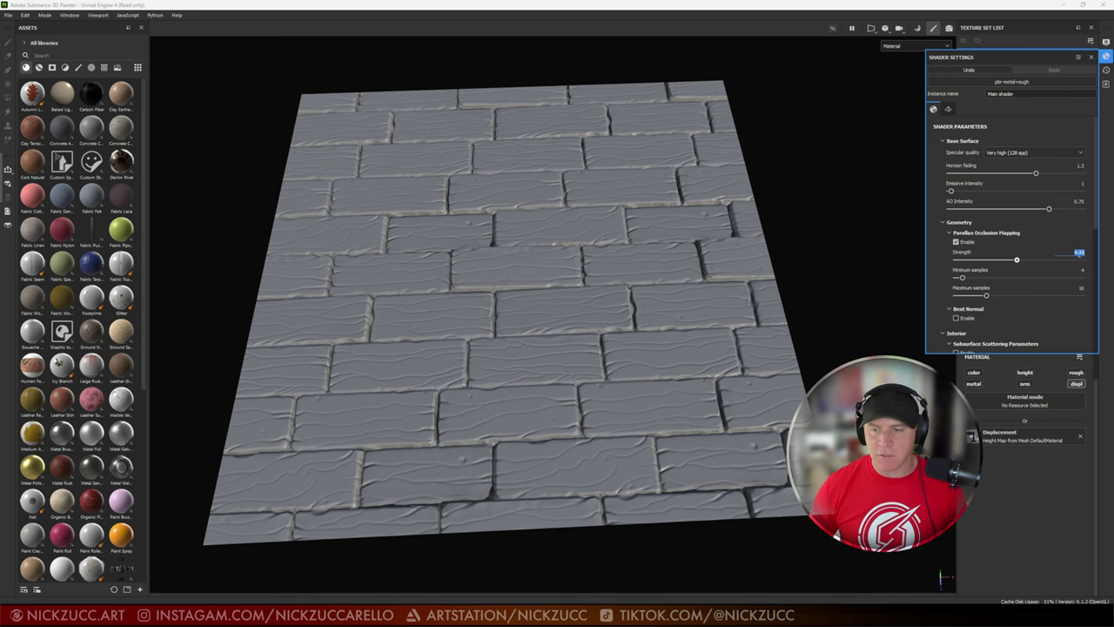
type("5")
key("Return")
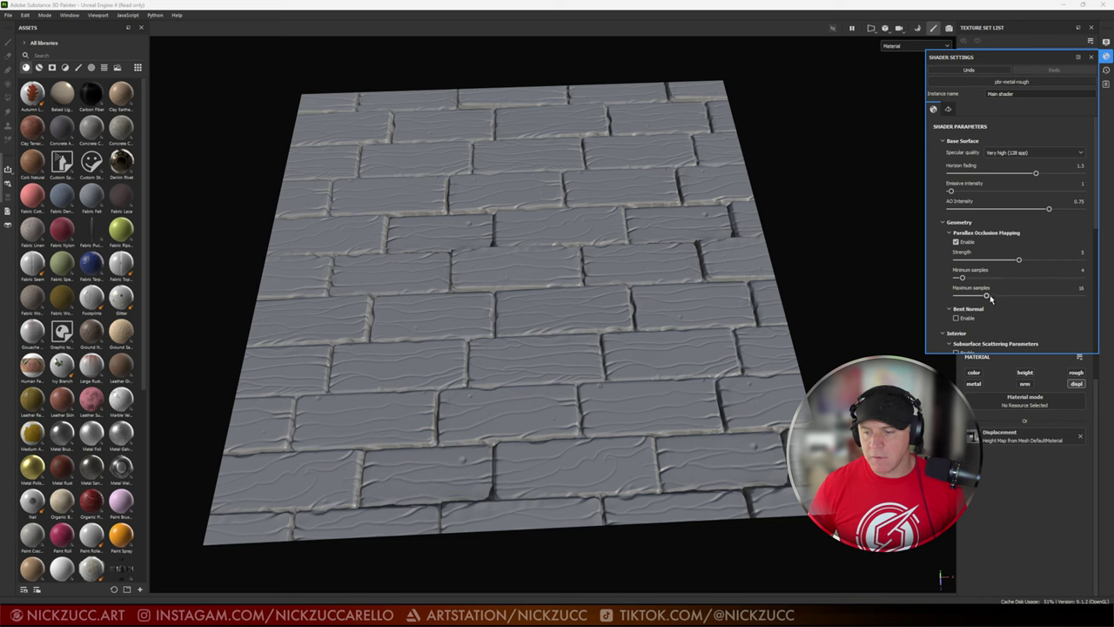
Step: Set the Parallax Occlusion Mapping maximum samples to 32 and check the plane's surface
left_click_drag(989, 296, 1017, 296)
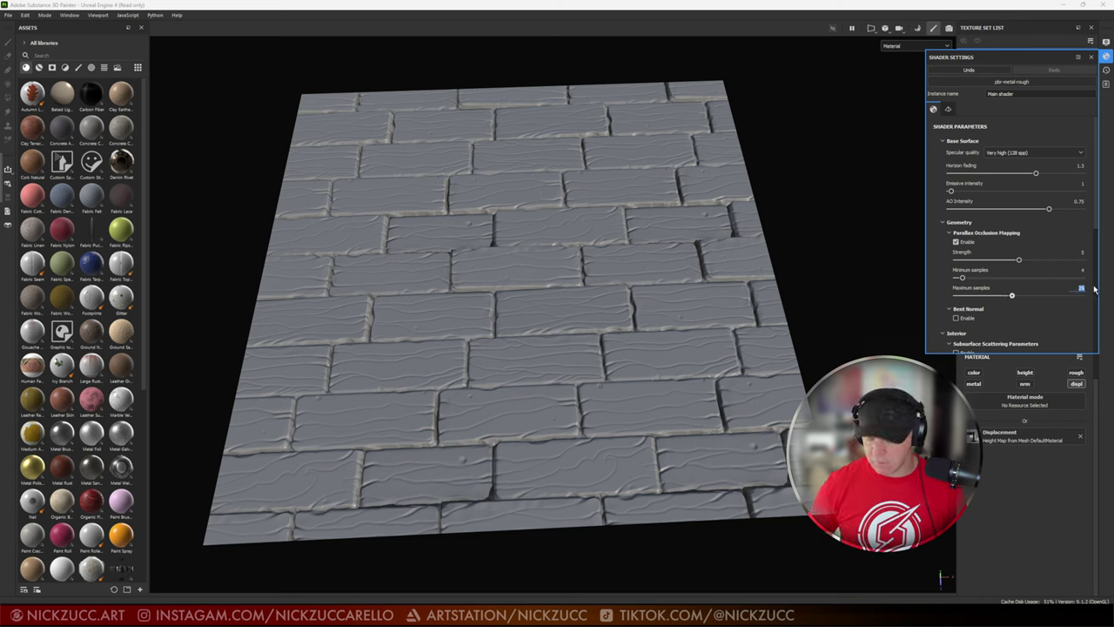
key("Return")
left_click_drag(734, 394, 627, 403, "alt")
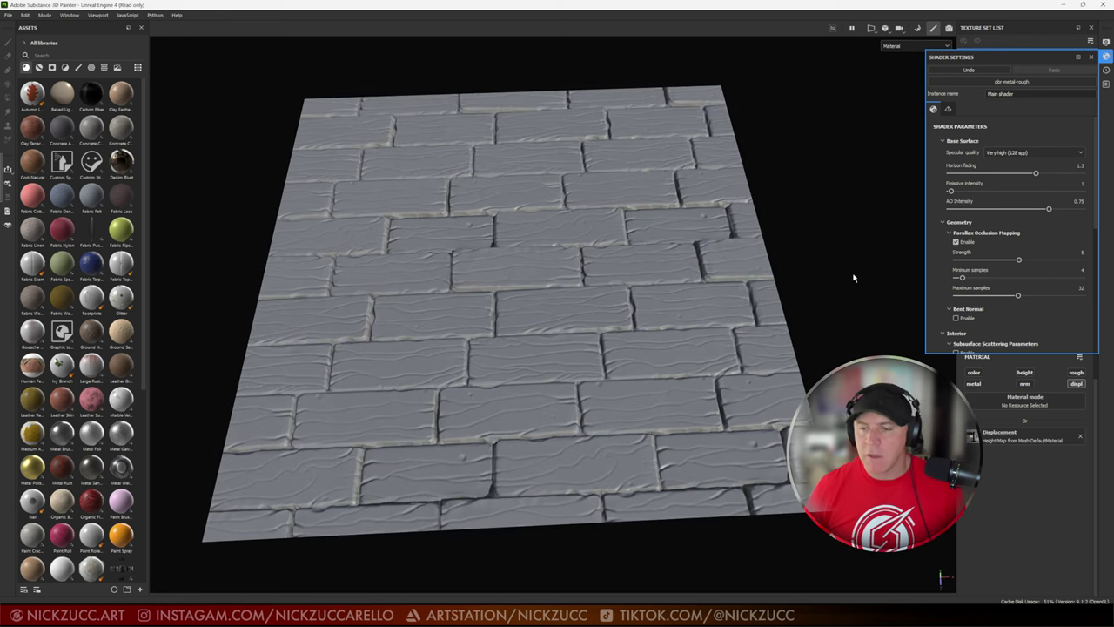
Step: Disable Parallax Occlusion Mapping in the shader and toggle Displacement & Tessellation off and back on
left_click(956, 242)
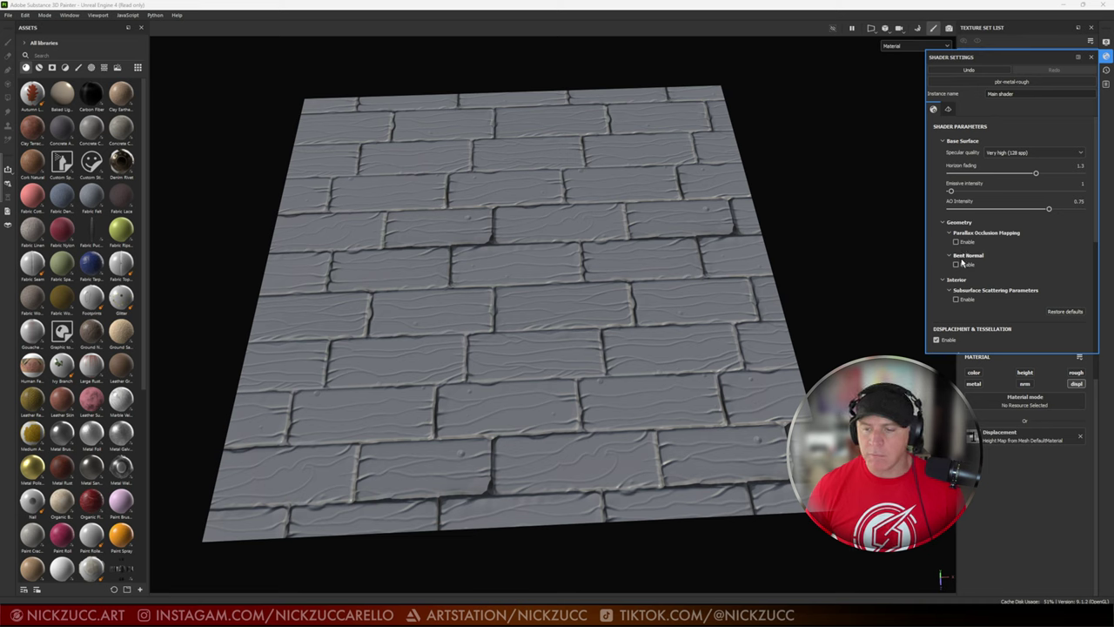
scroll(949, 278, "down", 3)
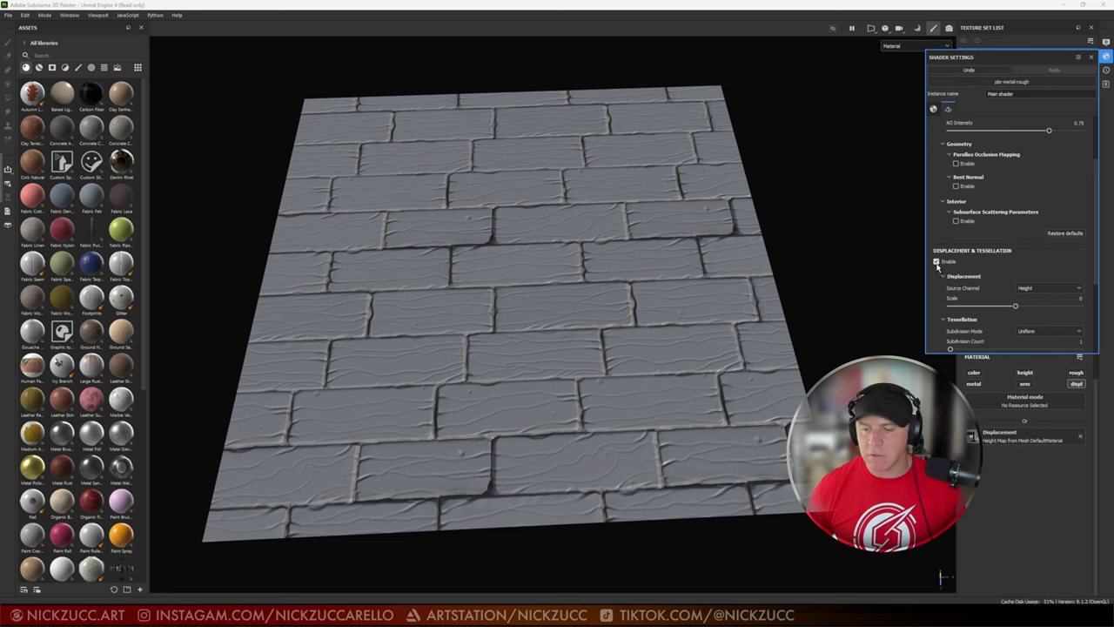
left_click(936, 262)
left_click(936, 262)
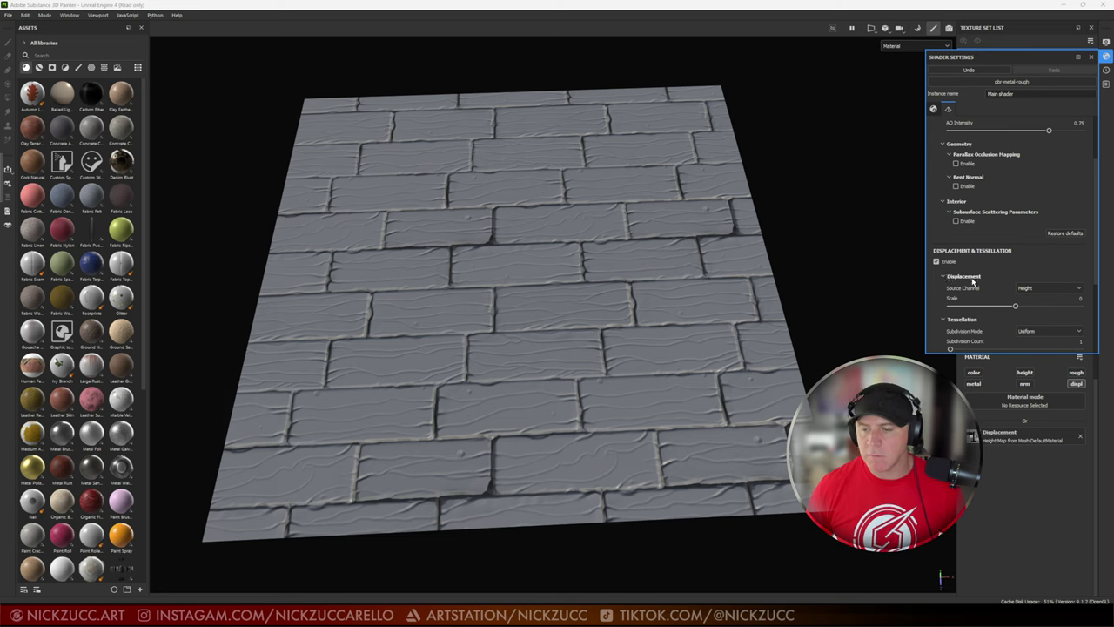
Step: Try Displacement as the displacement source channel, set the scale to 0.09, and switch the source back to Height
left_click(1033, 288)
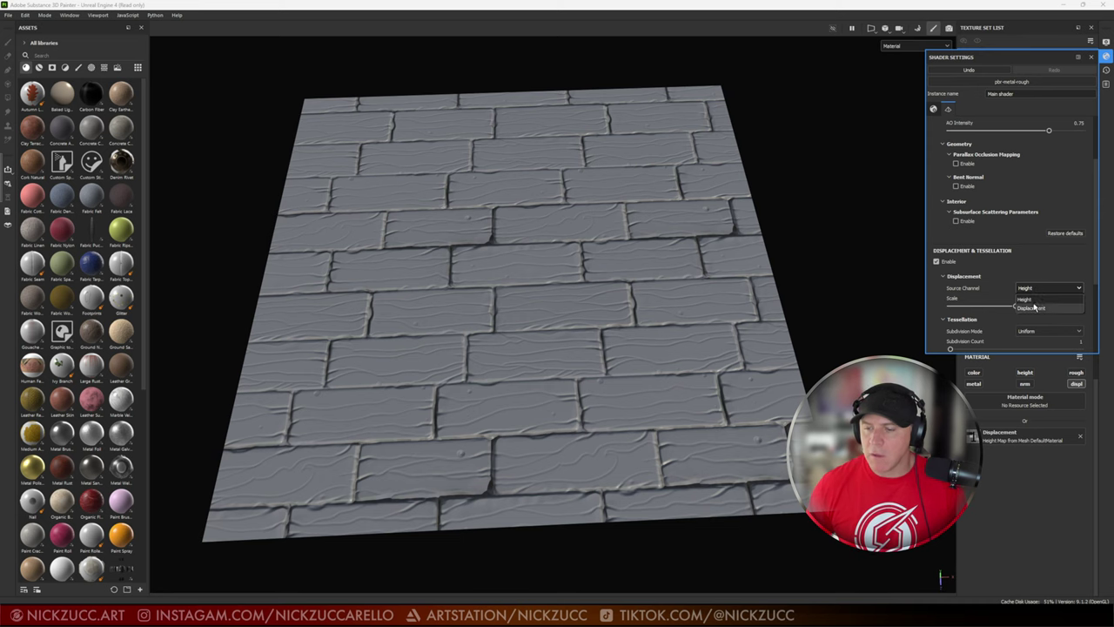
left_click(1033, 308)
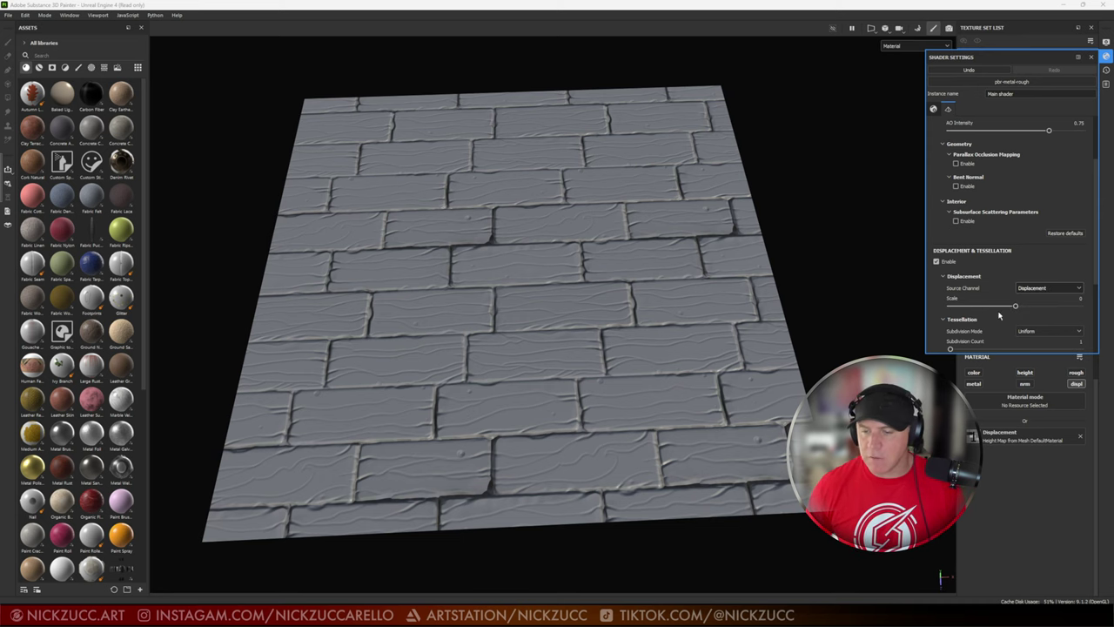
mouse_move(1016, 309)
left_mouse_down()
mouse_move(1043, 306)
mouse_move(1027, 305)
left_mouse_up()
left_click(1040, 288)
left_click(1036, 299)
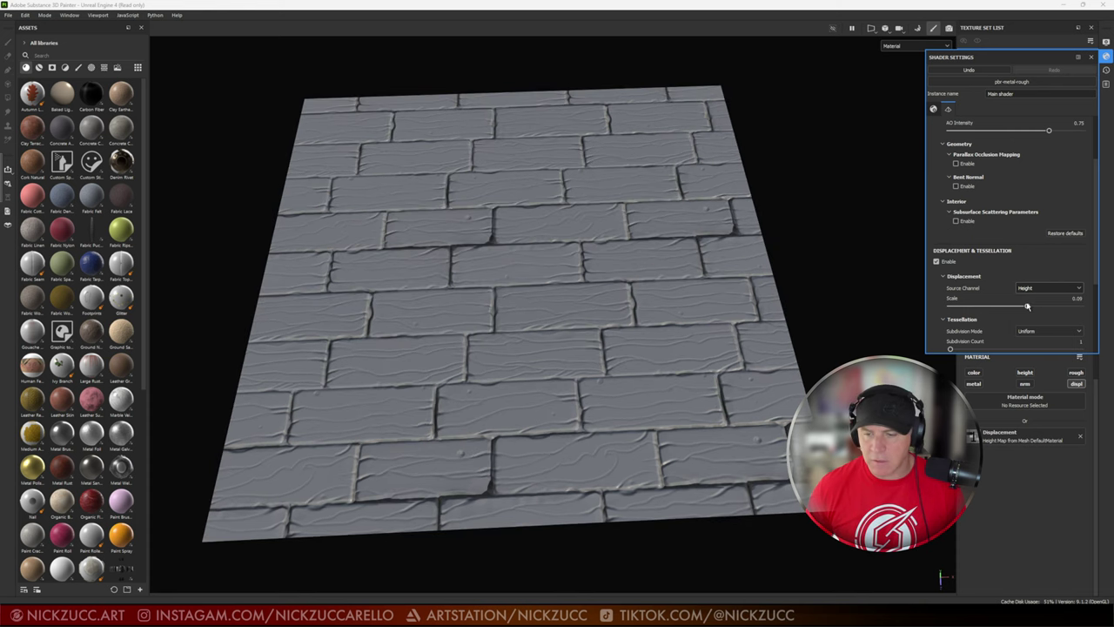
Step: Set the displacement source channel to Displacement with a scale of 0.04, and raise the subdivision count to about 13
scroll(1013, 310, "down", 3)
left_click_drag(950, 271, 999, 271)
left_click_drag(1027, 228, 1044, 229)
left_click(1048, 214)
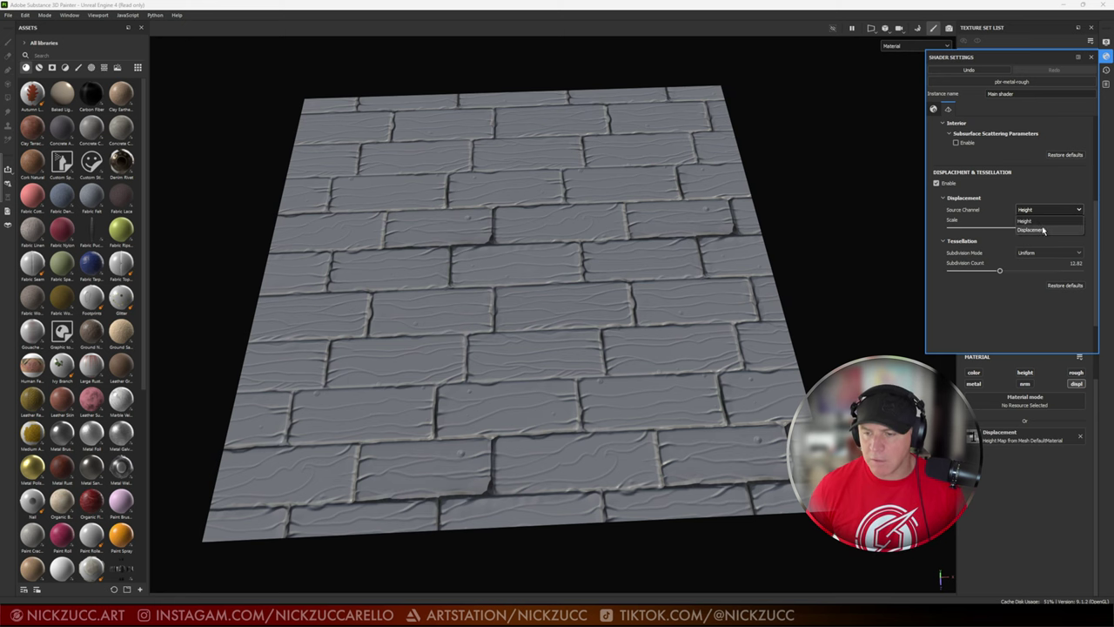
left_click(1043, 228)
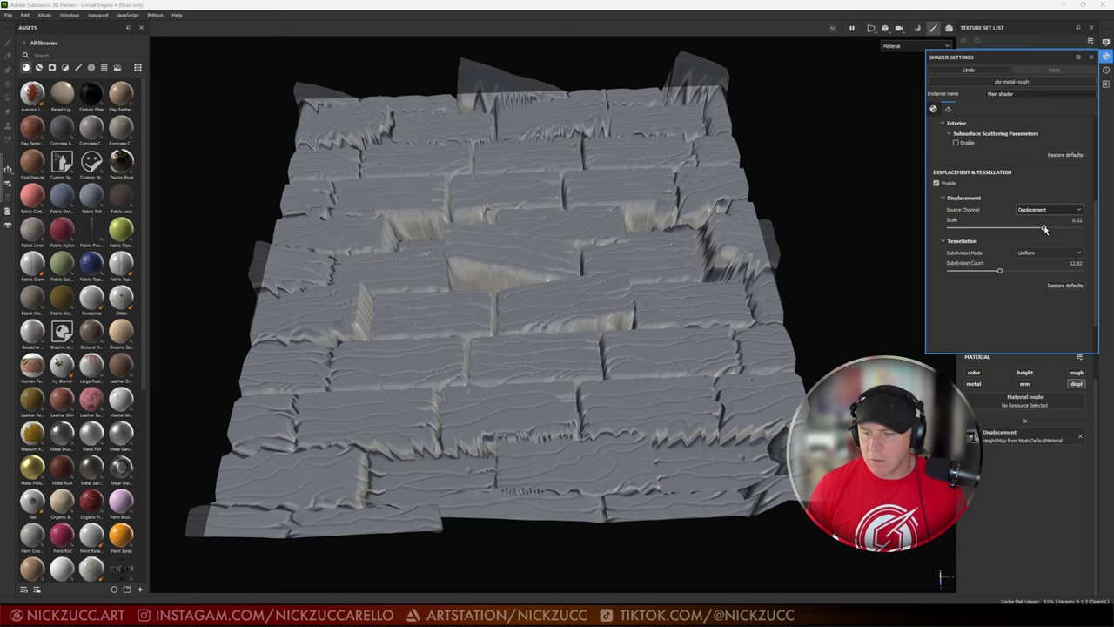
left_click_drag(1043, 227, 1021, 233)
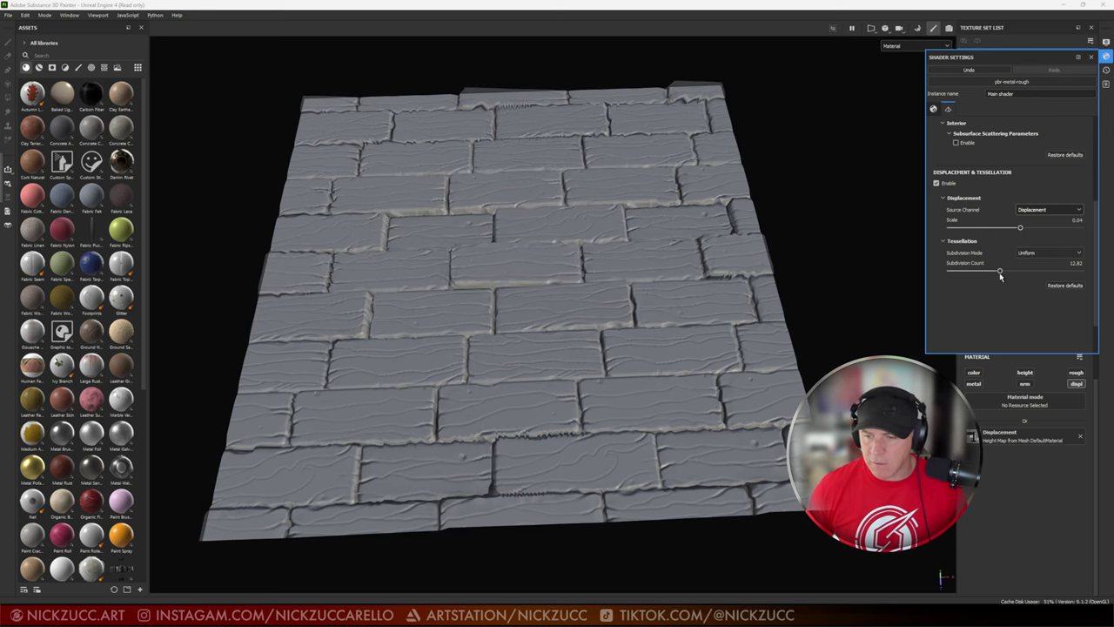
Step: Raise the tessellation subdivision count to 32 and inspect the displaced planks under different lighting directions
left_click_drag(999, 271, 1080, 271)
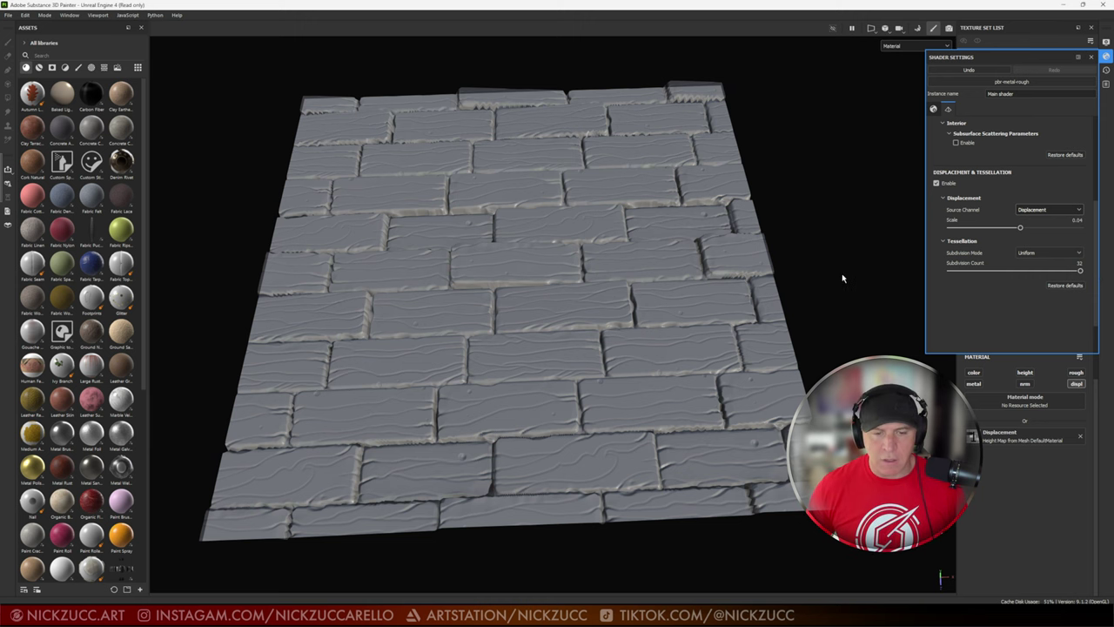
right_click_drag(843, 278, 852, 249, "shift")
mouse_move(853, 248)
left_mouse_down("alt")
mouse_move(835, 241)
mouse_move(838, 250)
left_mouse_up("alt")
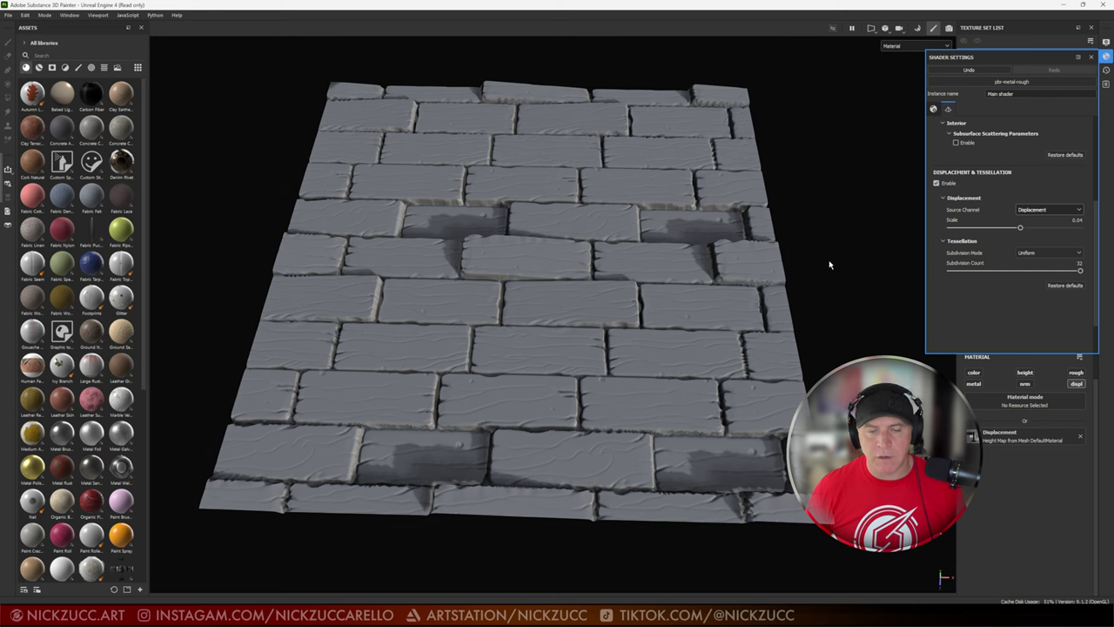
right_click_drag(830, 265, 863, 251, "shift")
left_click_drag(851, 265, 852, 268, "alt")
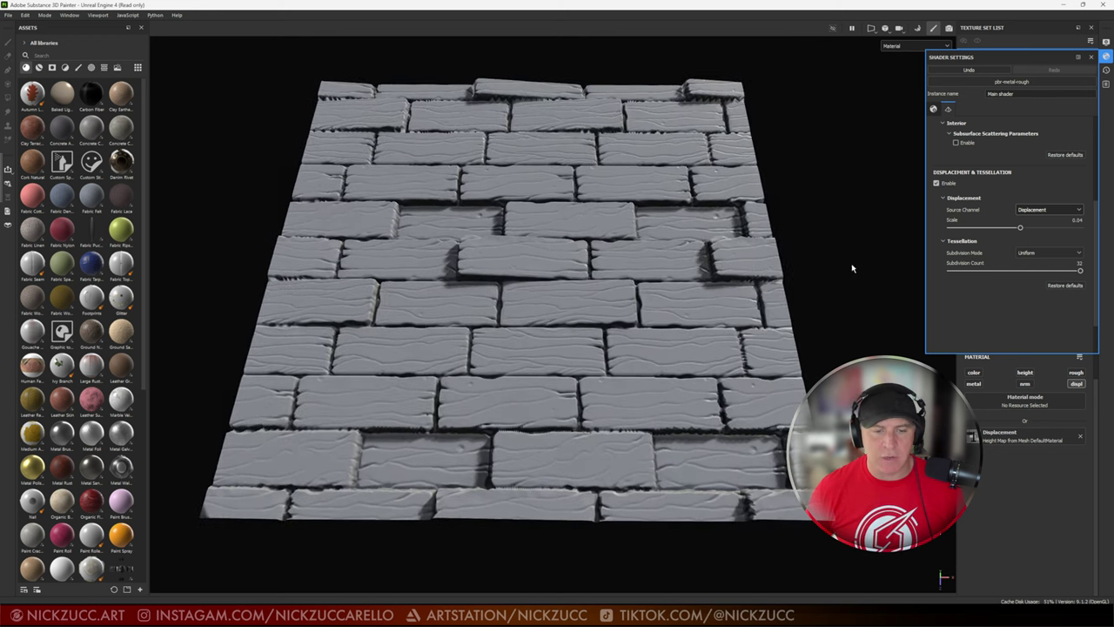
mouse_move(852, 268)
right_mouse_down("shift")
mouse_move(853, 259)
mouse_move(860, 270)
right_mouse_up("shift")
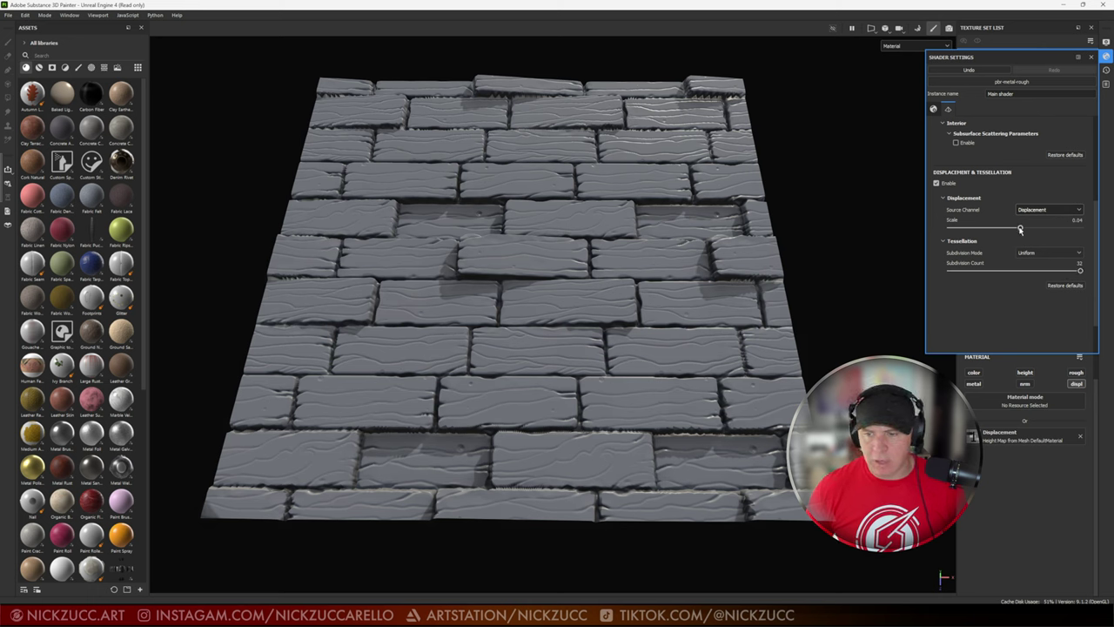
Step: Set the displacement scale to 0.02 and inspect the plank surface under rotated lighting
left_click(1078, 220)
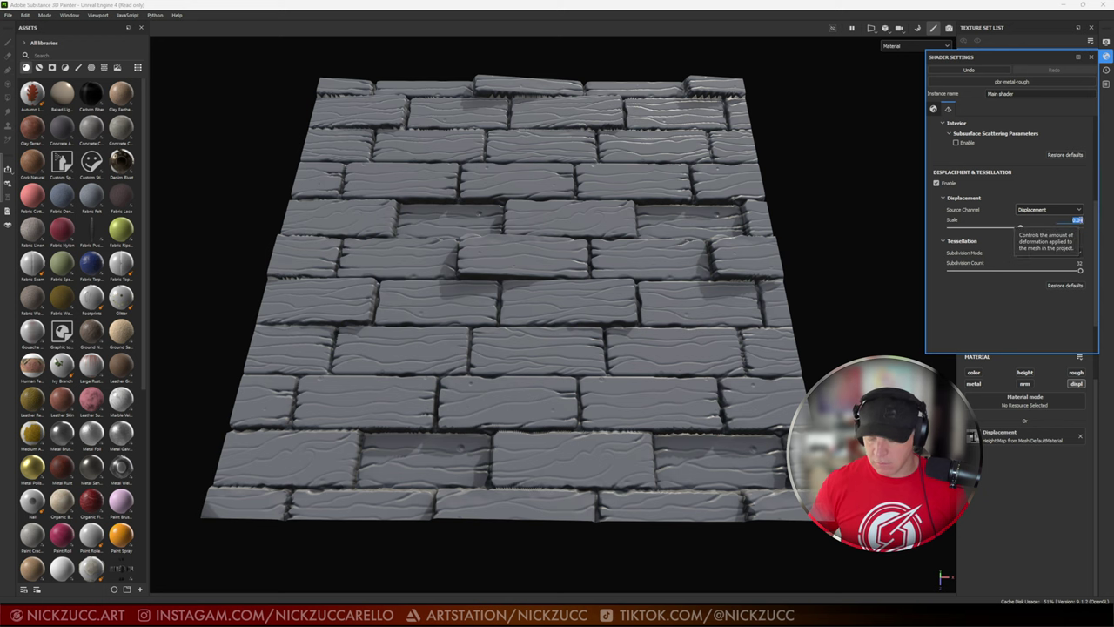
key("Return")
mouse_move(684, 365)
left_mouse_down("alt")
mouse_move(718, 391)
mouse_move(667, 380)
left_mouse_up("alt")
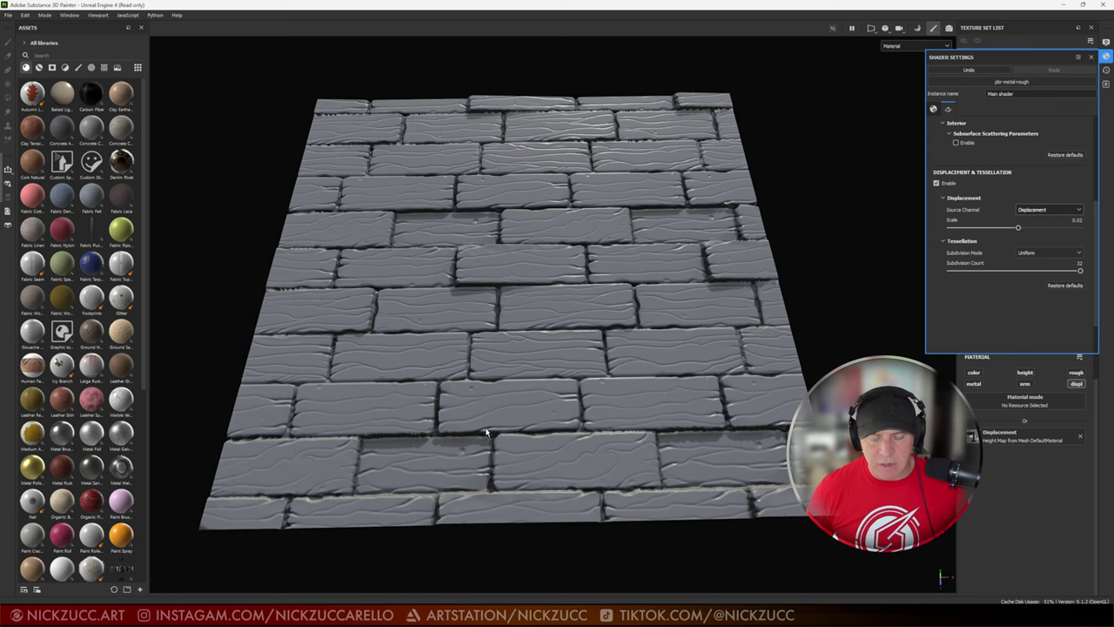
left_click_drag(581, 443, 607, 436, "alt")
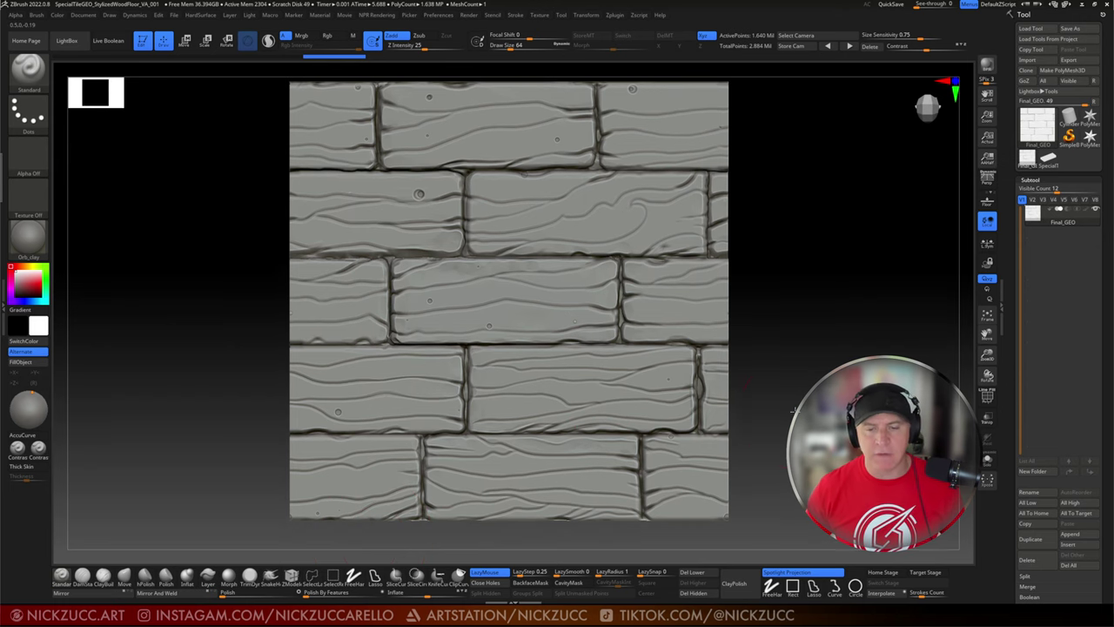
Step: In ZBrush, unhide the geometry surrounding the plank tile and compare the sculpt with and without its PolyFrame polygroup colours
left_click(815, 394, "ctrl+shift")
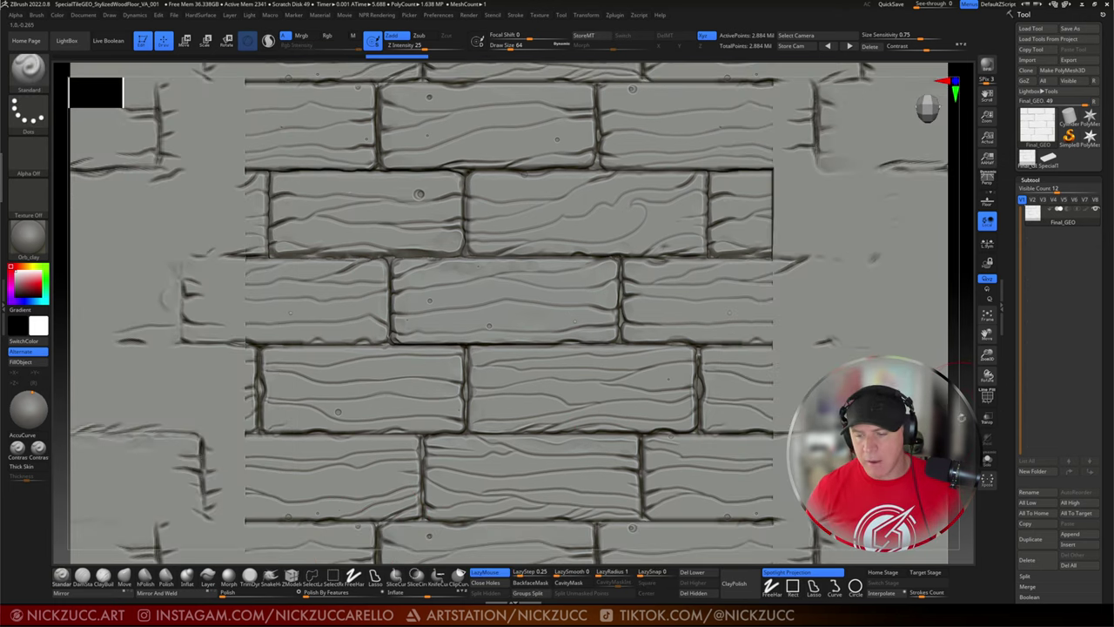
mouse_move(959, 418)
right_mouse_down("ctrl")
mouse_move(918, 383)
mouse_move(831, 386)
mouse_move(810, 362)
right_mouse_up("ctrl")
key("shift+f")
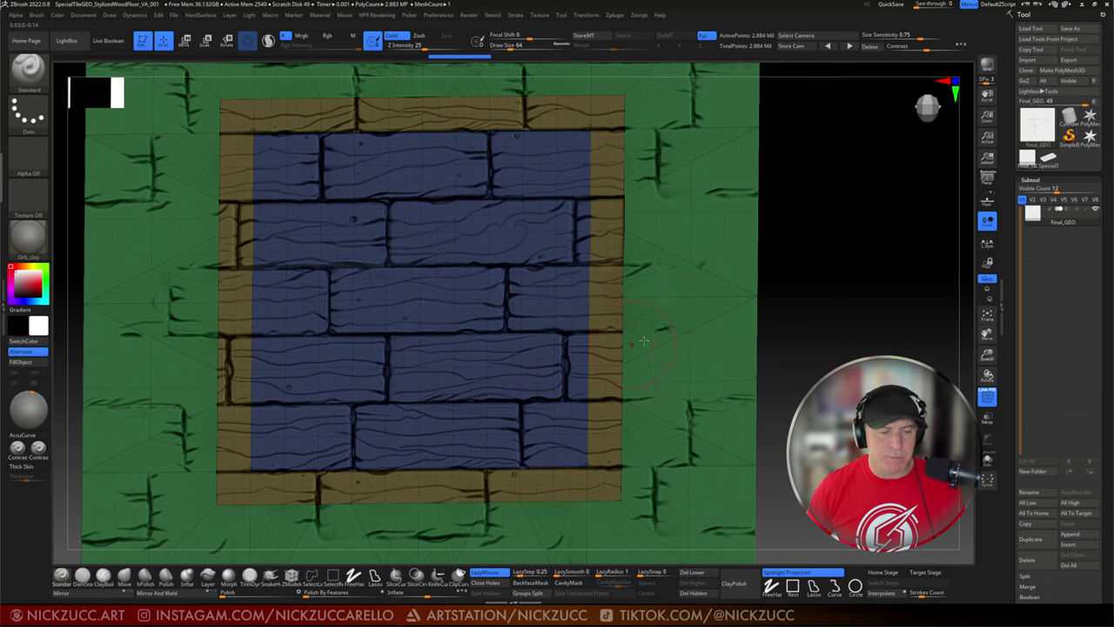
left_click(987, 398)
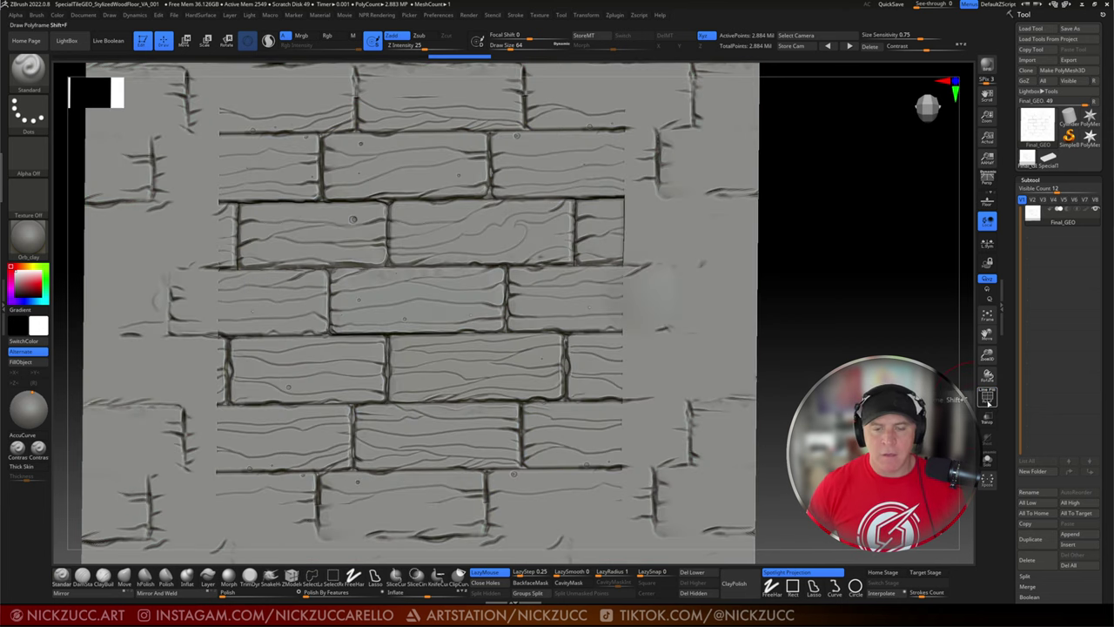
left_click(987, 398)
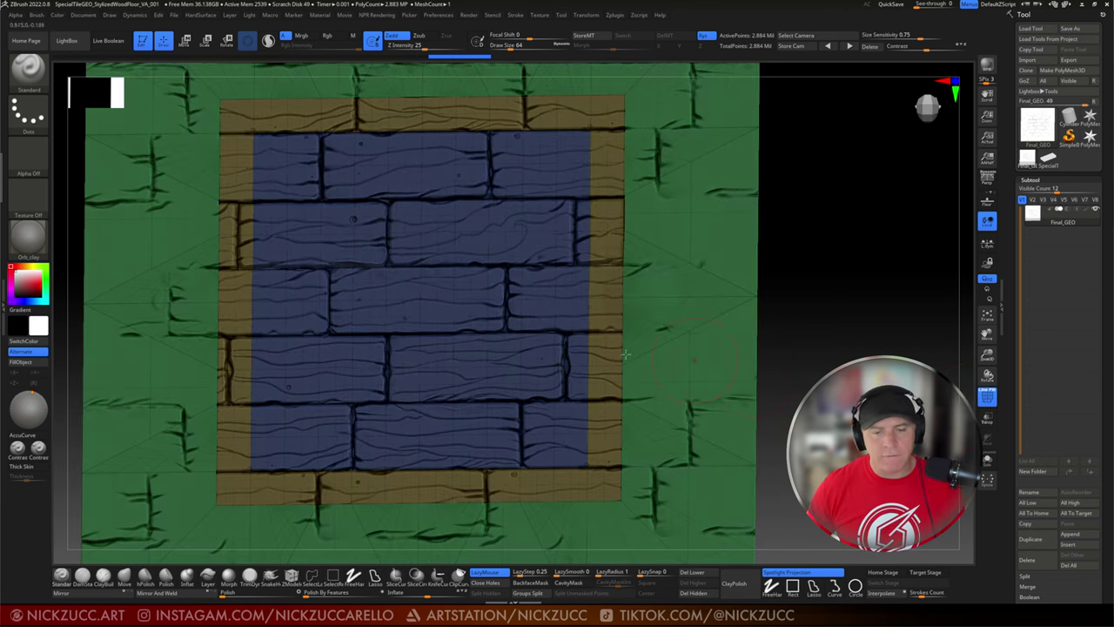
Step: Isolate the central blue polygroup, examine it with and without PolyFrame, and show the whole mesh with its polygroups again
left_click(456, 299, "ctrl+shift")
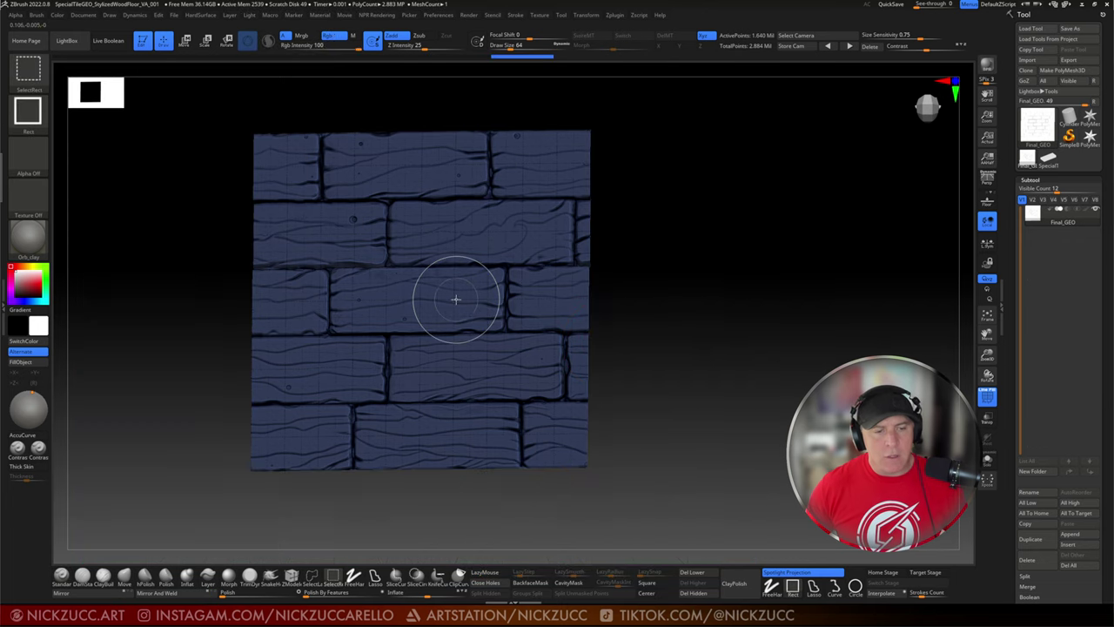
left_click(987, 398)
mouse_move(778, 350)
left_mouse_down("alt")
mouse_move(824, 366)
mouse_move(758, 350)
mouse_move(774, 365)
left_mouse_up("alt")
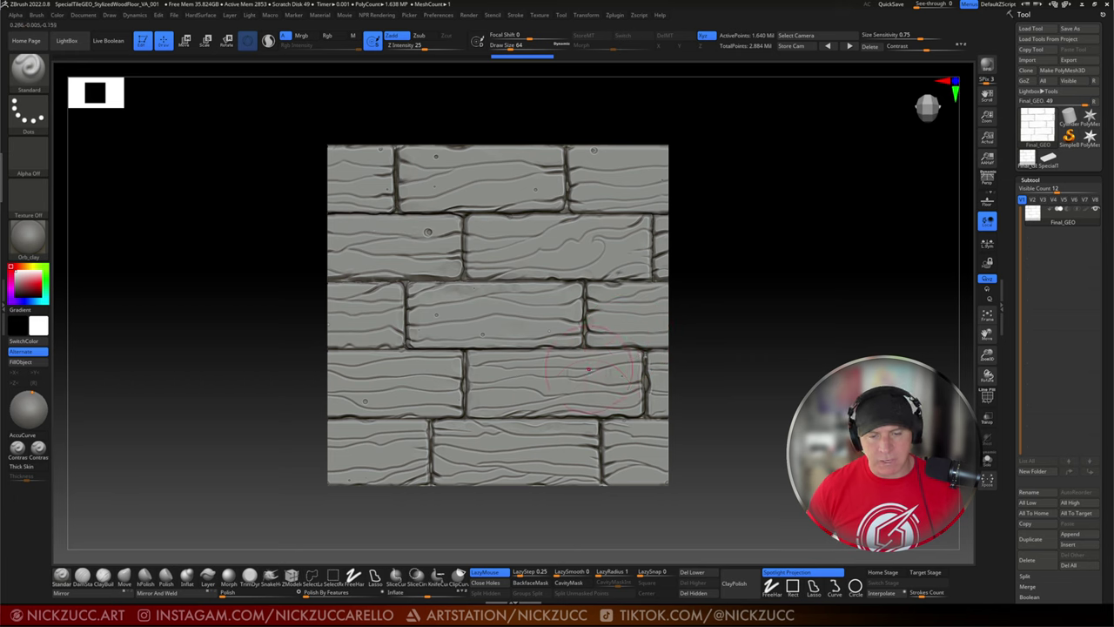
left_click(987, 398)
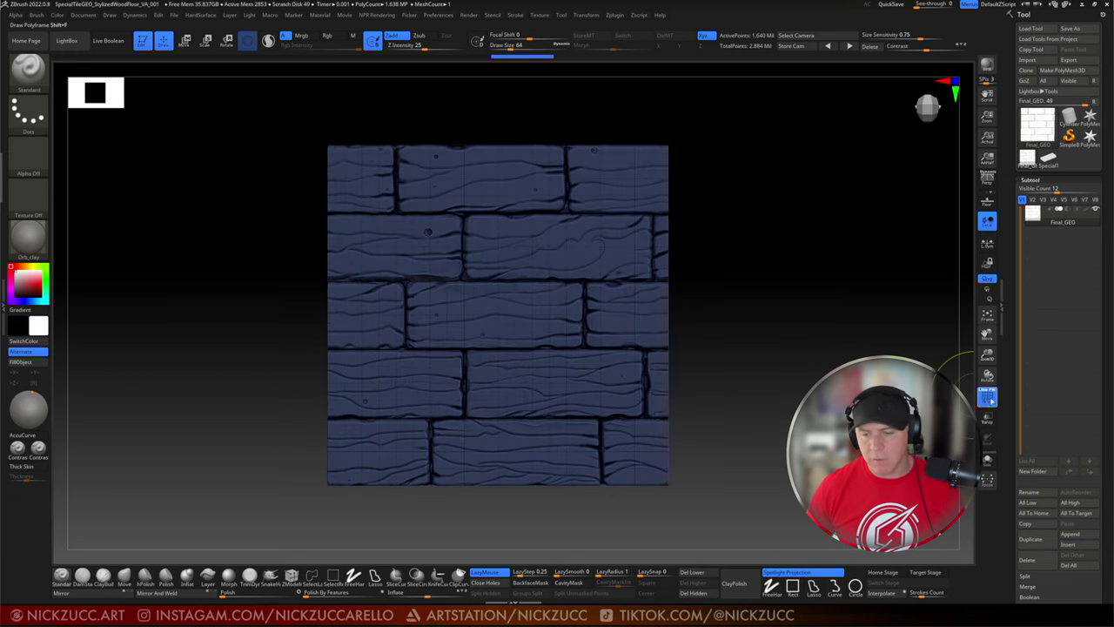
left_click(987, 397)
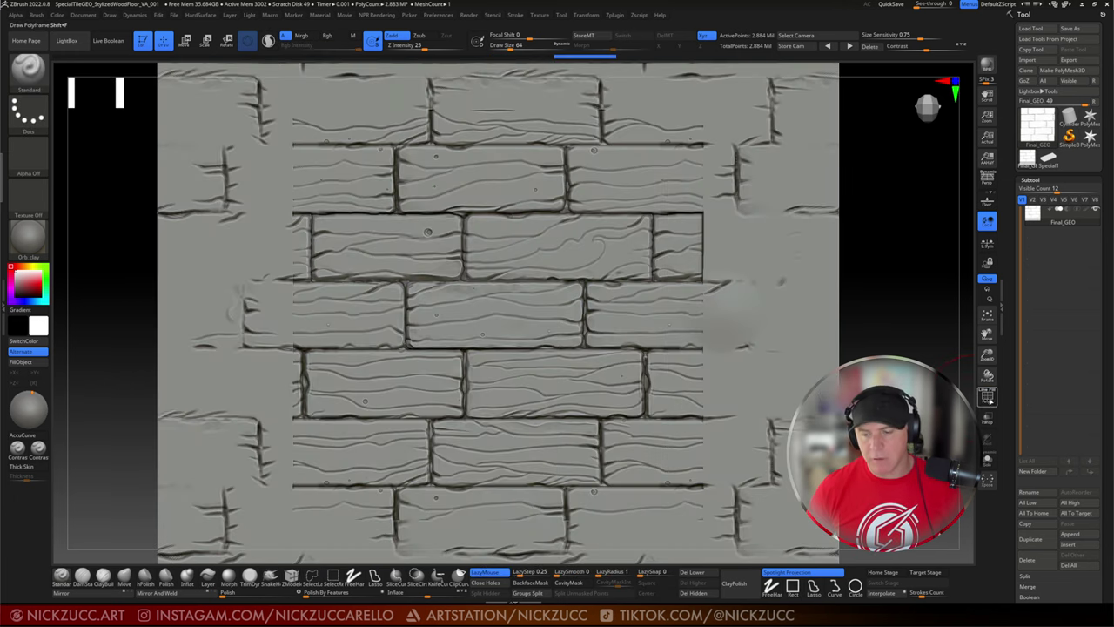
left_click(986, 396)
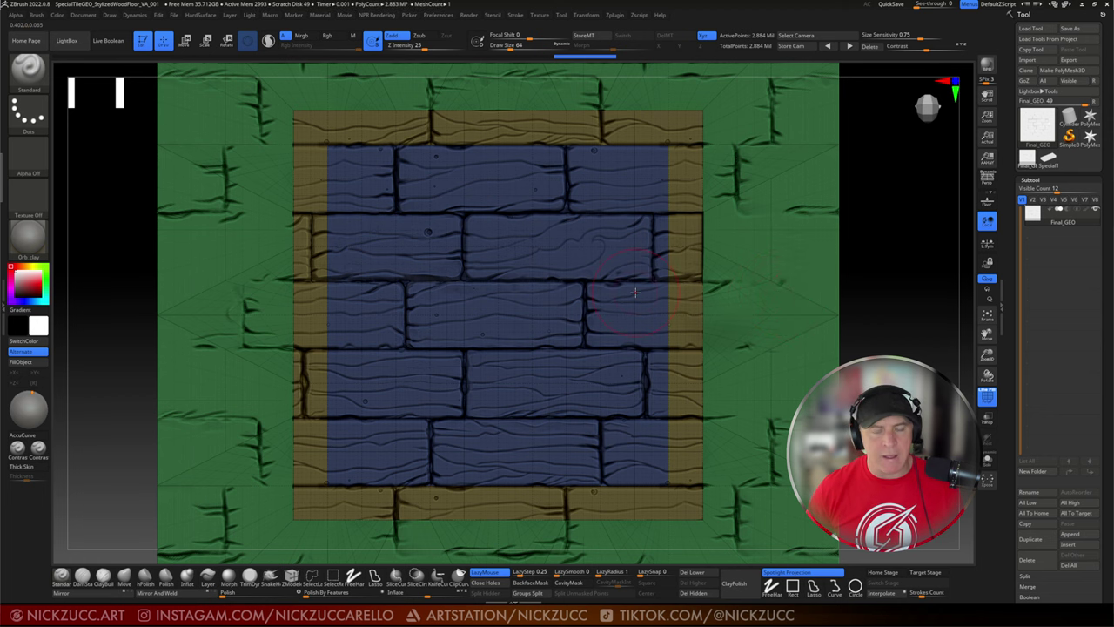
Step: Dock the Brush palette in the side tray and set the Standard brush's curve WrapMode to 2
double_click(3, 305)
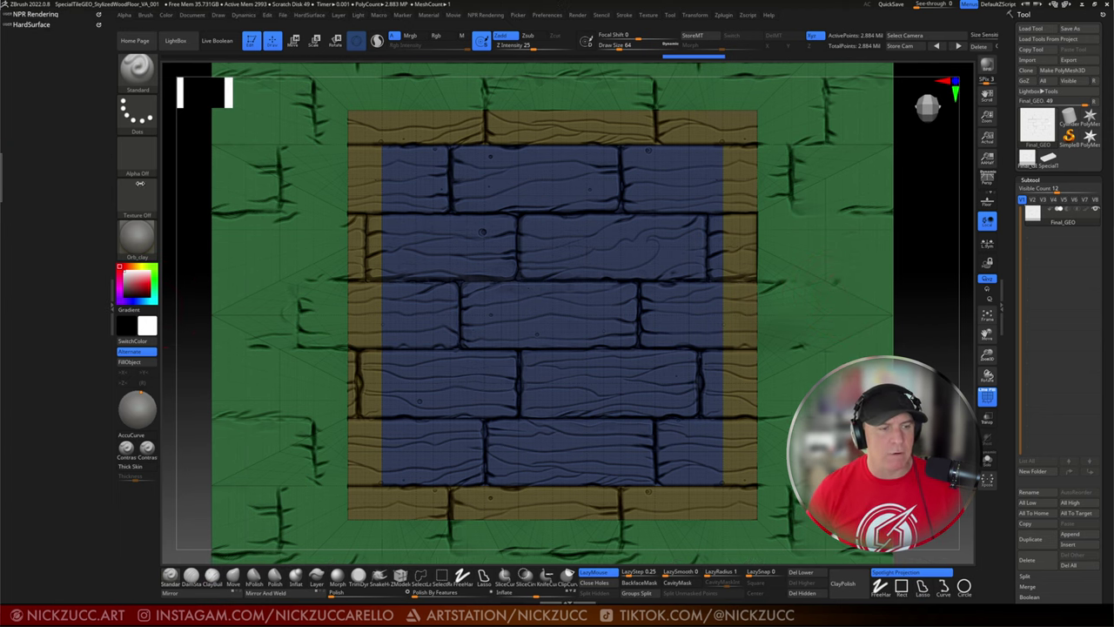
left_click(145, 15)
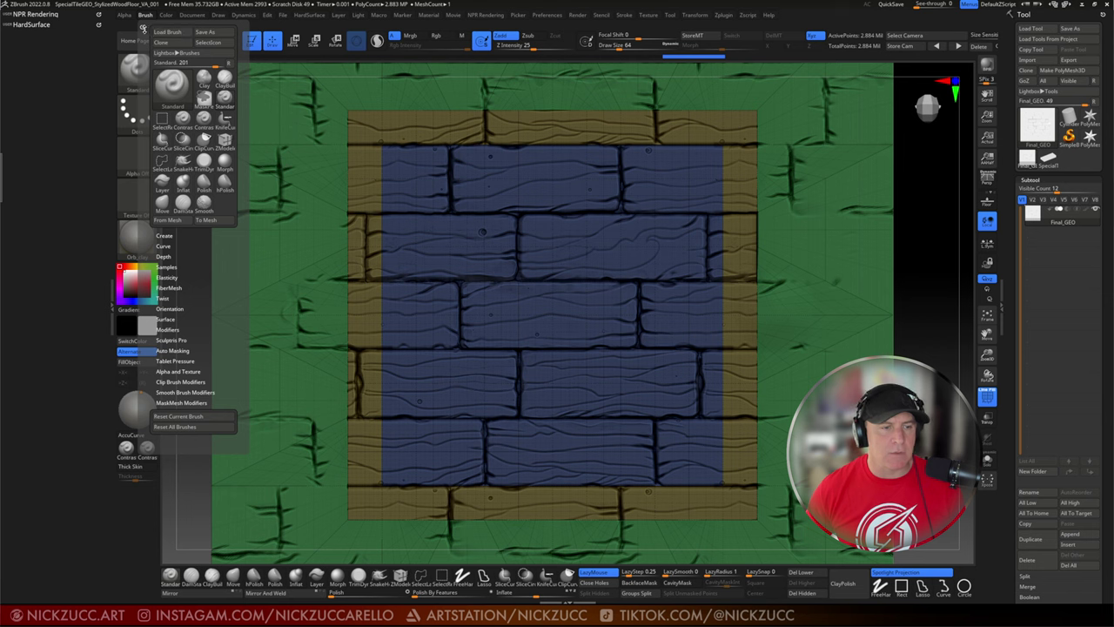
left_click(144, 27)
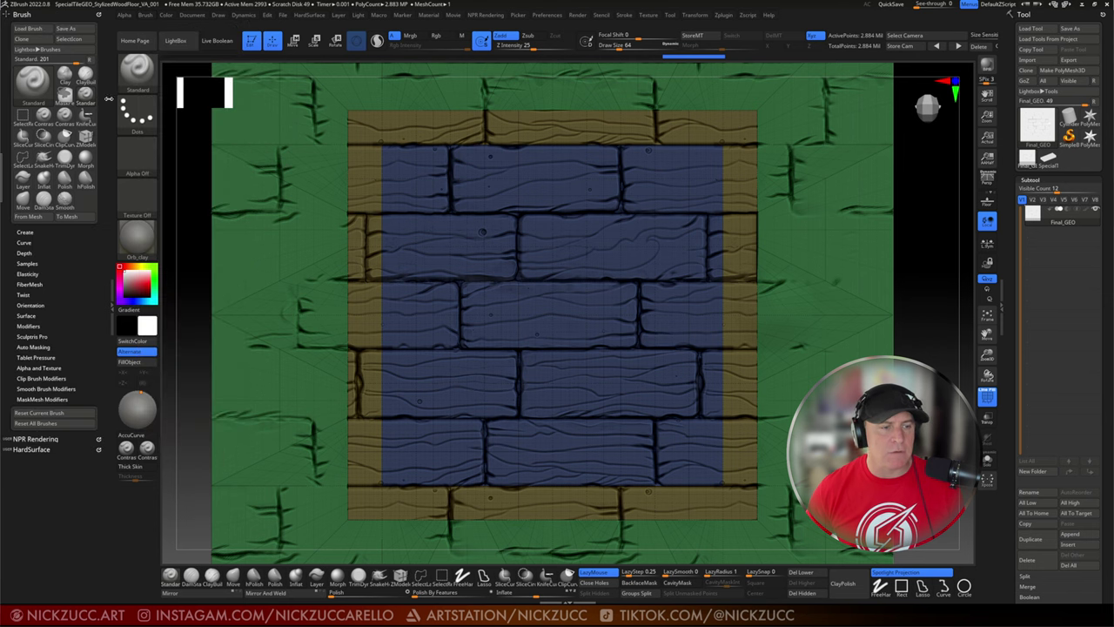
left_click(26, 242)
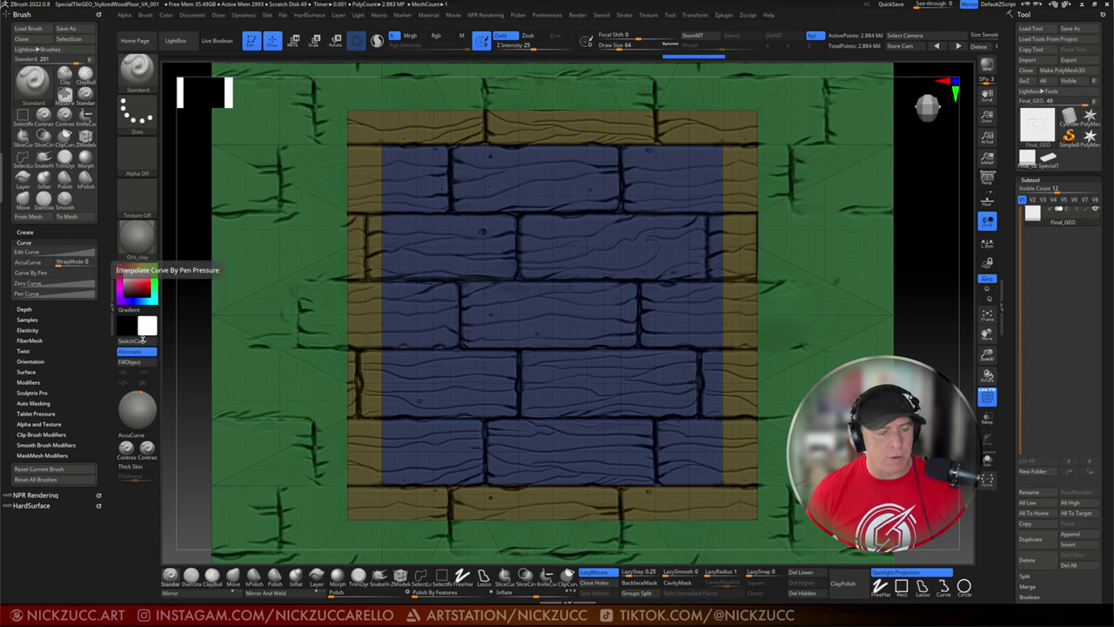
left_click_drag(61, 266, 72, 264)
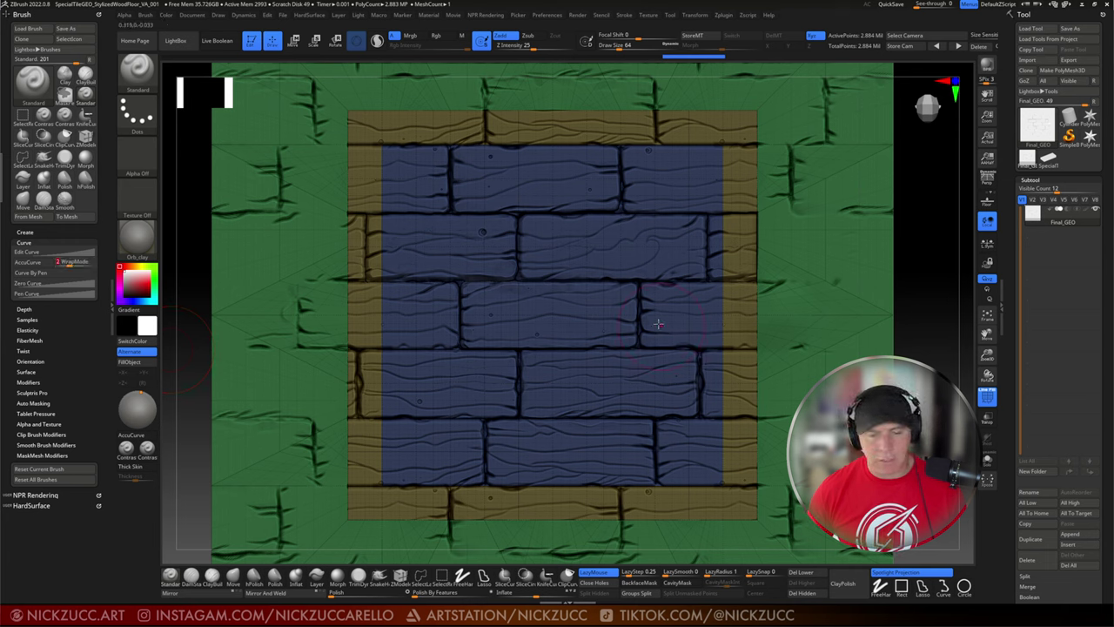
Step: Reduce the draw size to about 35, try a wrapping stroke on a plank in the tile's middle row, and undo it
key("s")
left_click_drag(670, 316, 651, 318)
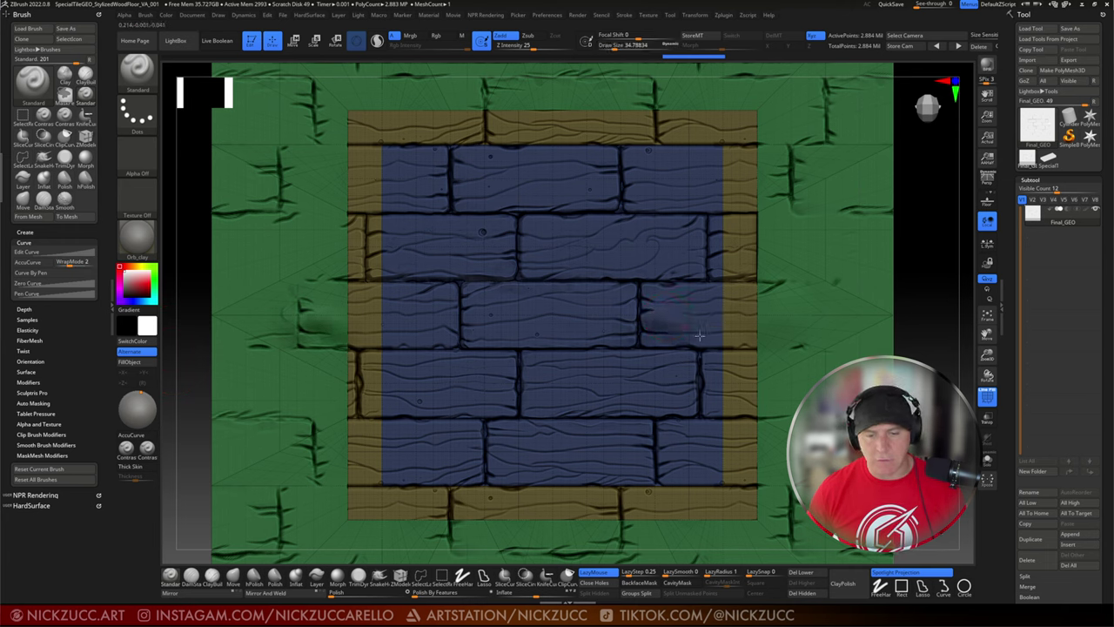
key("ctrl+z")
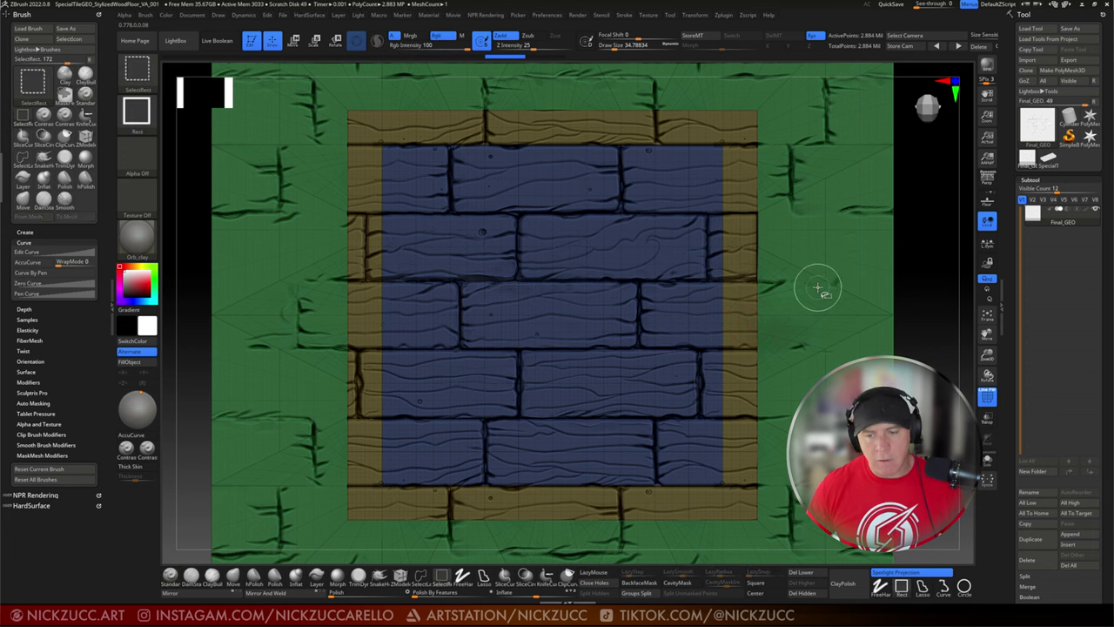
Step: Isolate the outer green polygroup, invert the visibility to leave only the wood tile and its border, and turn off PolyFrame
left_click(817, 281, "ctrl+shift")
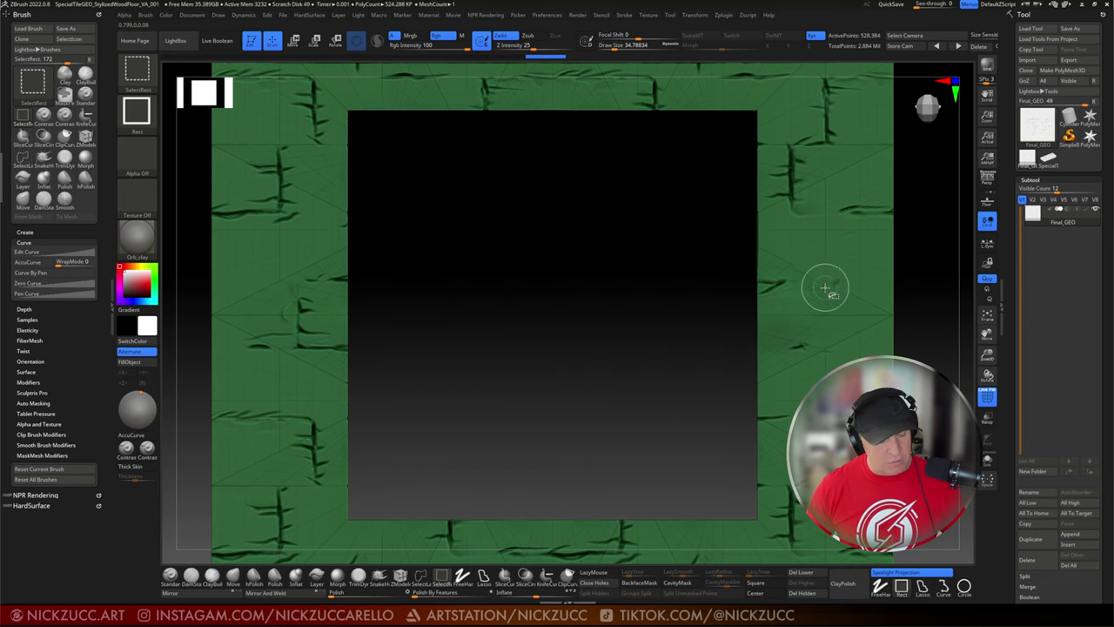
left_click(818, 289, "ctrl+shift")
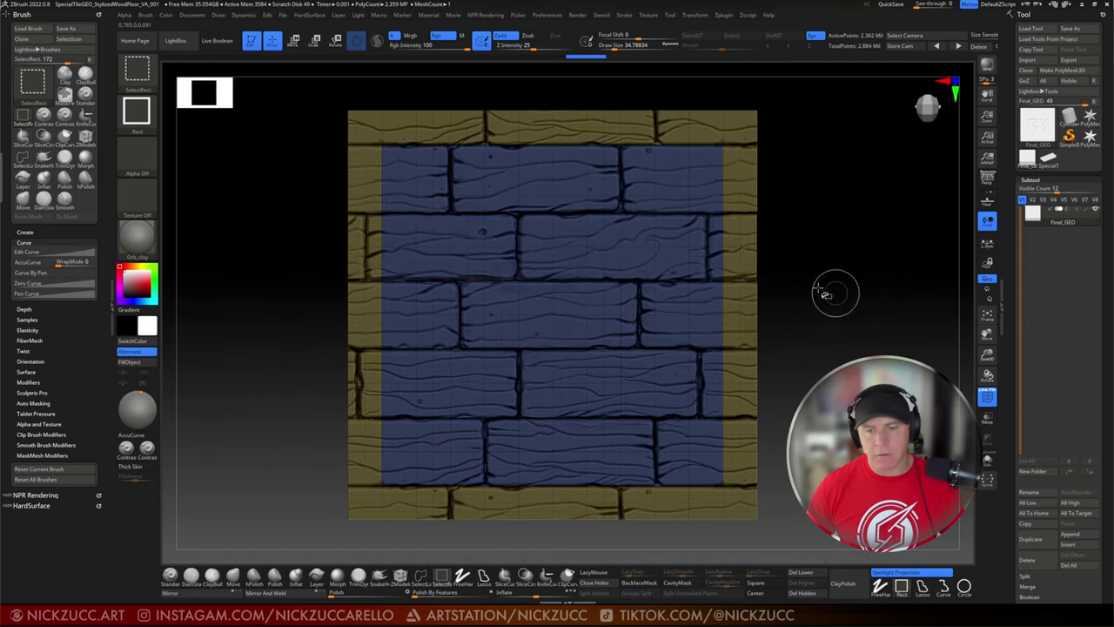
left_click(987, 396)
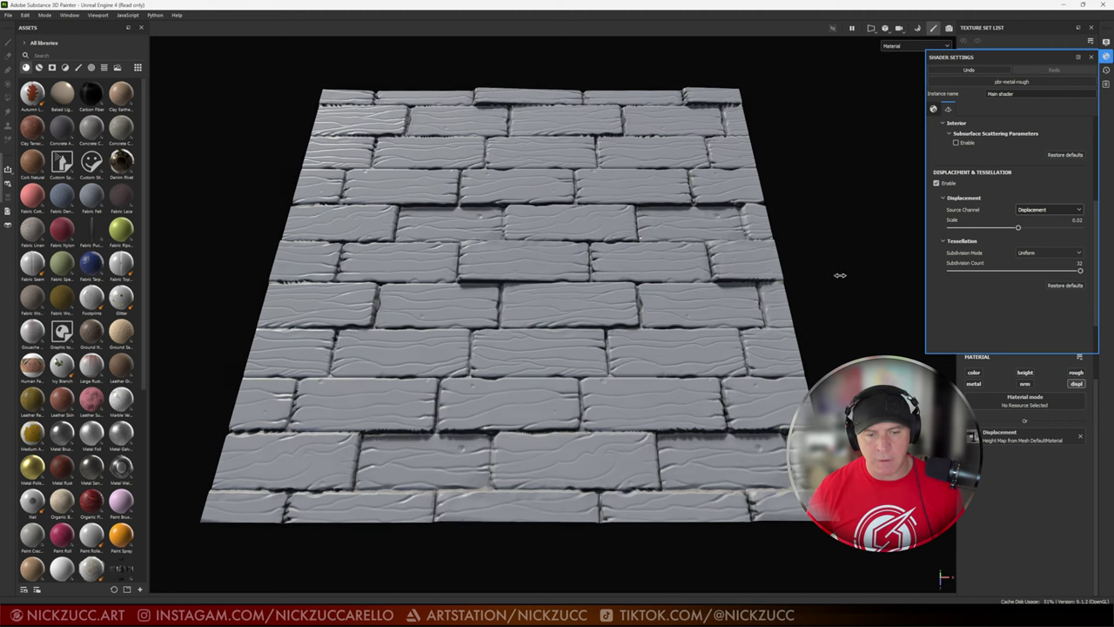
Step: In Substance 3D Painter, close the shader settings and open the recent project StylizedWood_Tiling_Texture_VA_001, discarding the current project's changes
left_click(1091, 56)
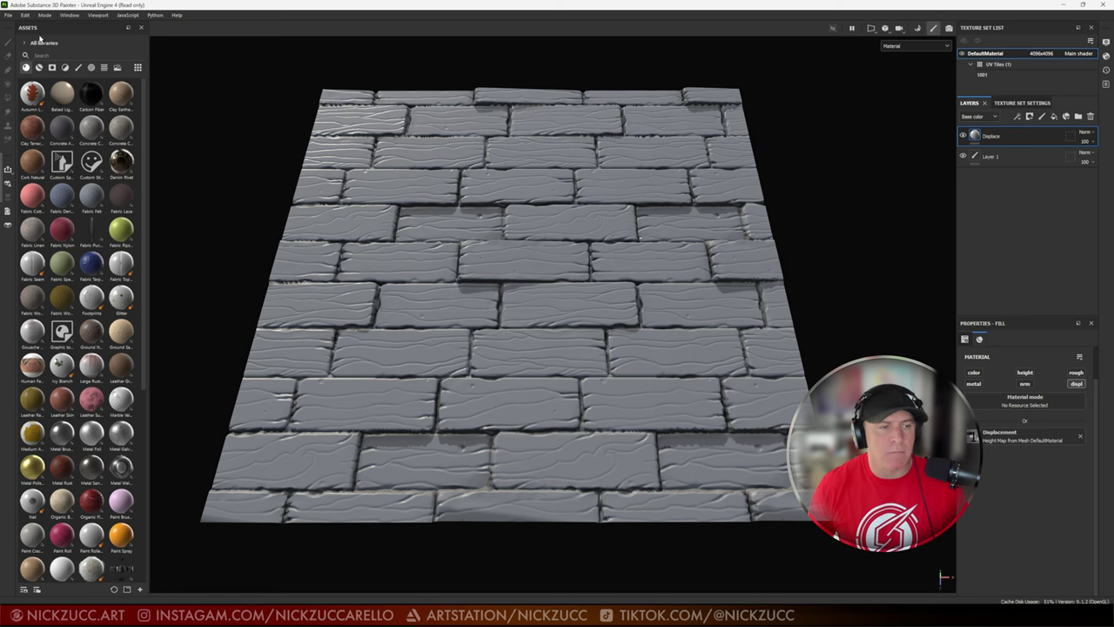
left_click(8, 15)
mouse_move(54, 45)
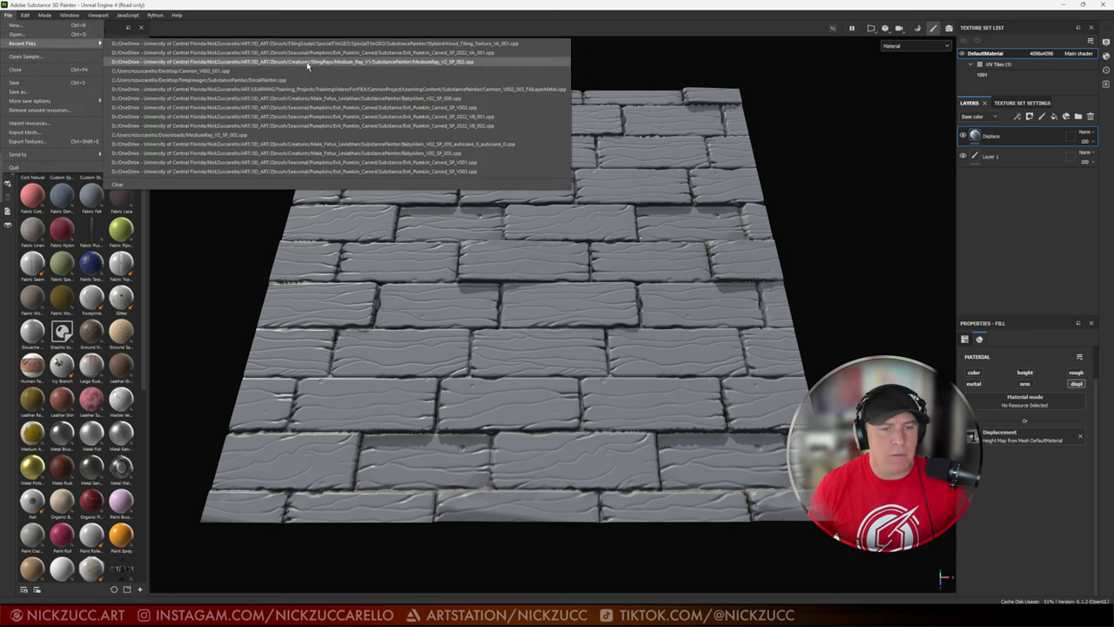
left_click(336, 46)
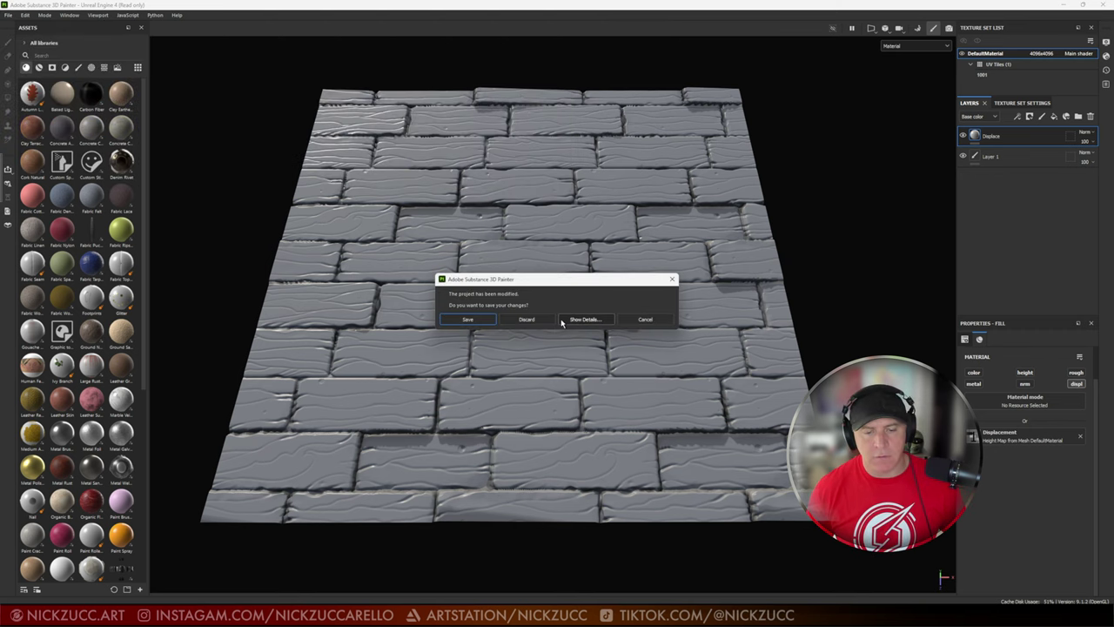
left_click(526, 318)
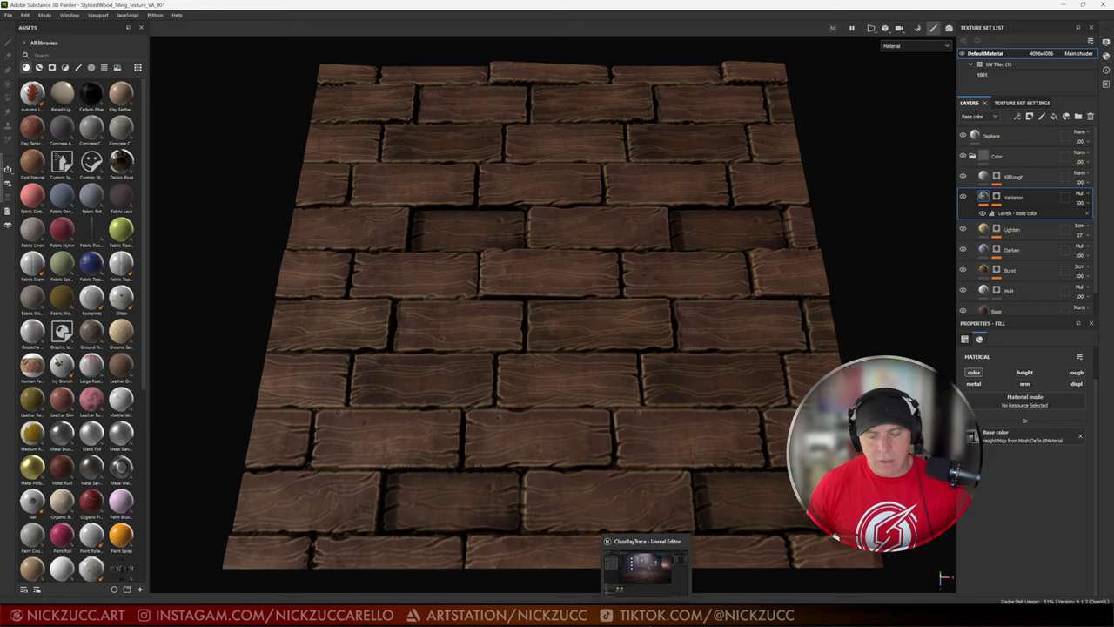
Step: Switch to the Unreal Editor and examine the wood plank floor in the SimpleStone level
left_click(645, 617)
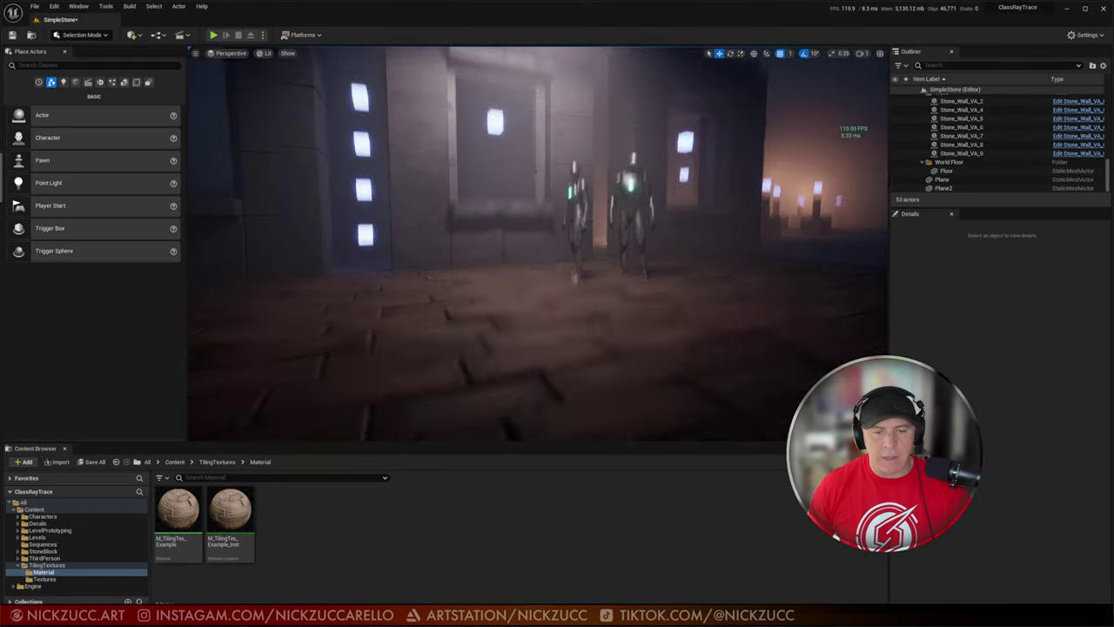
right_click_drag(642, 341, 696, 353)
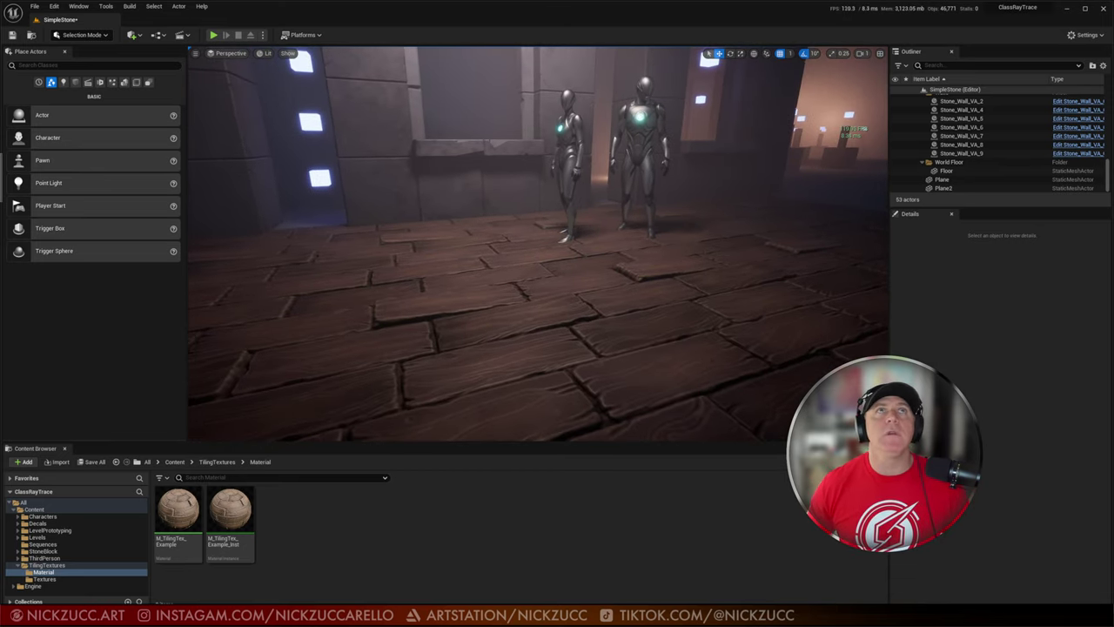
Step: Bring up the browser with the video "Unreal Engine 5 - Parallax Occlusion Mapping Tutorial" for reference, and return to the Unreal Editor
left_click_drag(487, 0, 693, 35)
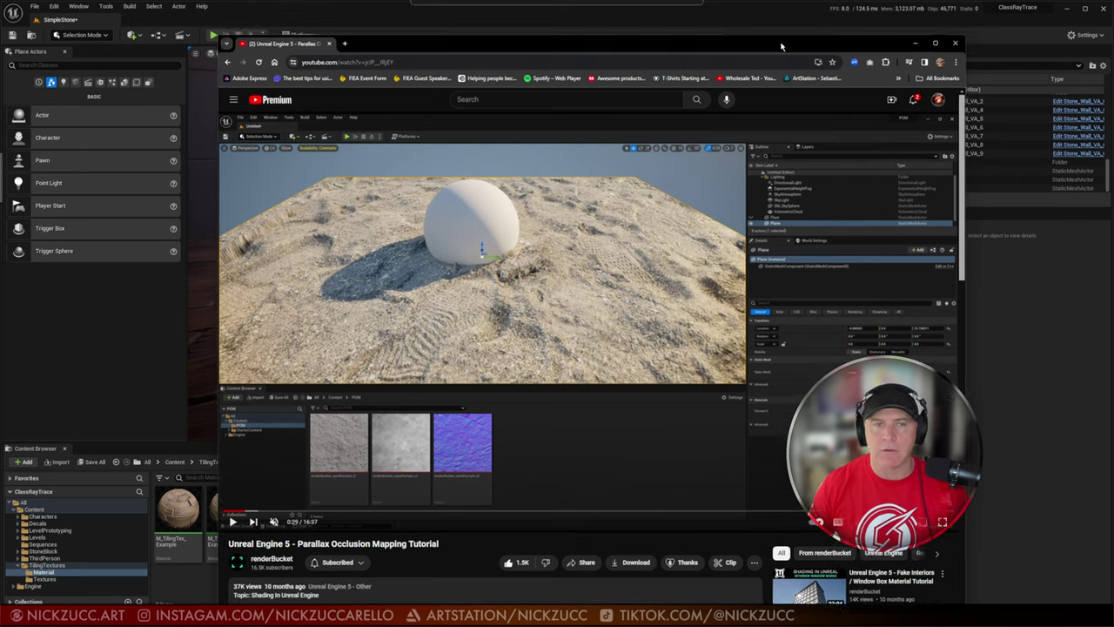
left_click_drag(787, 32, 793, 44)
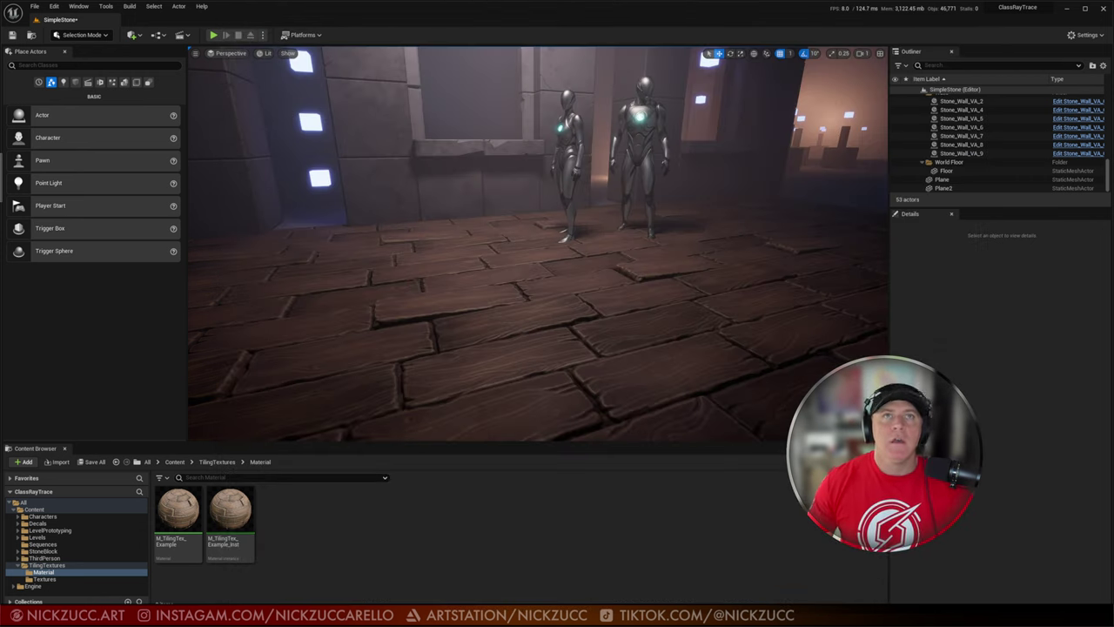
Step: Open the M_TilingTex_Example material for editing and enlarge its window to cover most of the screen
left_click(177, 512)
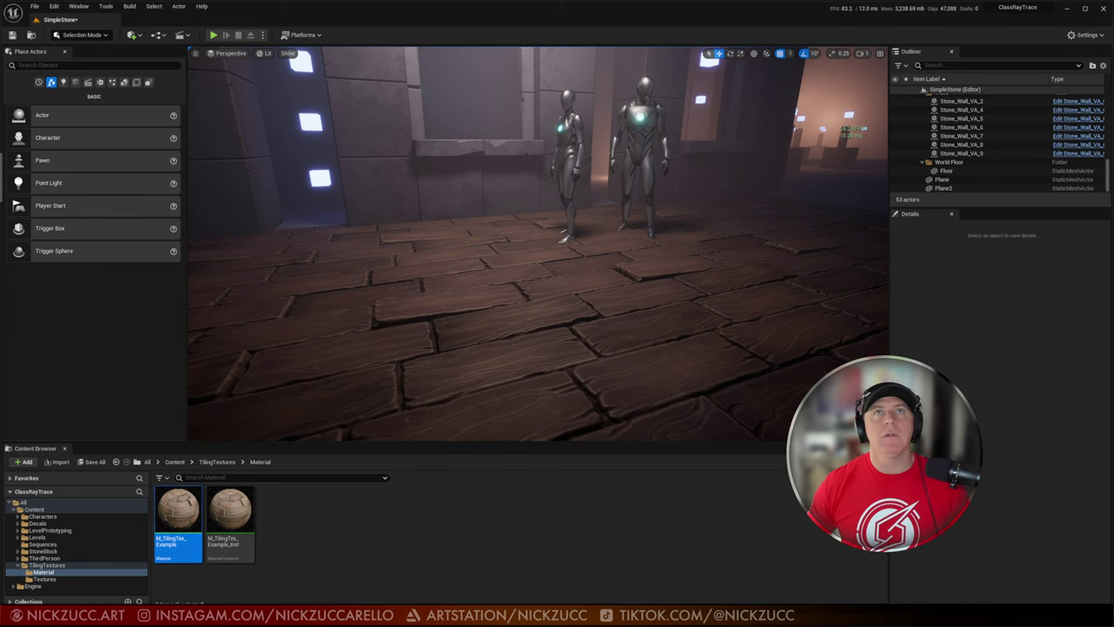
left_click_drag(0, 82, 550, 109)
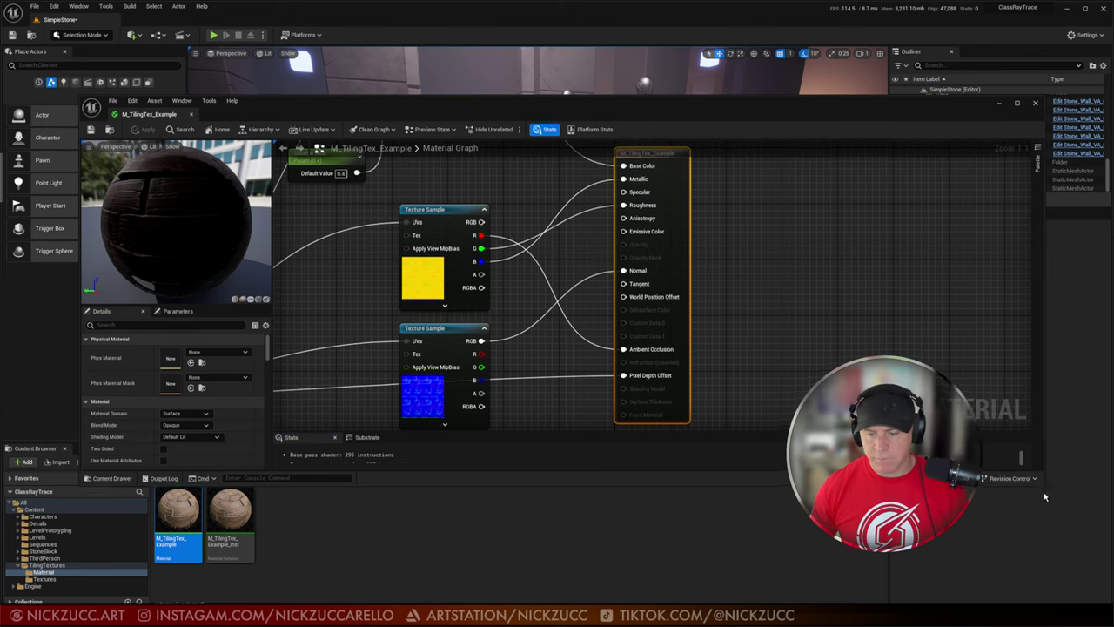
left_click_drag(547, 106, 552, 25)
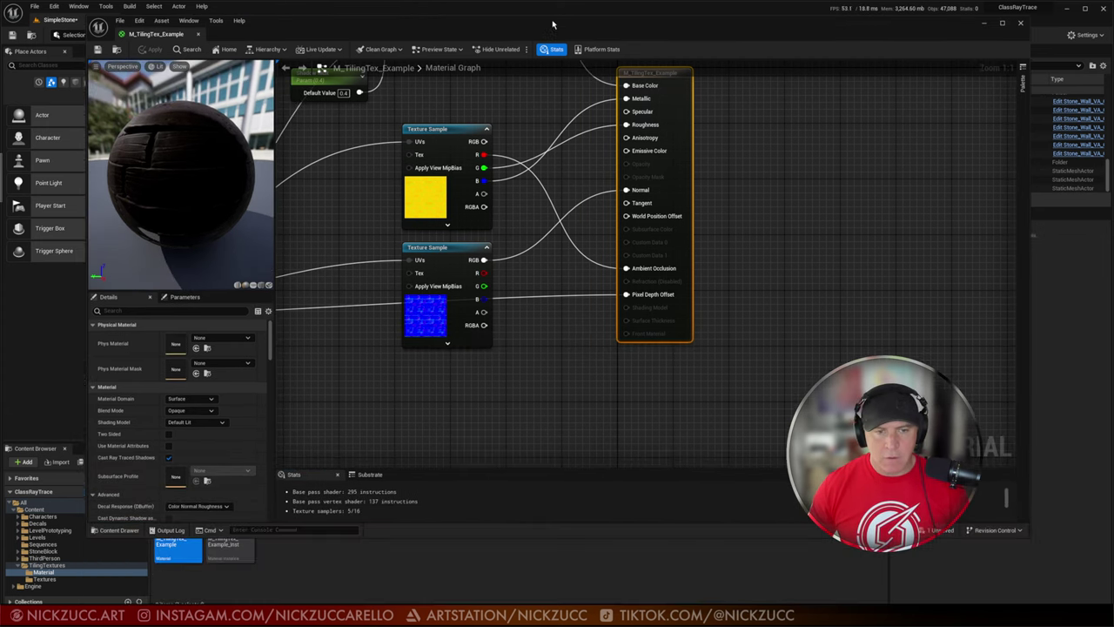
left_click_drag(1029, 537, 1102, 602)
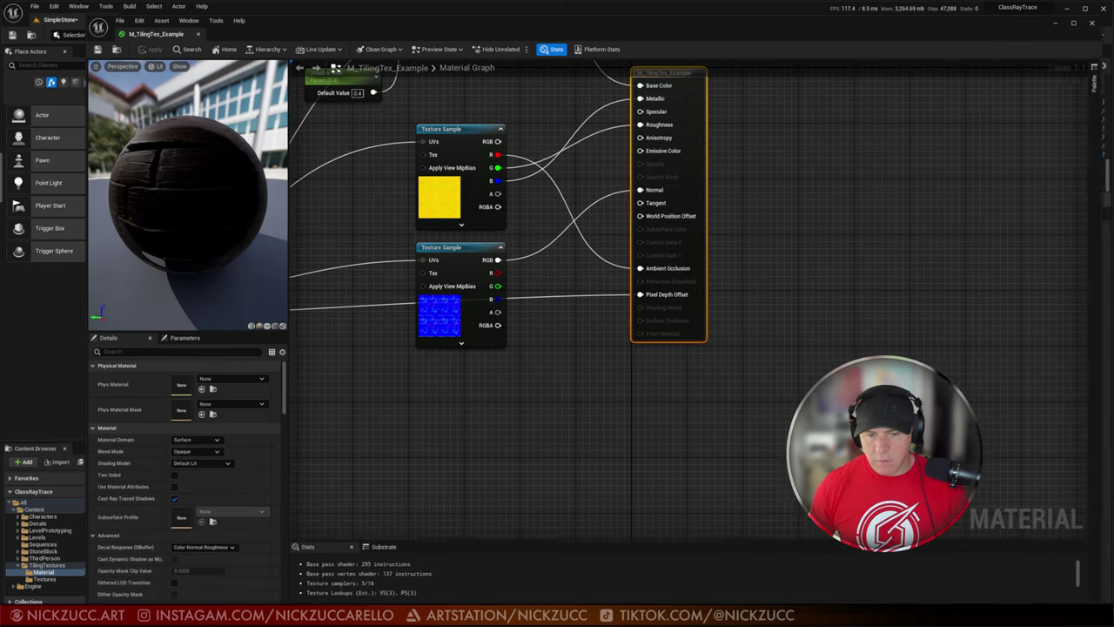
Step: Examine the material graph, focusing on the ParallaxOcclusionMapping node and the parameters feeding its inputs
scroll(355, 324, "down", 2)
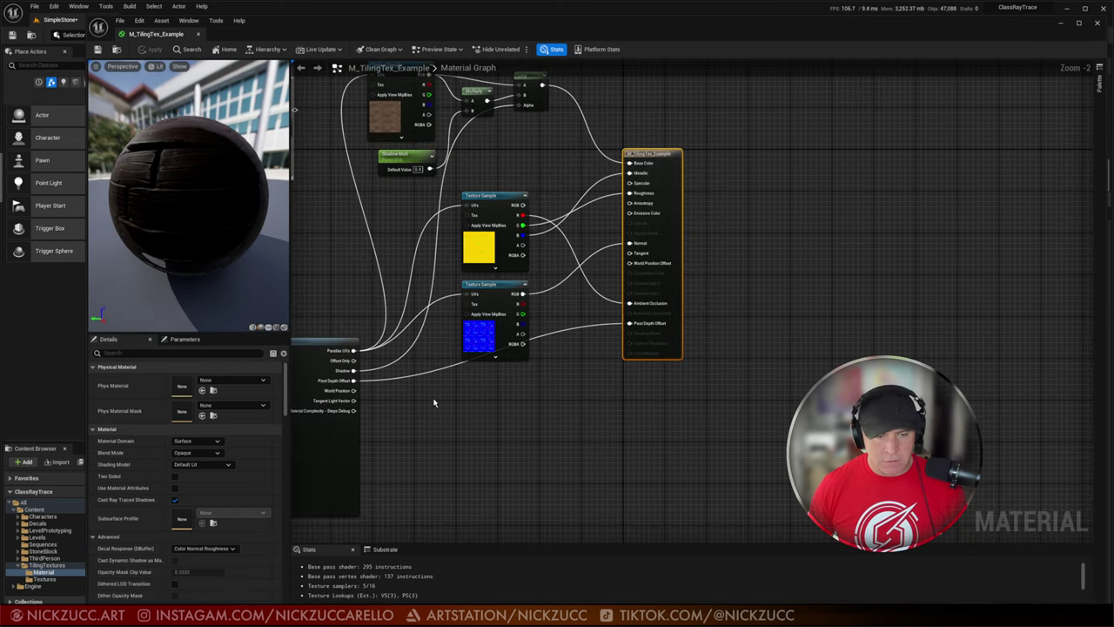
scroll(507, 424, "up", 2)
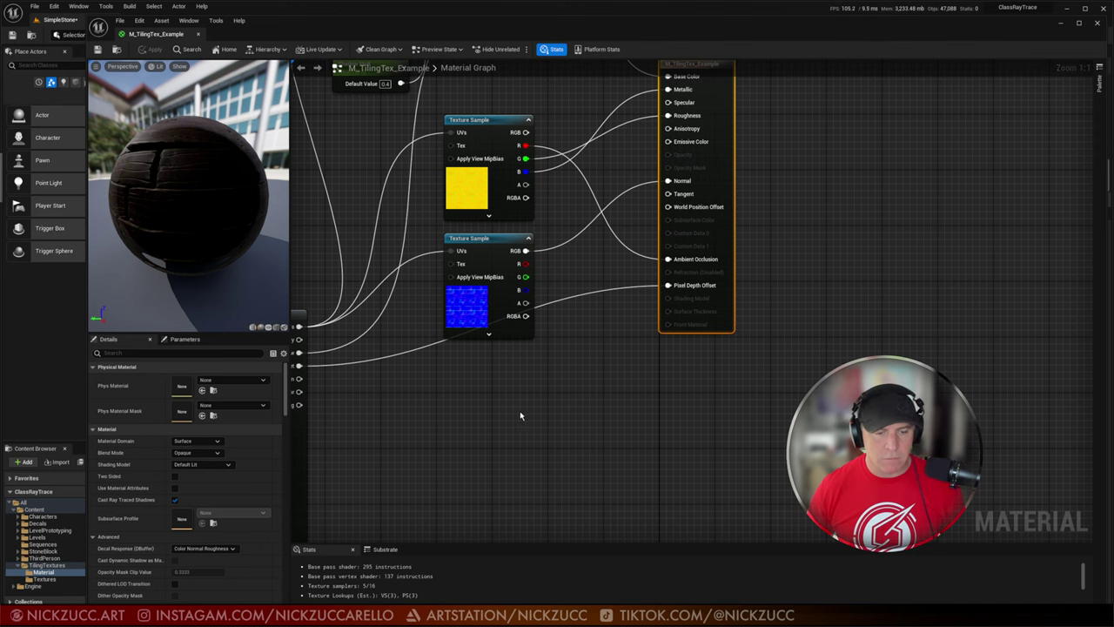
scroll(521, 416, "down", 5)
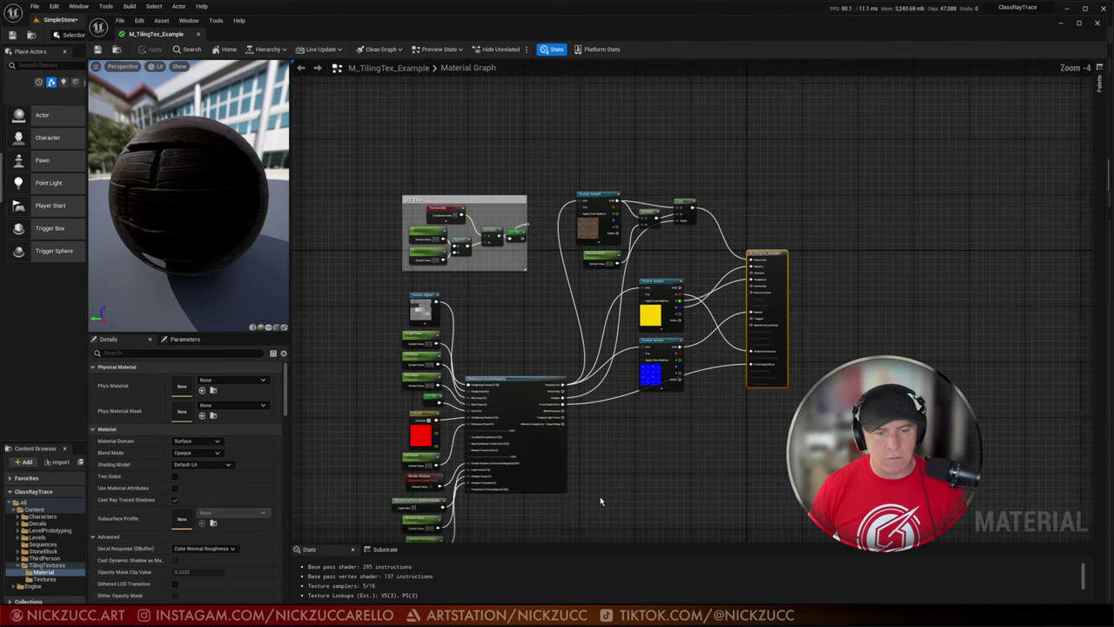
right_click_drag(609, 479, 633, 385)
scroll(634, 386, "up", 3)
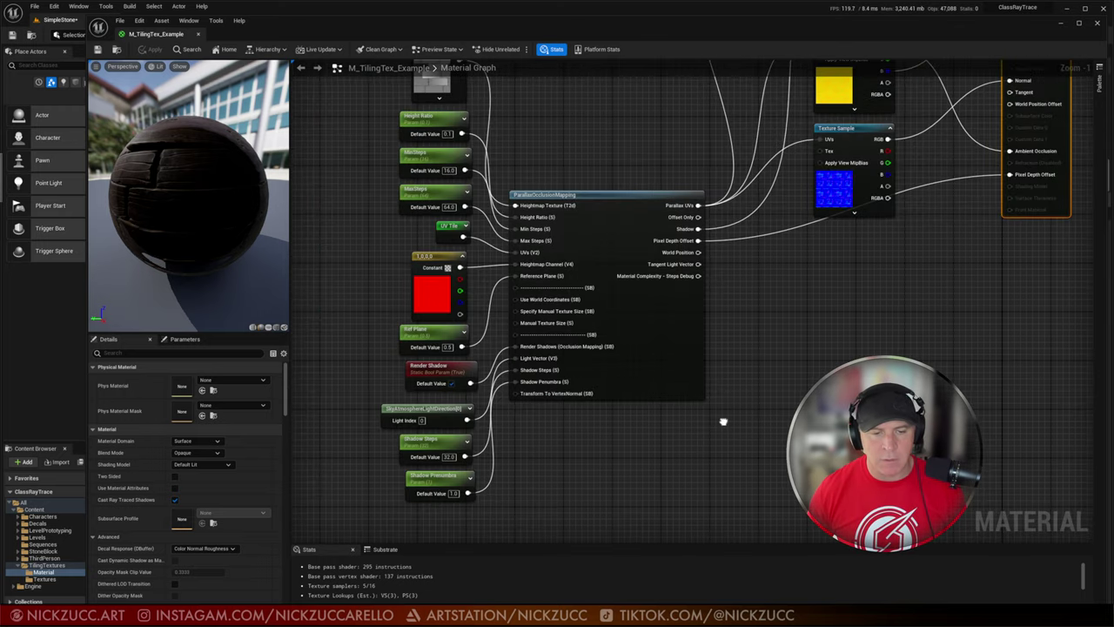
right_click_drag(724, 421, 740, 449)
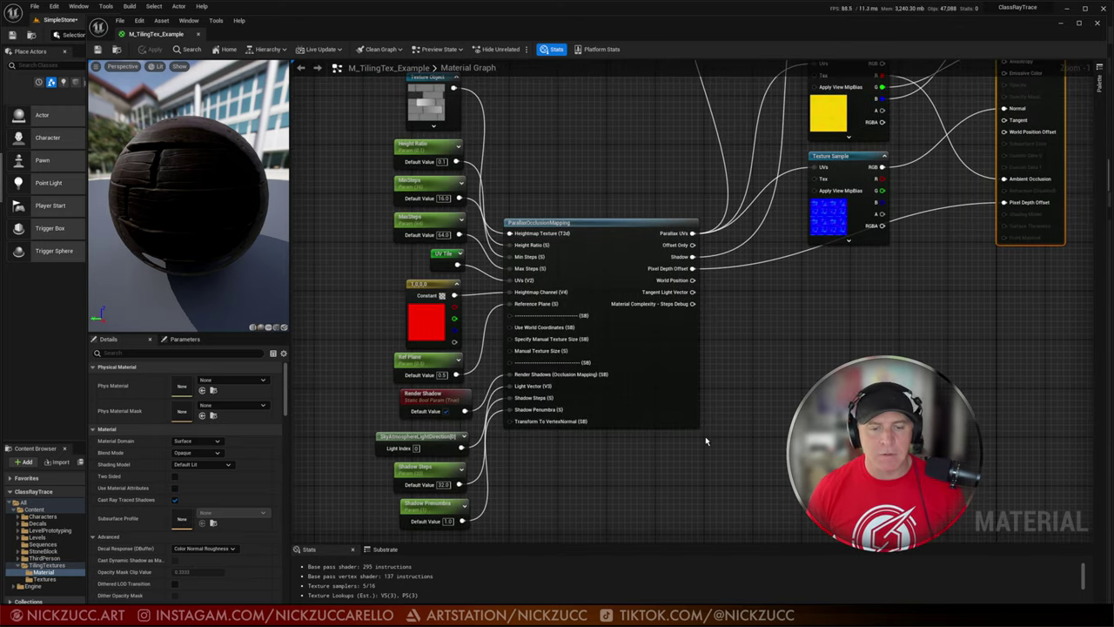
right_click(765, 397)
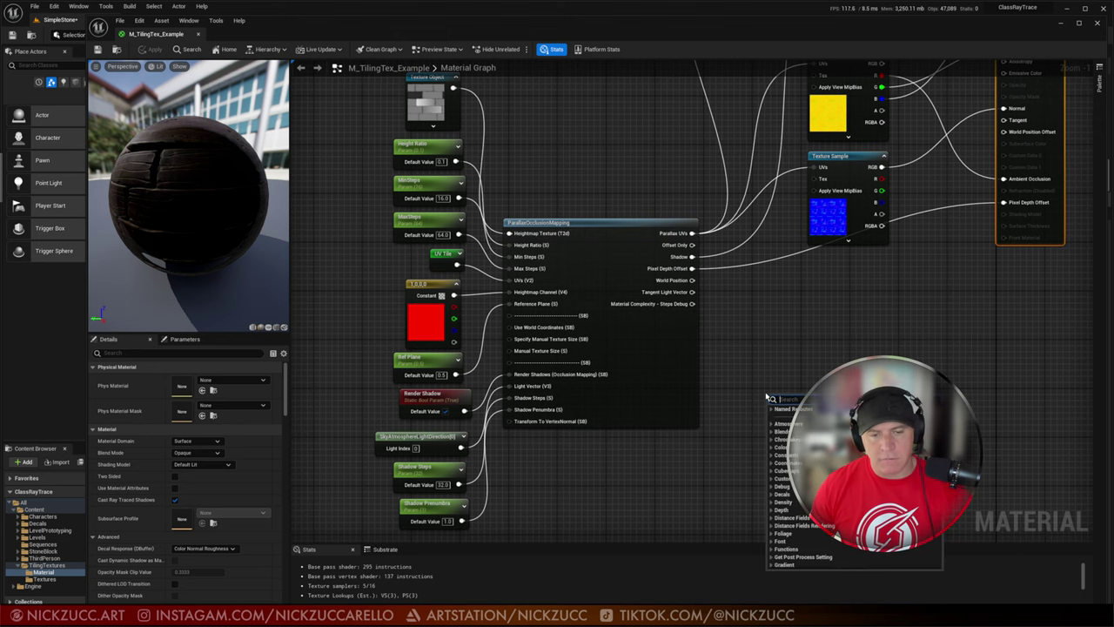
left_click(758, 345)
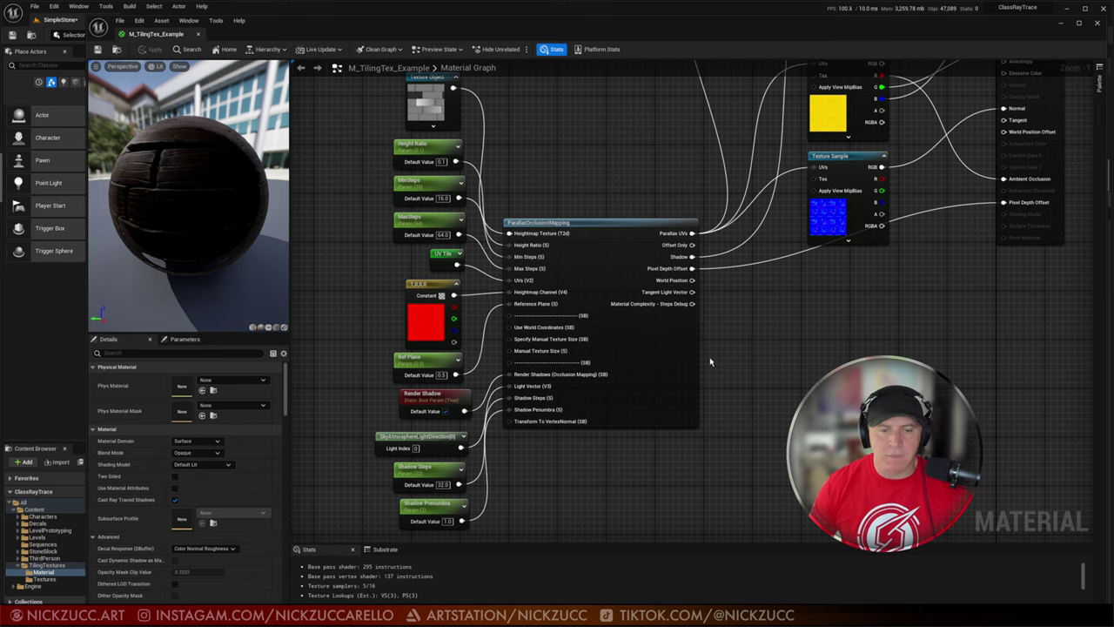
right_click_drag(770, 354, 809, 389)
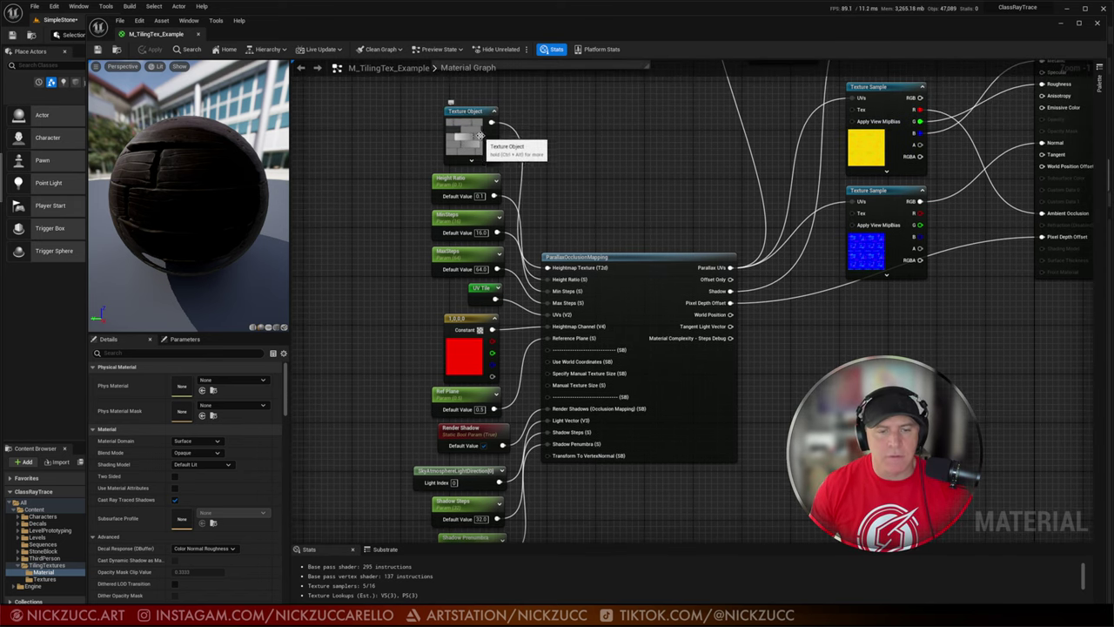
right_click(348, 209)
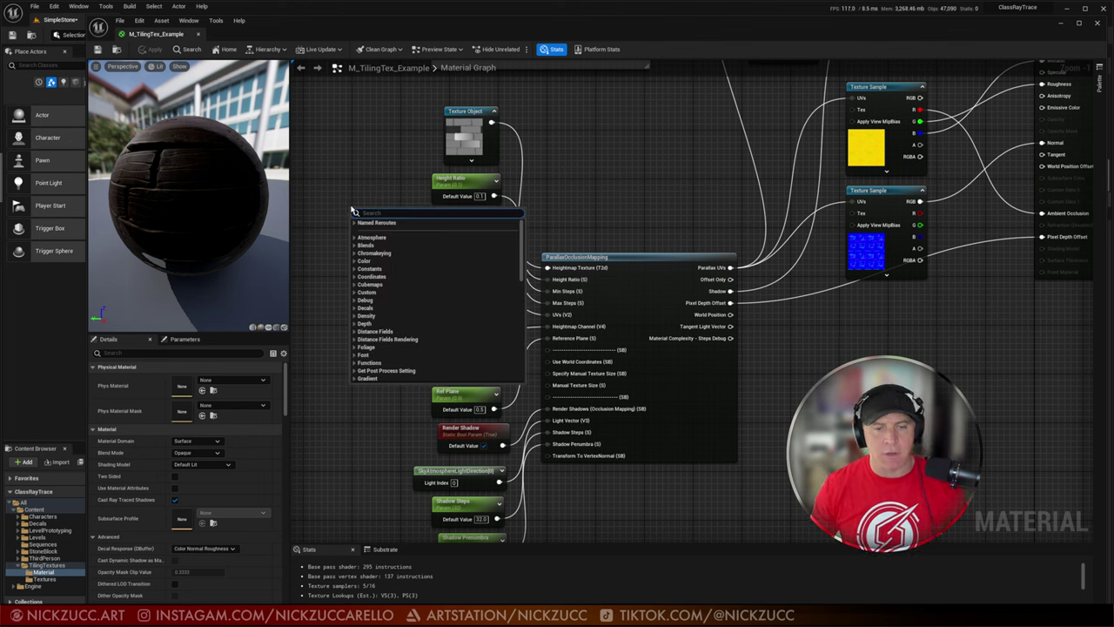
left_click(367, 179)
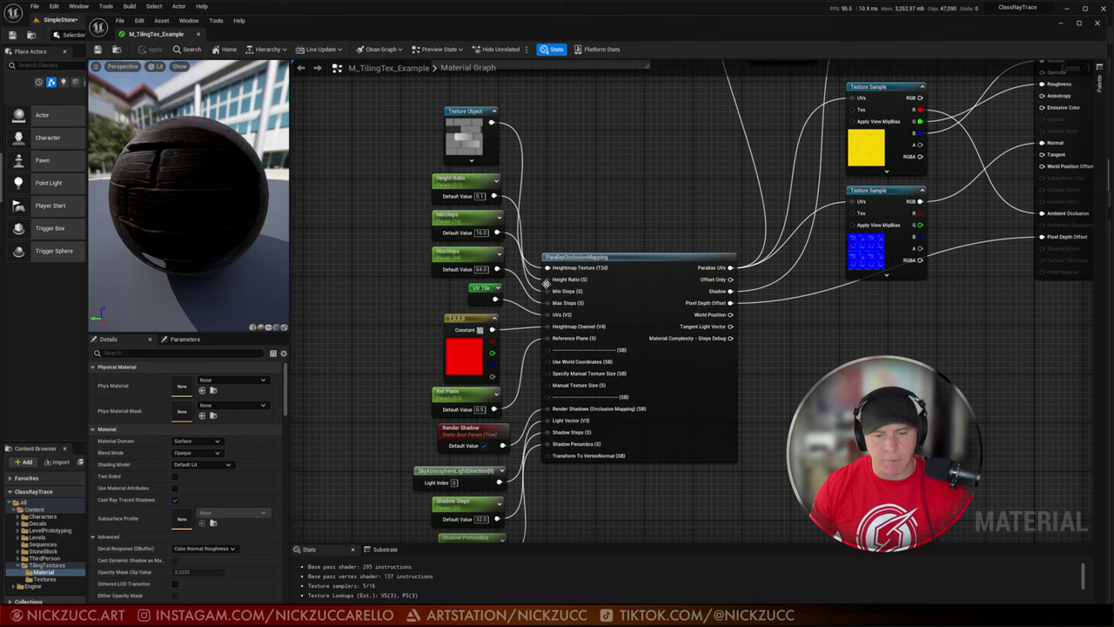
Step: Open the heightmap texture assigned to the Texture Object node, inspect it, and return to the M_TilingTex_Example graph
left_click(469, 144)
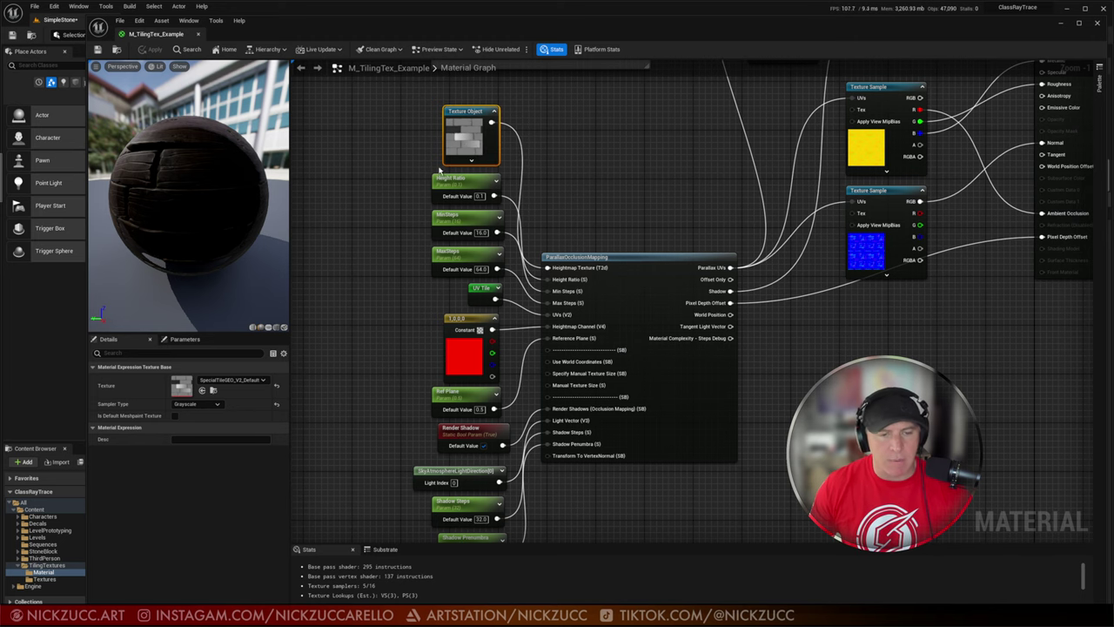
double_click(182, 386)
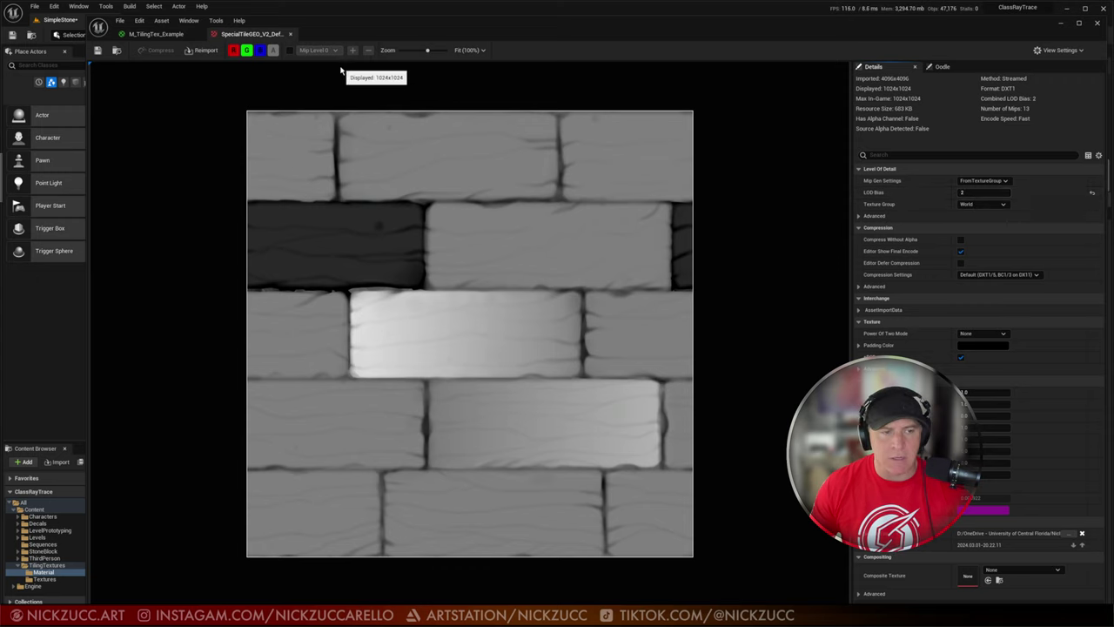
left_click_drag(862, 31, 874, 89)
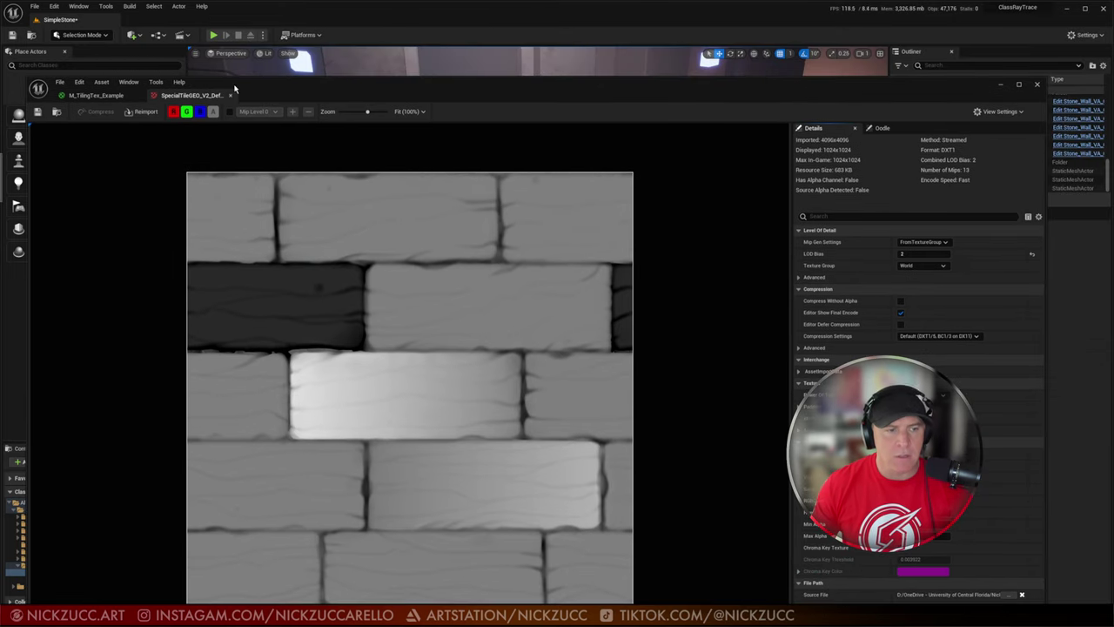
left_click(103, 95)
left_click_drag(271, 86, 298, 41)
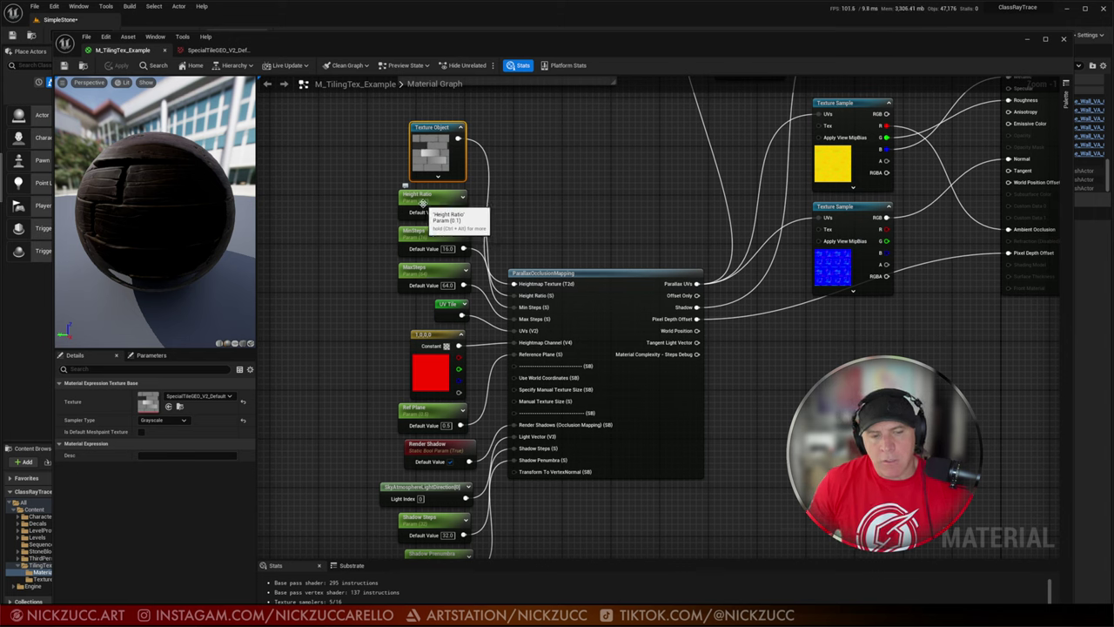
Step: Add a Constant node beside the Height Ratio parameter, bring up its Convert to Parameter option, and delete the constant
left_click(317, 224)
left_click(313, 223)
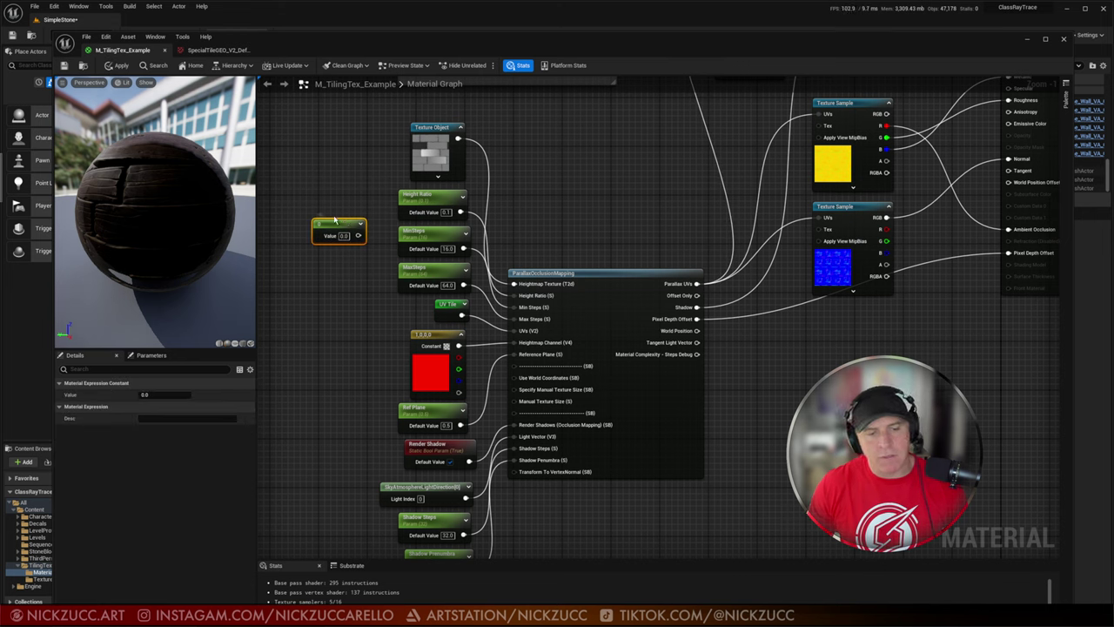
right_click(340, 226)
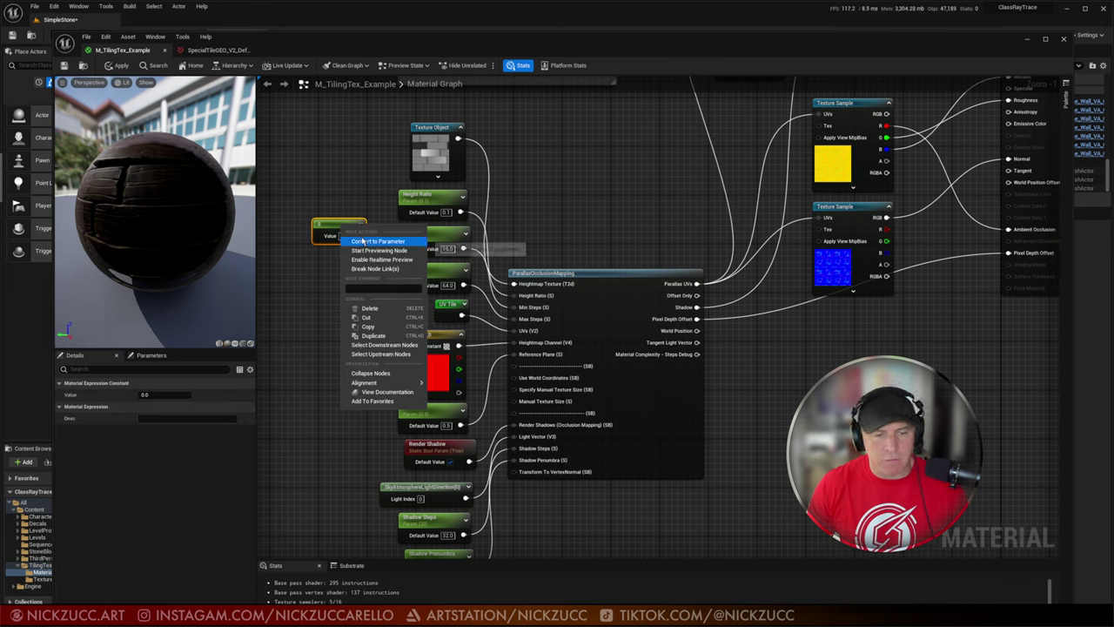
left_click(339, 227)
key("Delete")
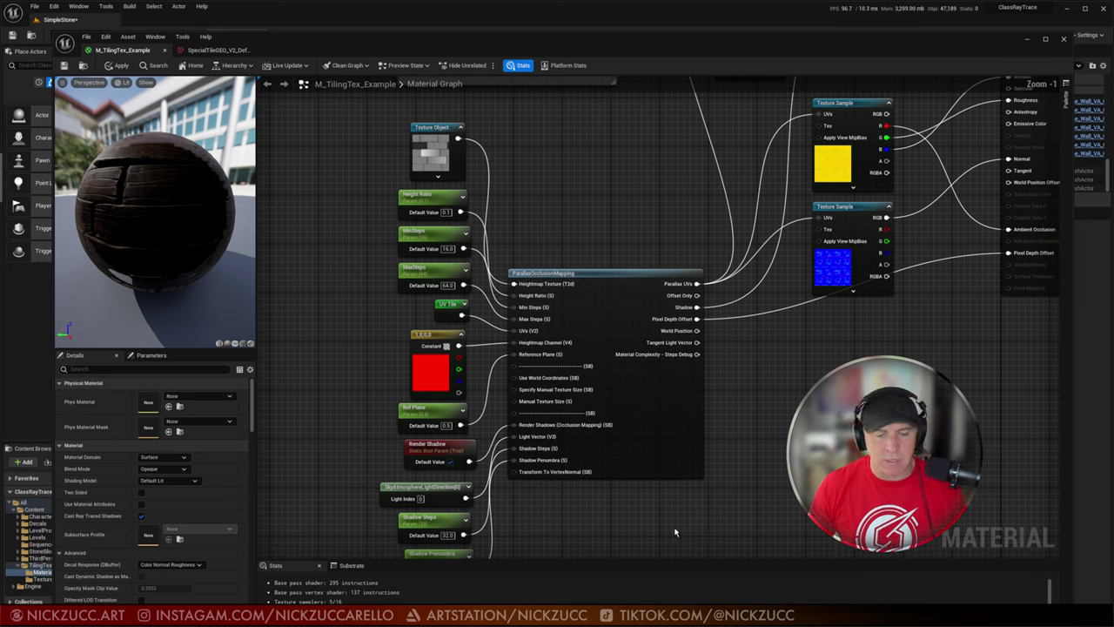
Step: Examine how the ParallaxOcclusionMapping outputs connect to the texture samples, shadow nodes and material output, and how the UV Tile group is built
right_click_drag(765, 514, 717, 467)
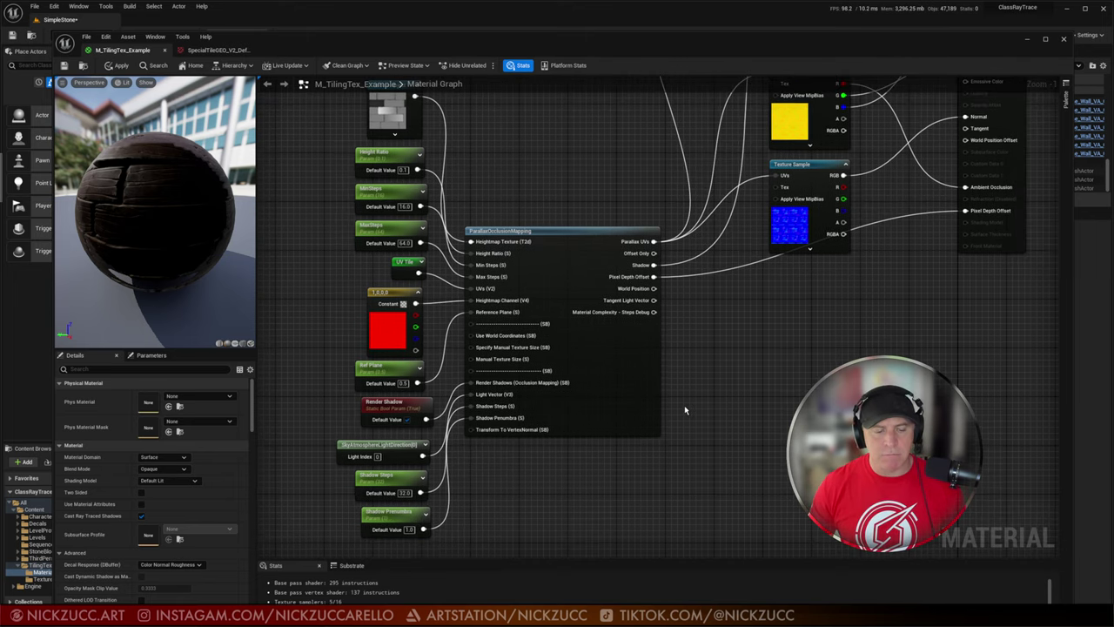
right_click_drag(708, 376, 613, 493)
right_click_drag(643, 446, 628, 444)
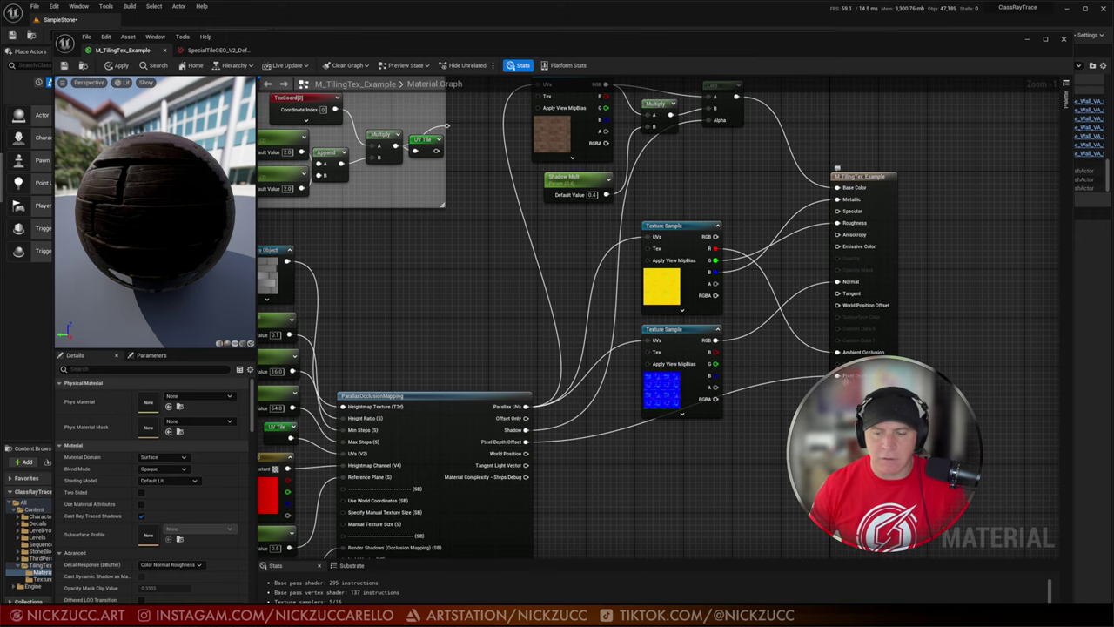
right_click_drag(583, 409, 579, 433)
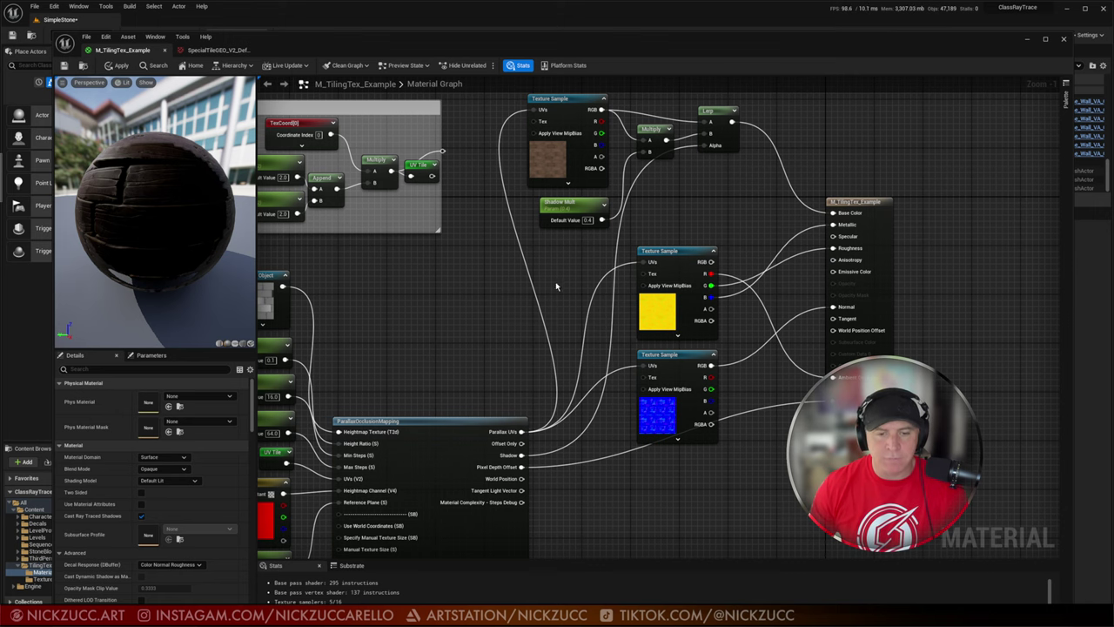
right_click_drag(557, 285, 566, 315)
right_click_drag(606, 265, 589, 262)
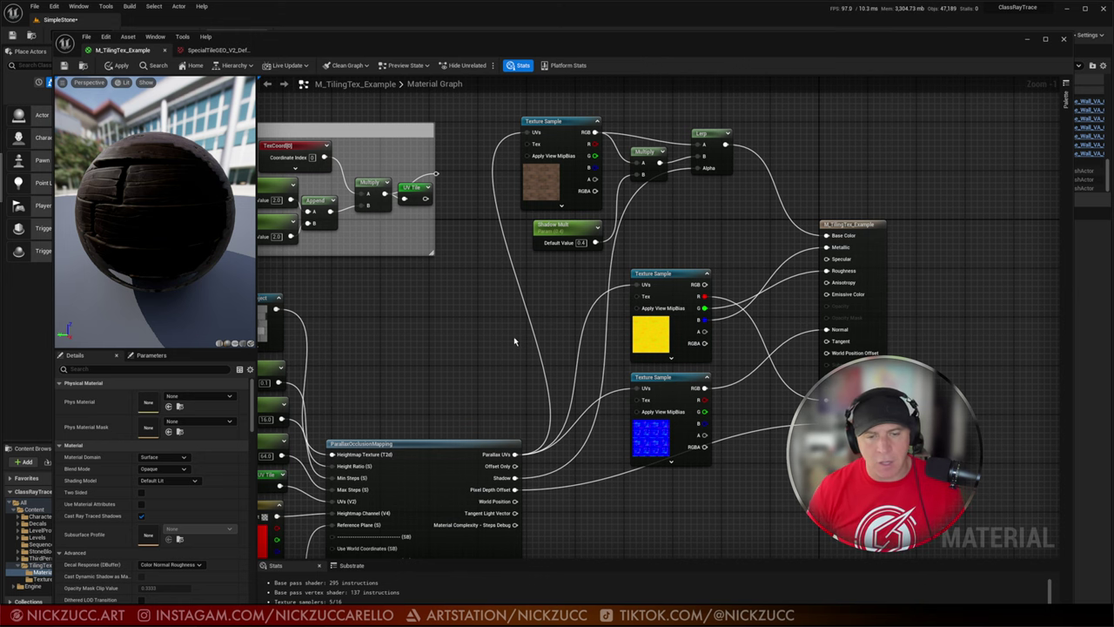
right_click_drag(514, 335, 642, 238)
right_click_drag(566, 267, 627, 295)
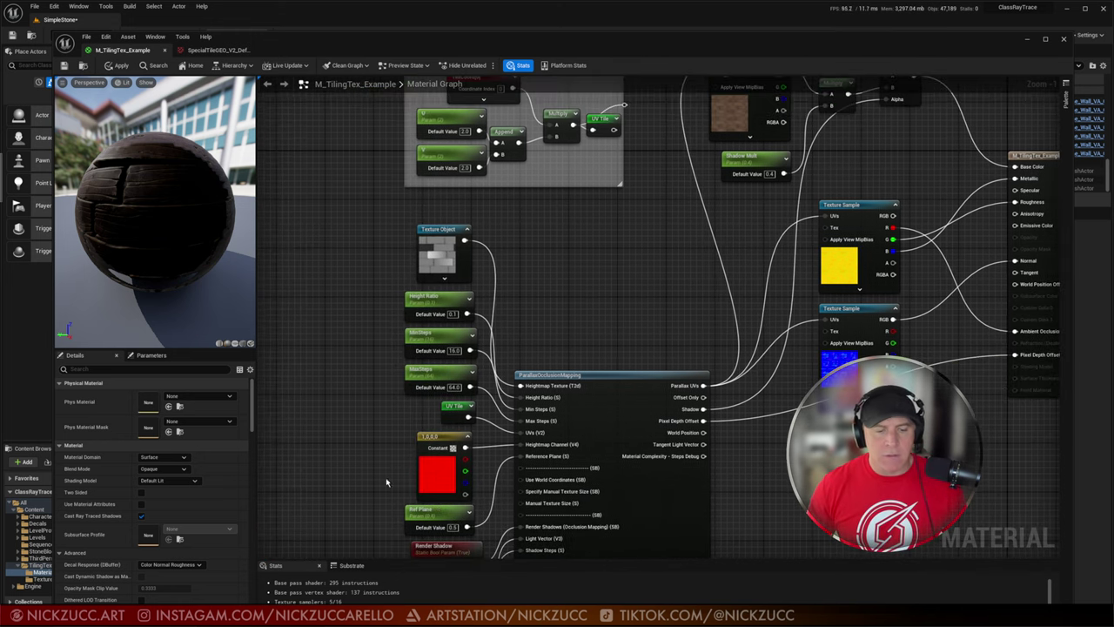
right_click_drag(556, 308, 530, 345)
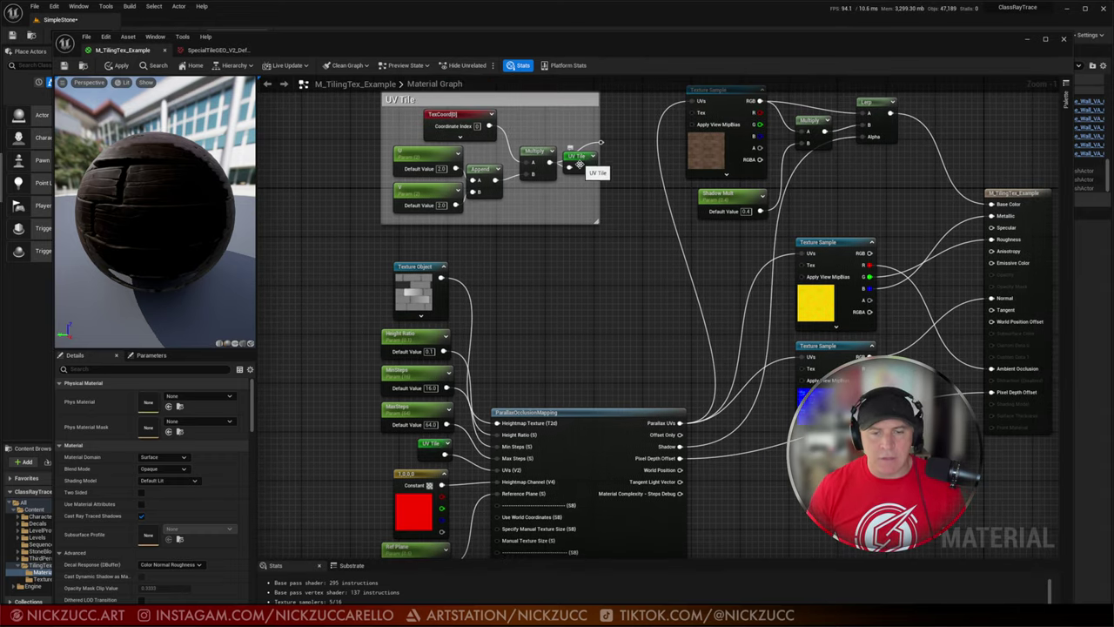
right_click_drag(615, 204, 594, 228)
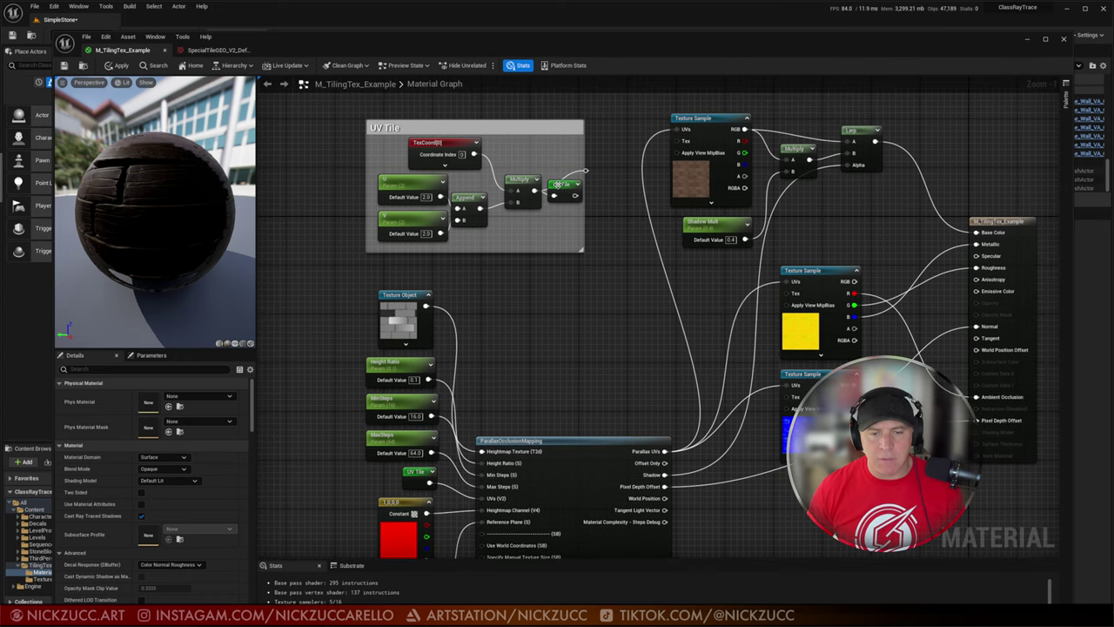
Step: Move the UV Tile named reroute below its comment box, try a reroute point on its incoming wire, and undo that point
left_click_drag(566, 183, 625, 299)
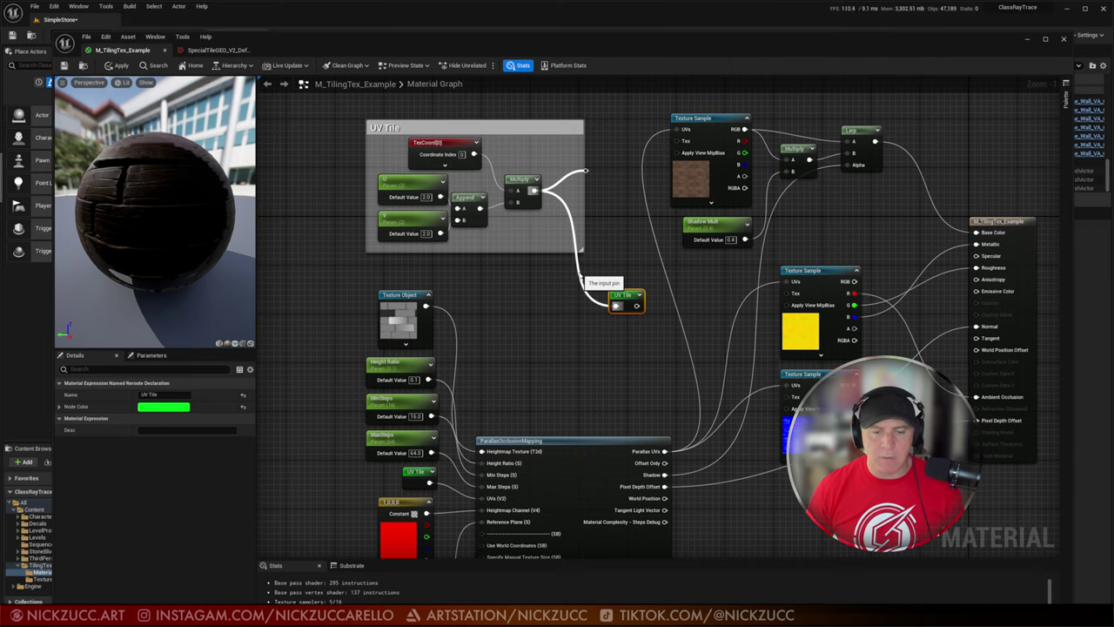
double_click(578, 270)
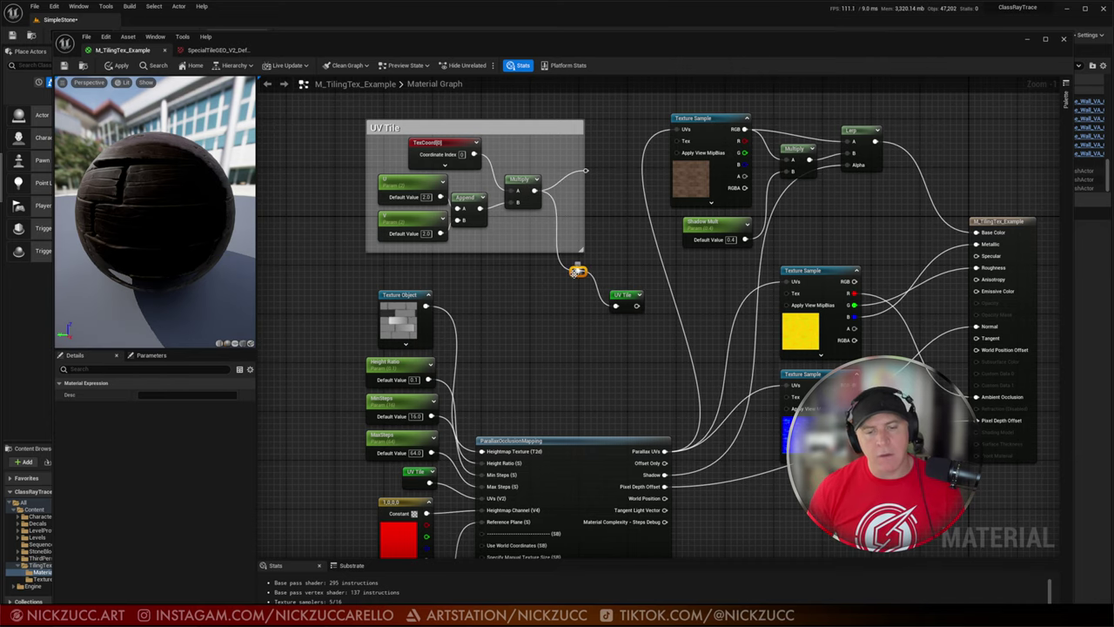
right_click(575, 272)
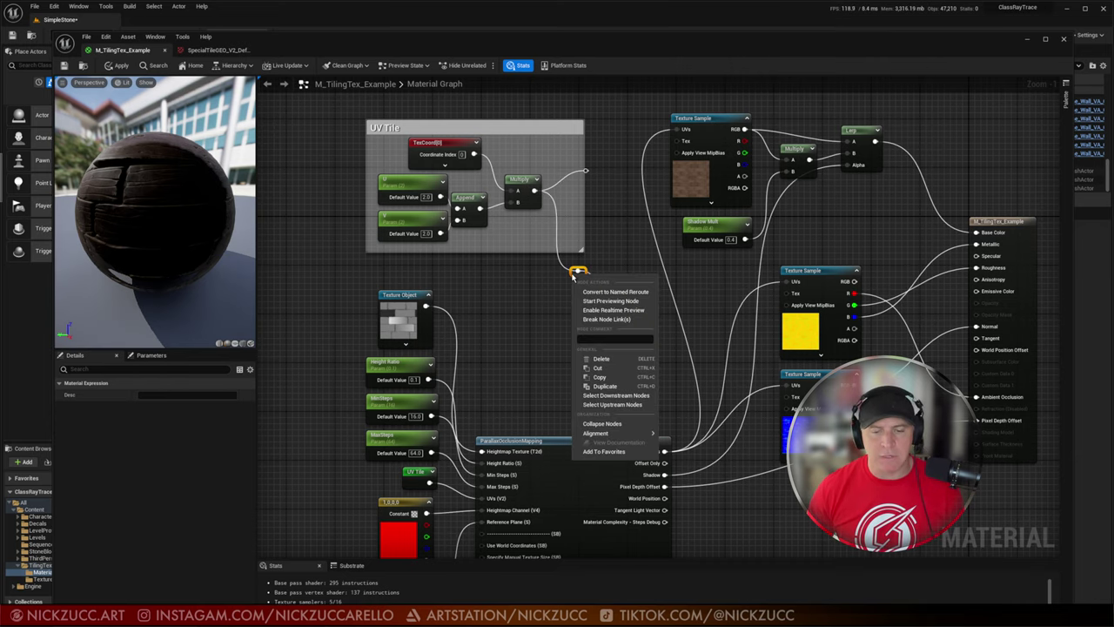
left_click(564, 295)
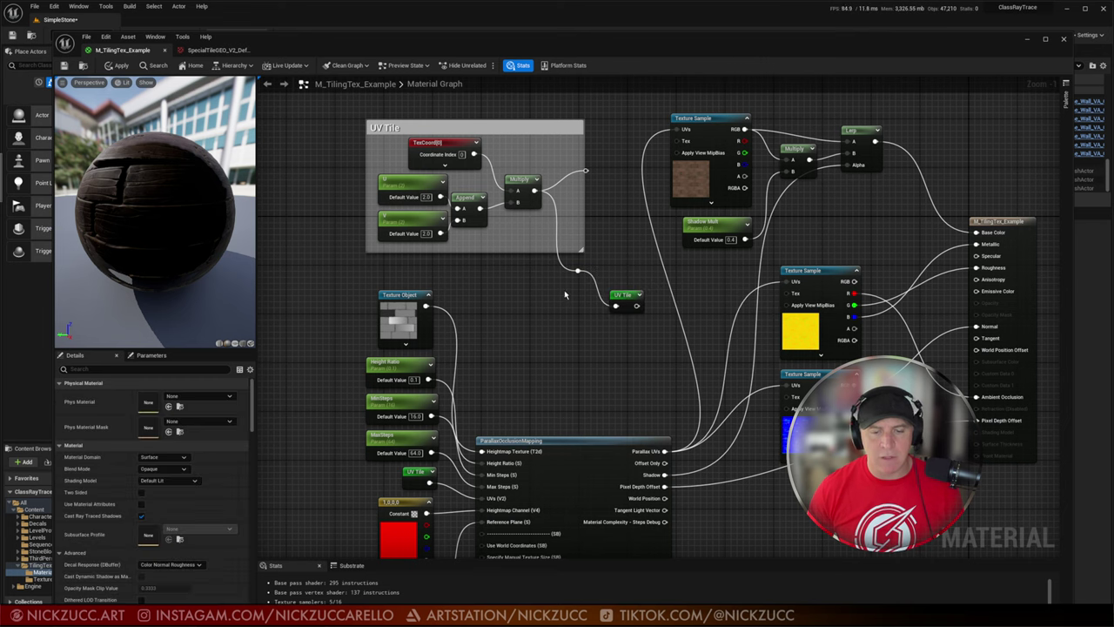
key("ctrl+z")
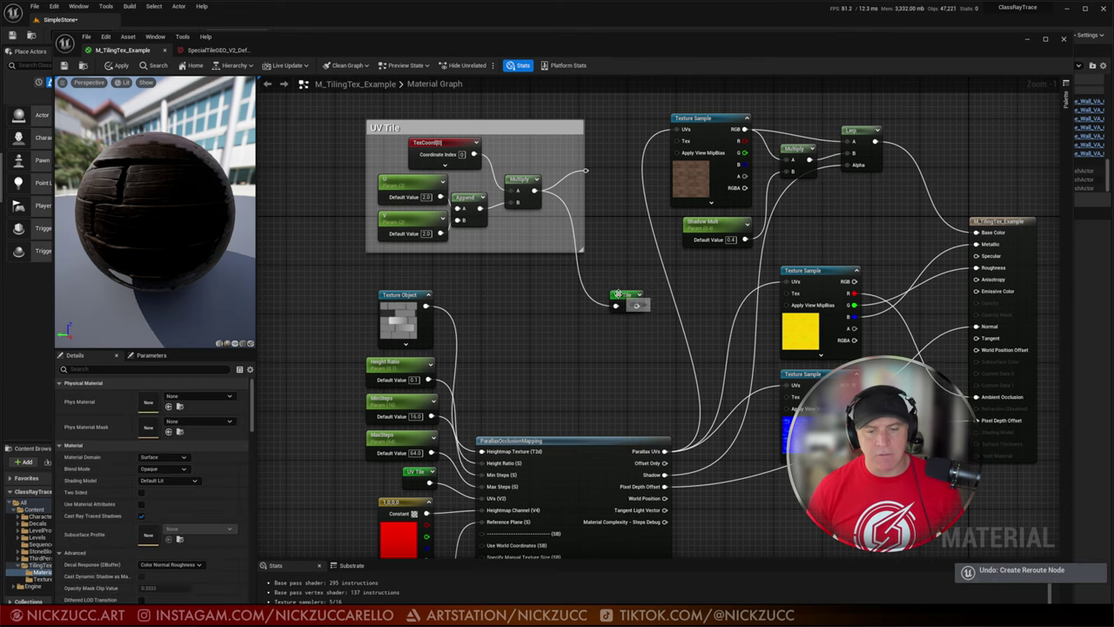
Step: Move the UV Tile named reroute back up beside its comment box, keeping its name
left_click_drag(621, 296, 607, 207)
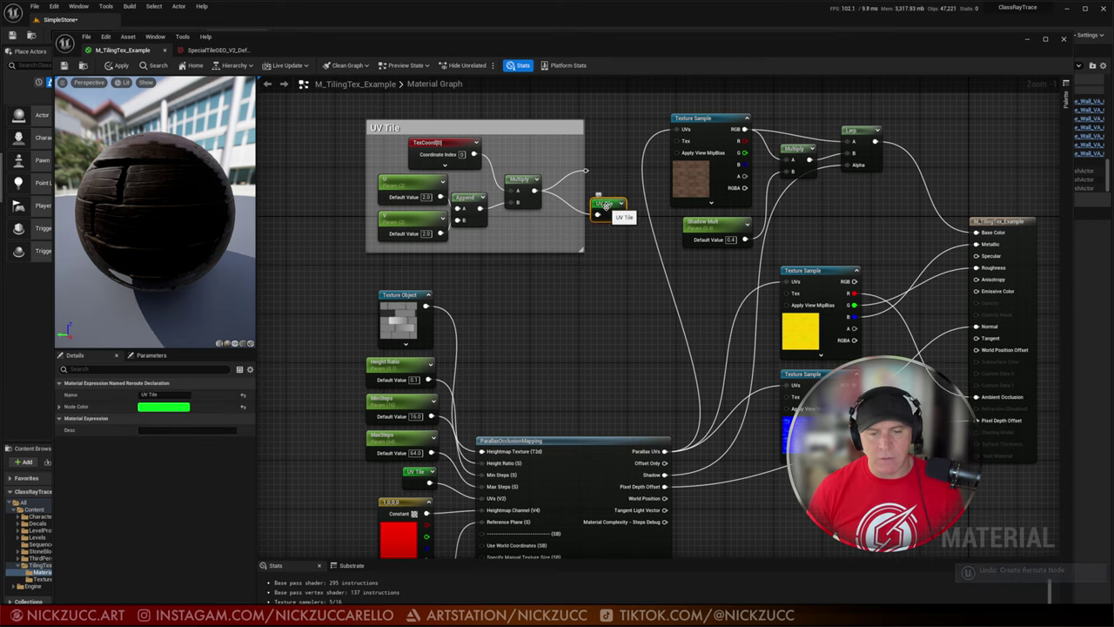
double_click(606, 206)
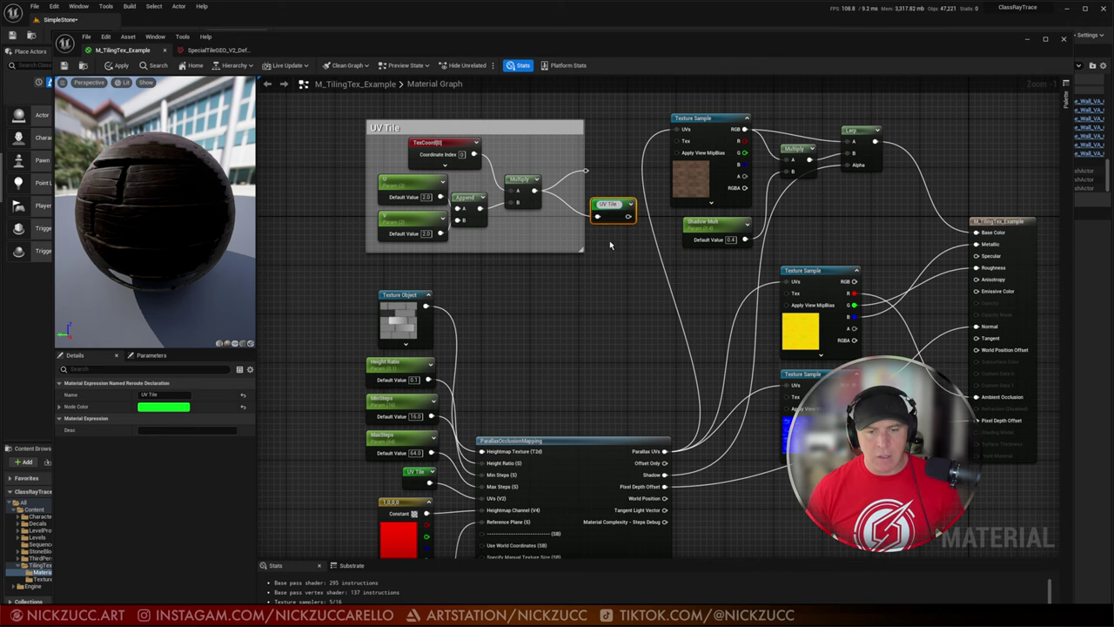
left_click(609, 245)
left_click(608, 204)
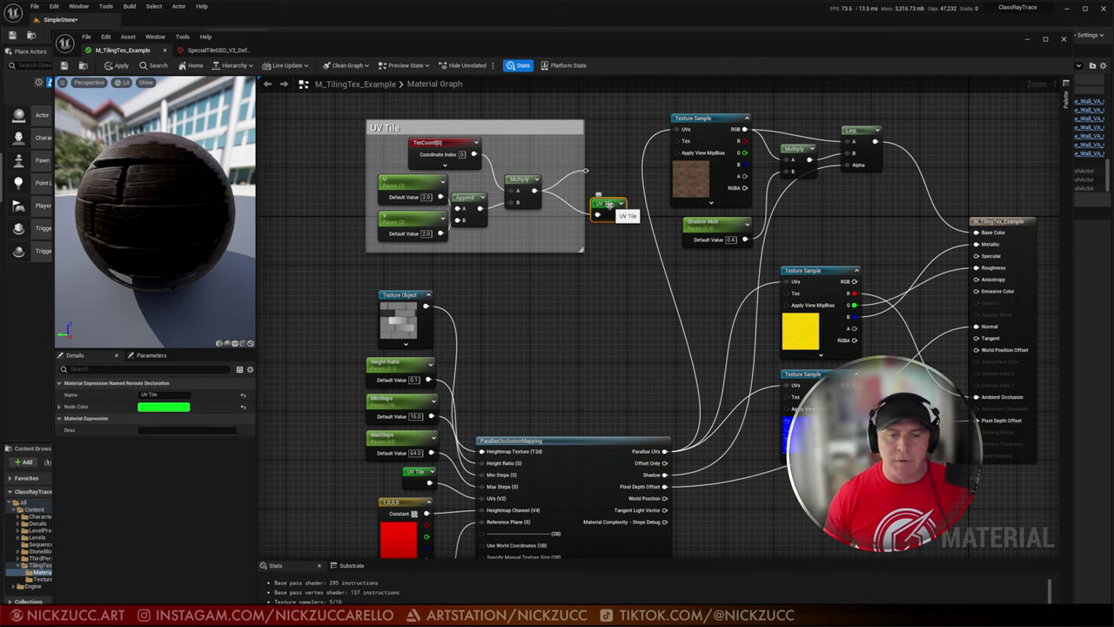
Step: Duplicate the UV Tile named reroute declaration, place the copy below the comment box, try clearing its name, and delete the copy
key("ctrl+d")
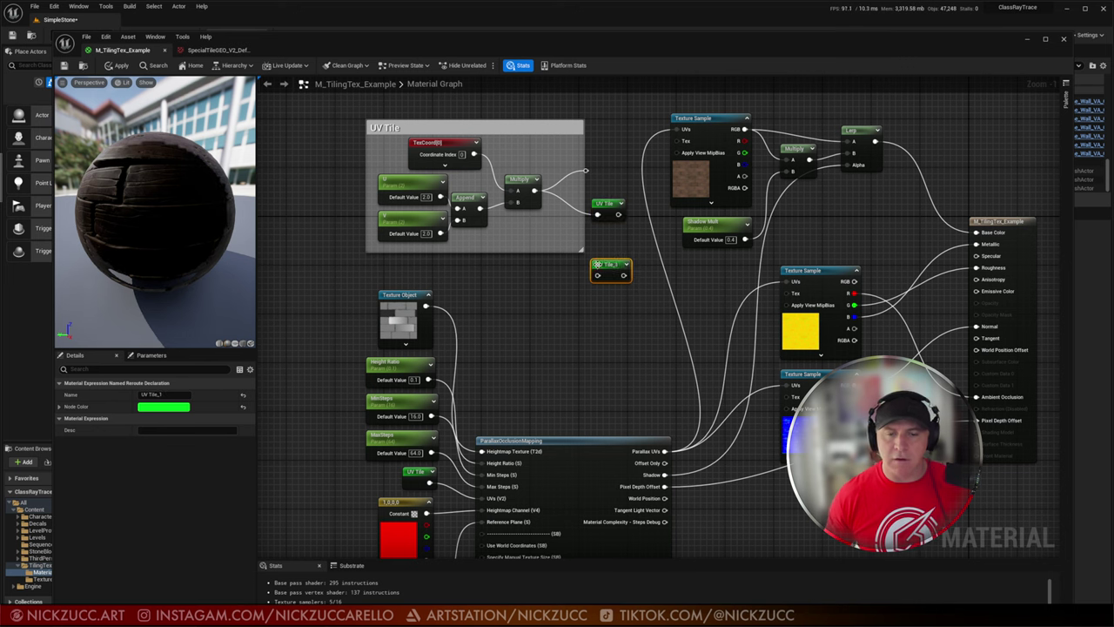
left_click_drag(607, 265, 579, 274)
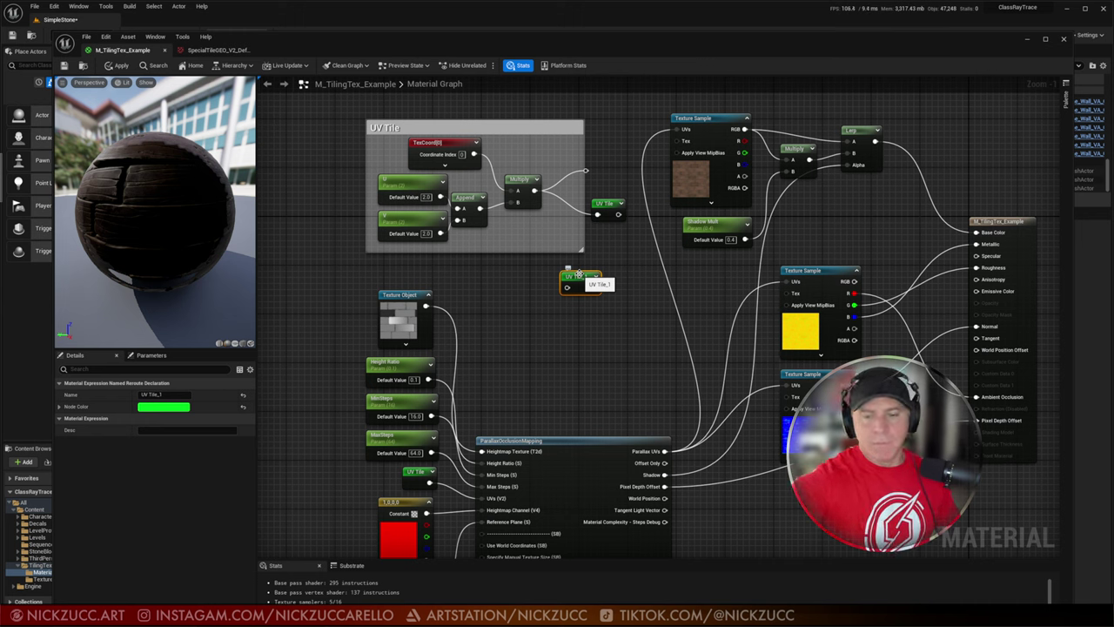
left_click_drag(579, 275, 550, 303)
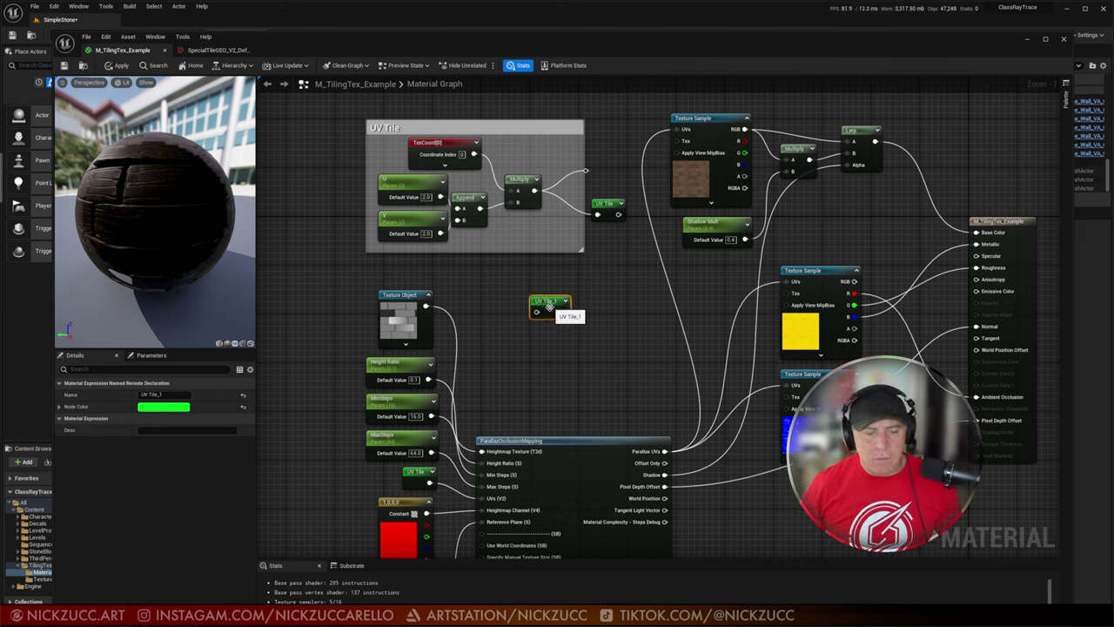
double_click(546, 301)
key("BackSpace")
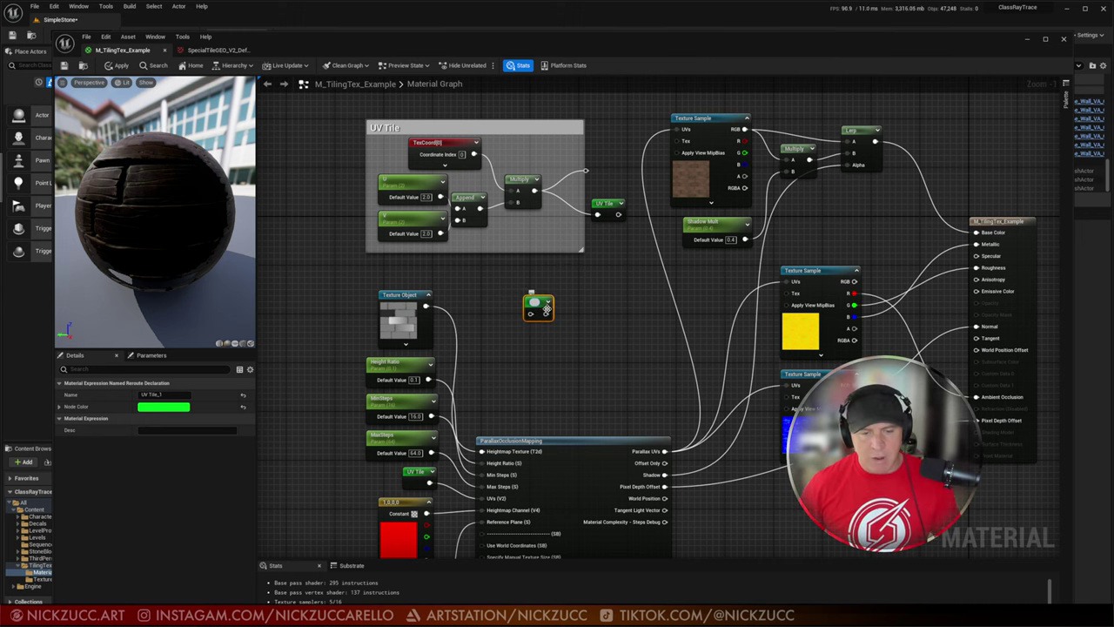
left_click(542, 330)
left_click(531, 302)
key("Delete")
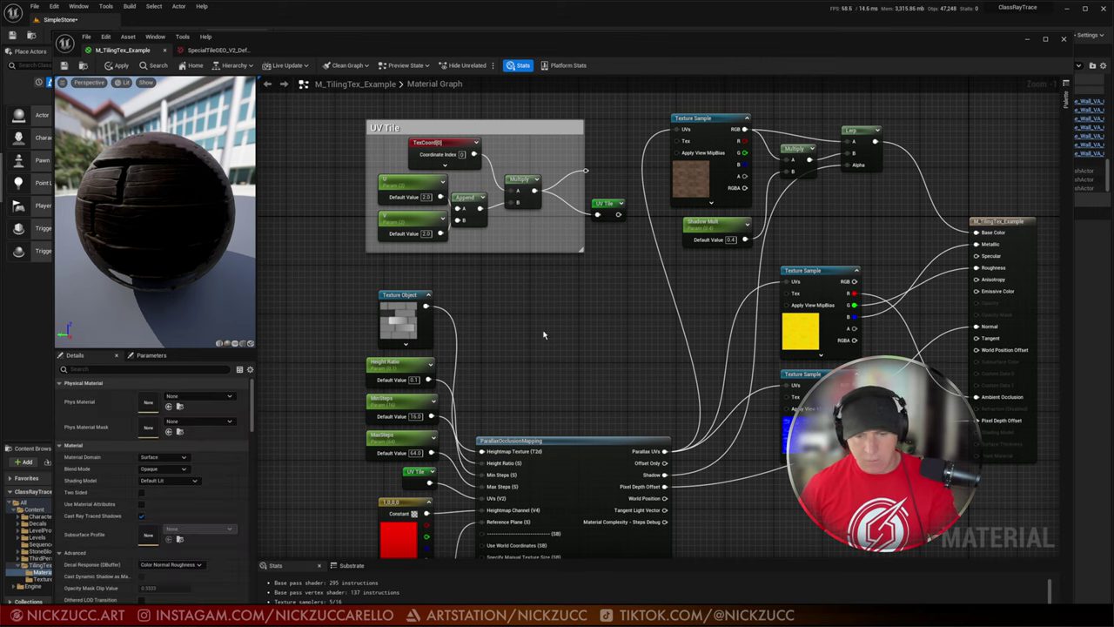
Step: Make three copies of the UV Tile reroute node that feeds ParallaxOcclusionMapping and spread them through the empty area near the texture samples
left_click(415, 473)
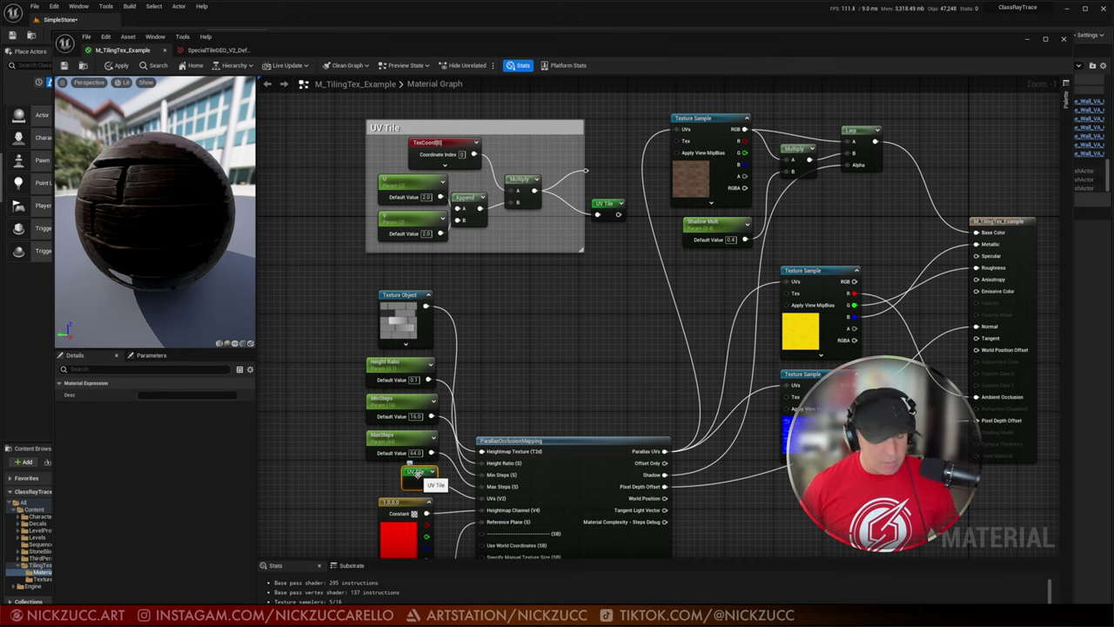
key("ctrl+d")
left_click_drag(462, 471, 614, 306)
key("ctrl+v")
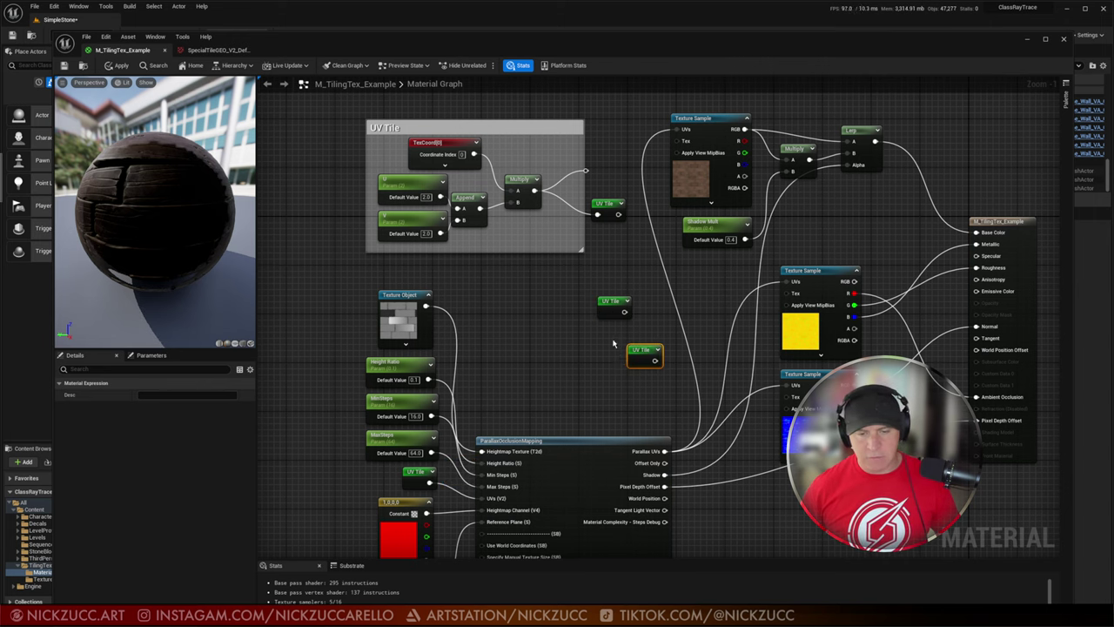
left_click_drag(634, 352, 633, 395)
key("ctrl+v")
left_click_drag(629, 329, 743, 382)
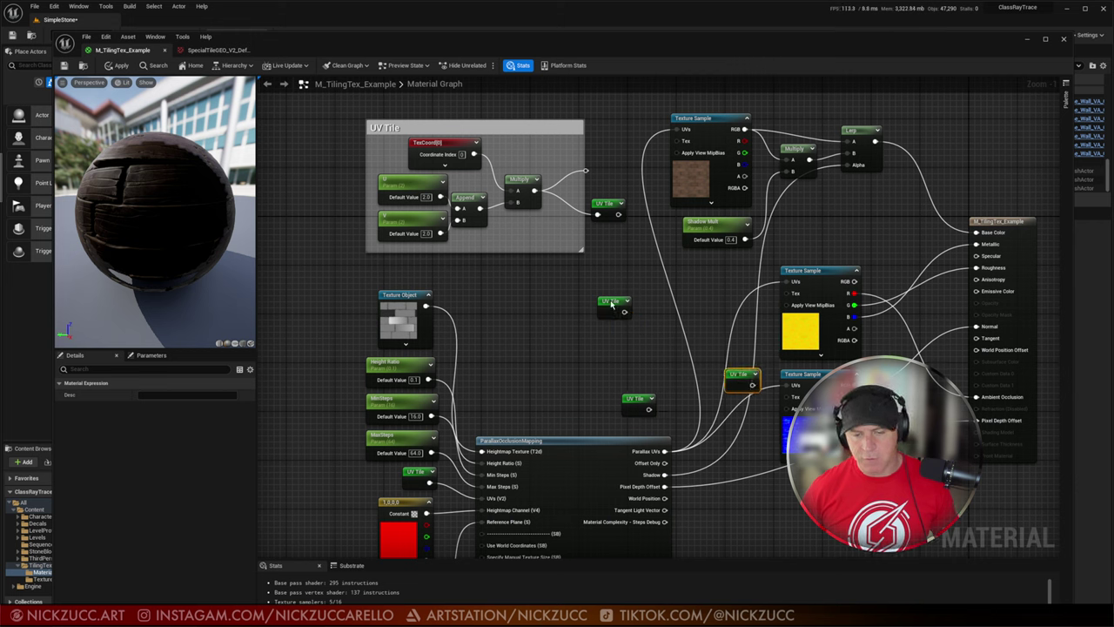
left_click_drag(611, 303, 727, 290)
left_click_drag(741, 373, 607, 335)
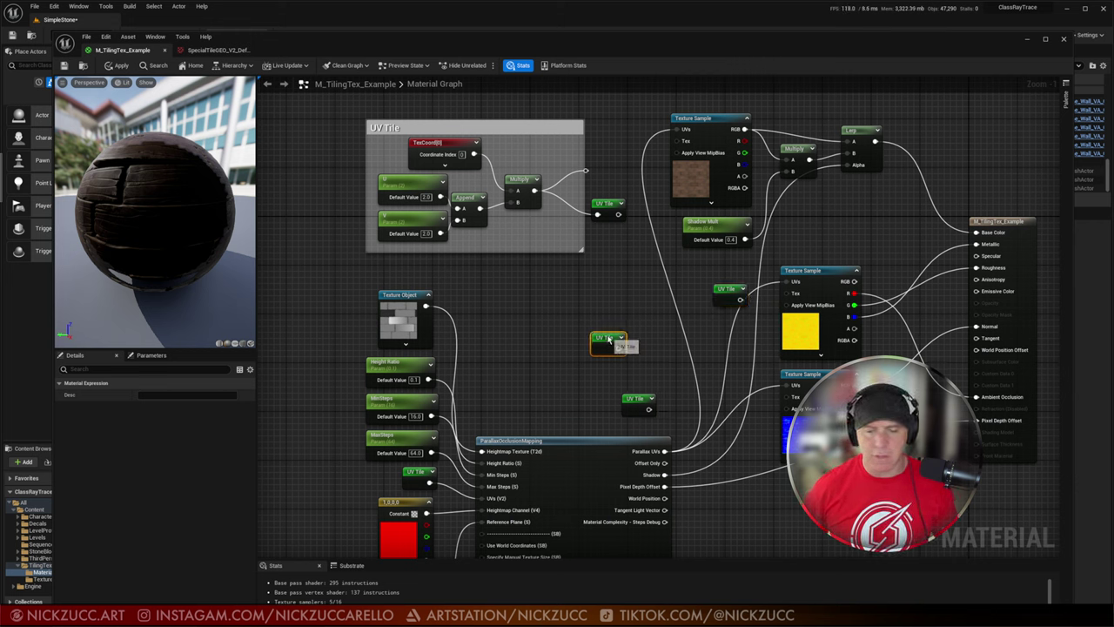
Step: Delete all three spare UV Tile reroute copies from the area around the texture samples
key("Delete")
left_click(630, 398)
key("Delete")
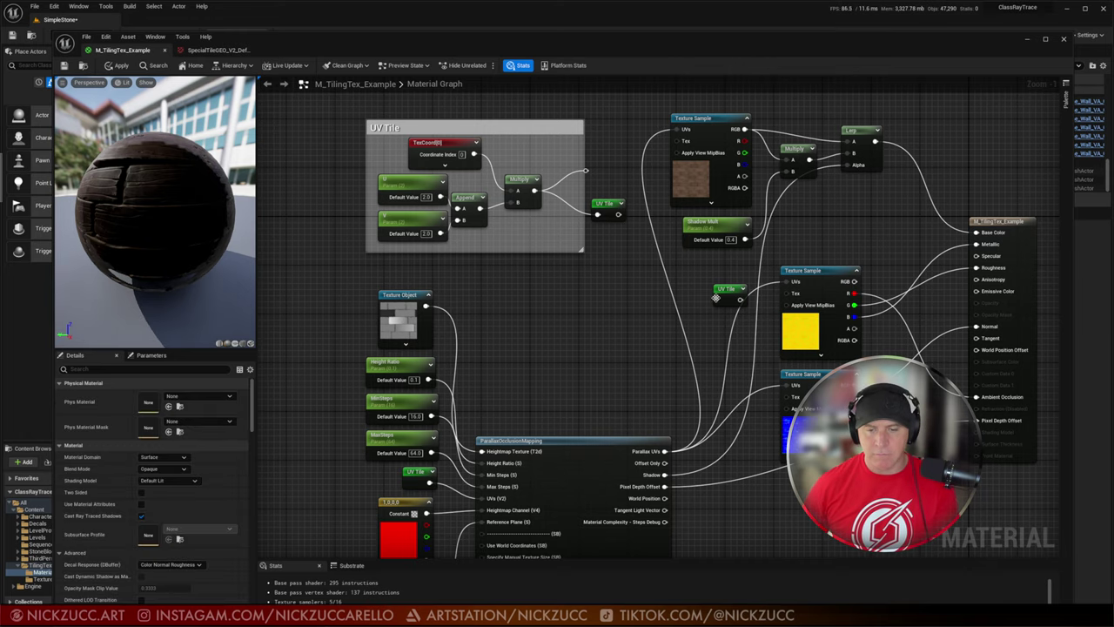
left_click_drag(722, 289, 577, 308)
key("Delete")
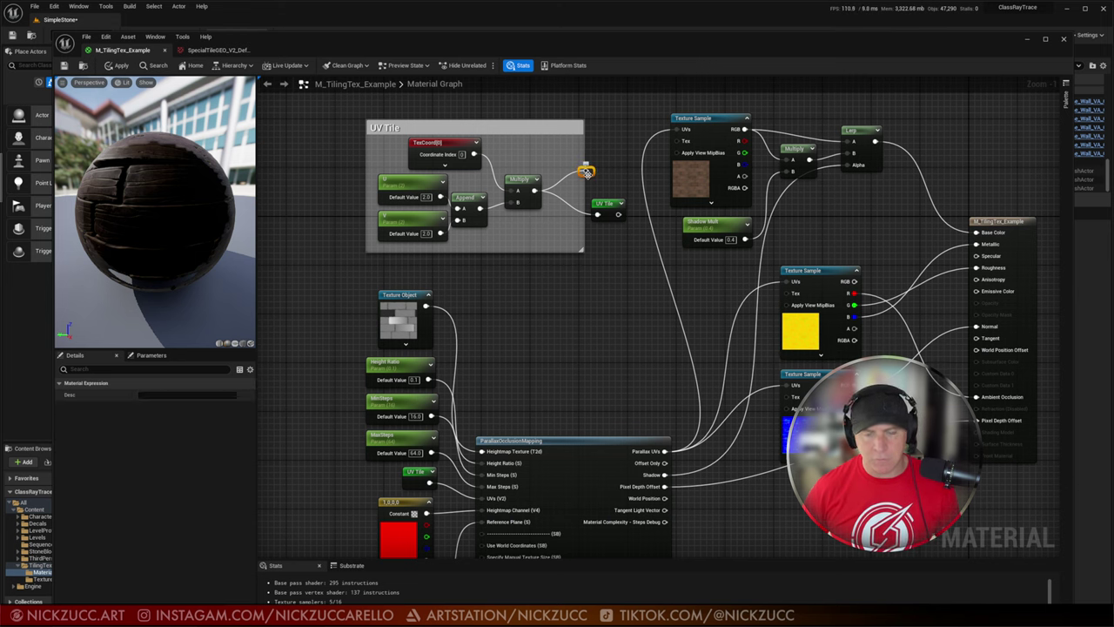
Step: Remove the unused reroute point at the UV Tile comment's edge and place the UV Tile named reroute inside the box after Multiply
left_click_drag(604, 203, 564, 186)
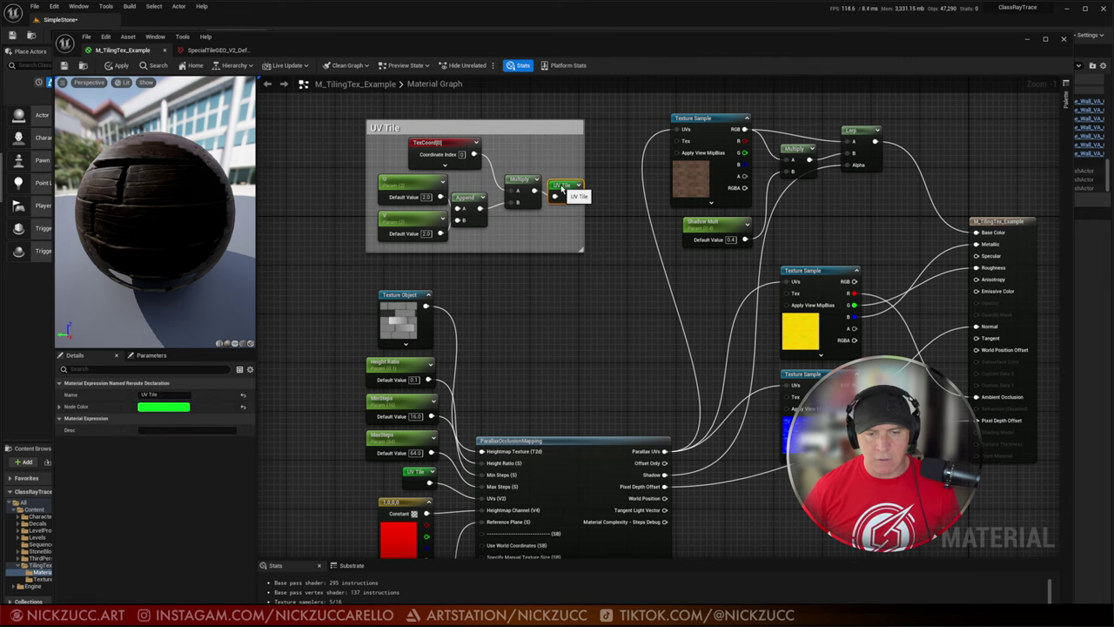
right_click_drag(551, 298, 553, 312)
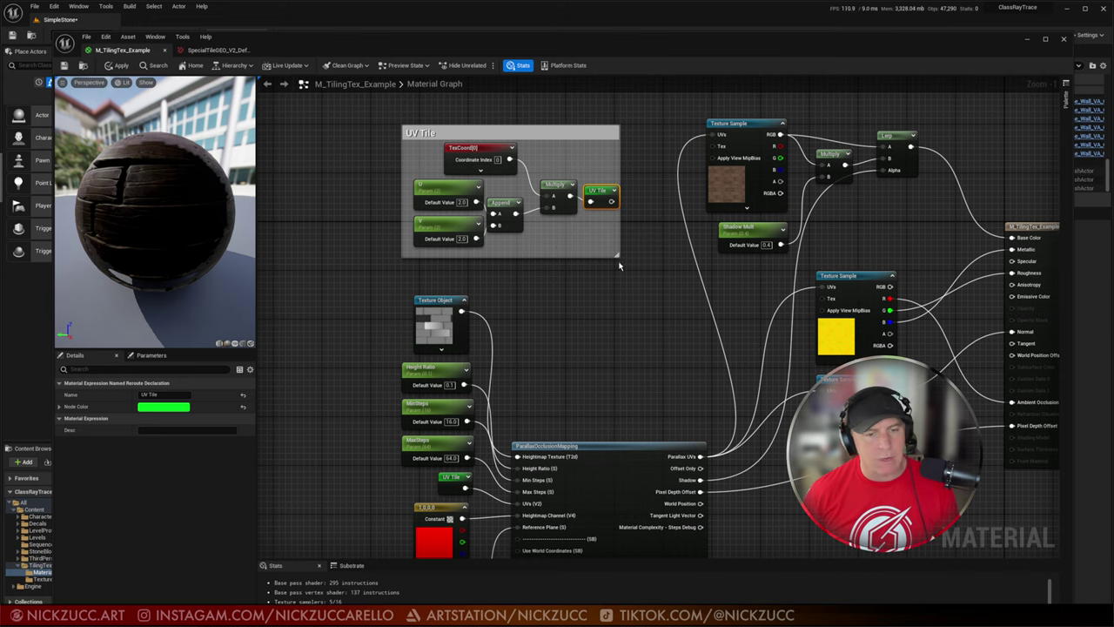
left_click_drag(552, 186, 595, 190)
Step: Examine the ParallaxOcclusionMapping node's inputs, minimize the material editor, and inspect the plank floor up close in the level
right_click_drag(577, 303, 589, 241)
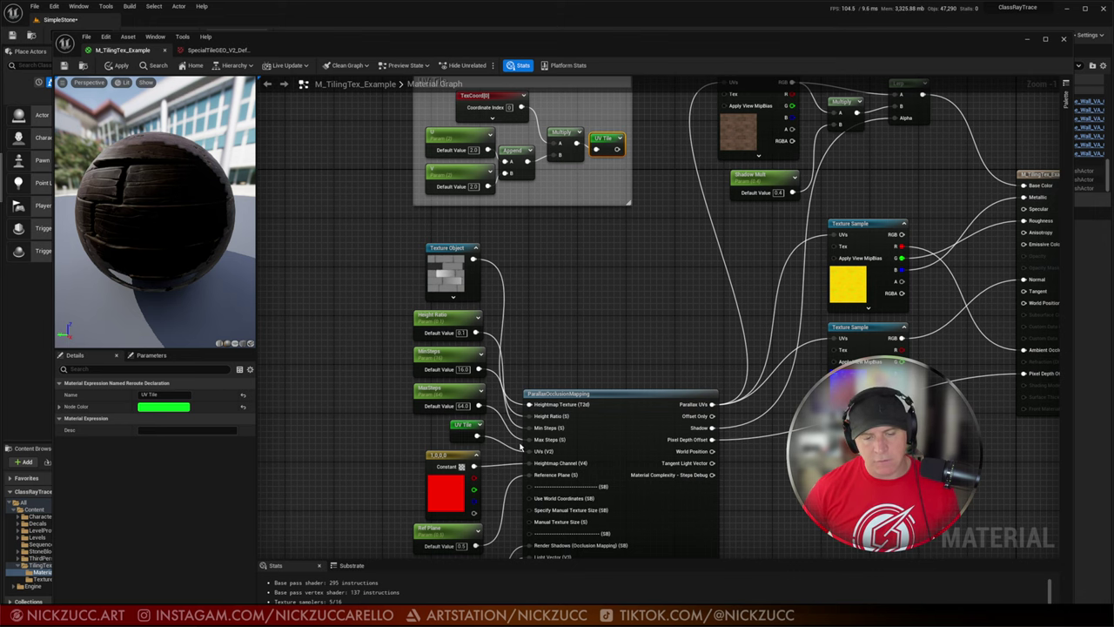
right_click_drag(566, 342, 504, 196)
right_click_drag(770, 414, 765, 429)
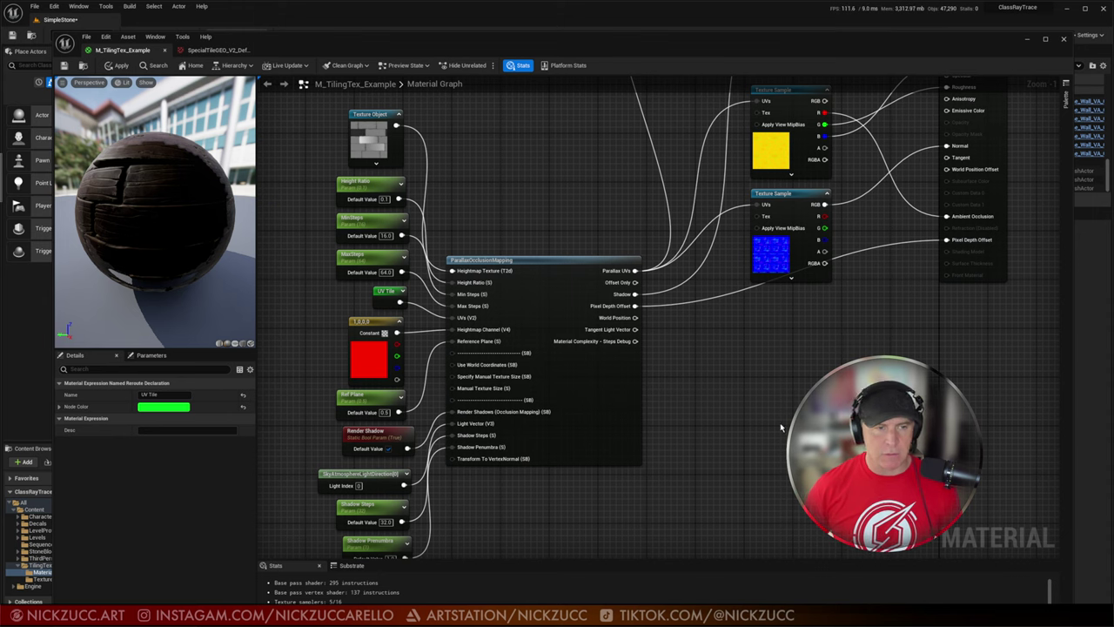
left_click_drag(807, 50, 789, 72)
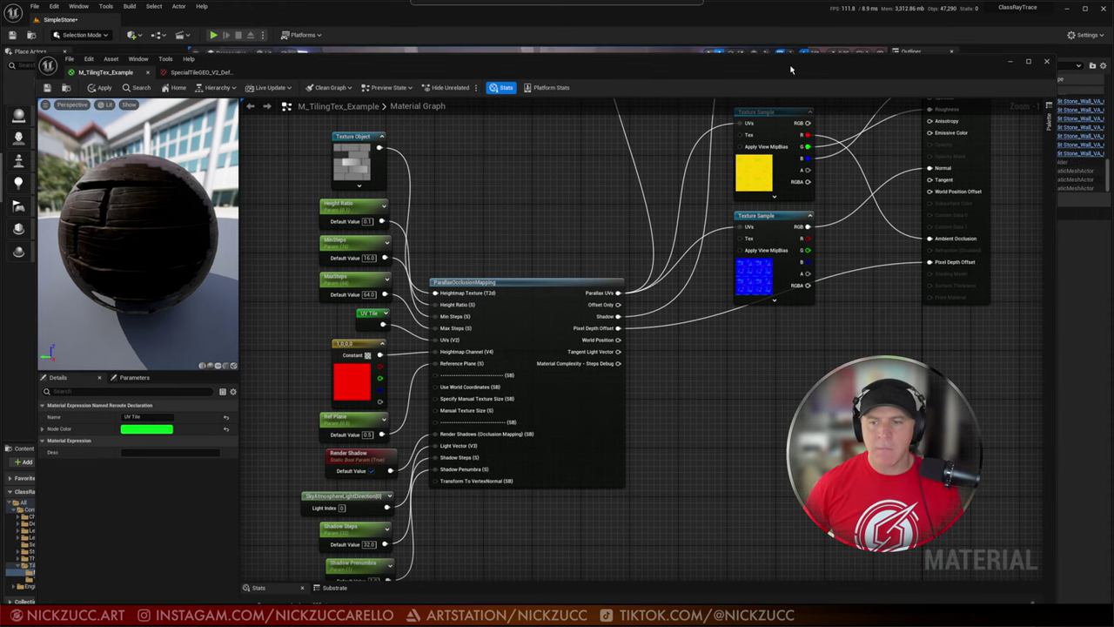
left_click(1010, 65)
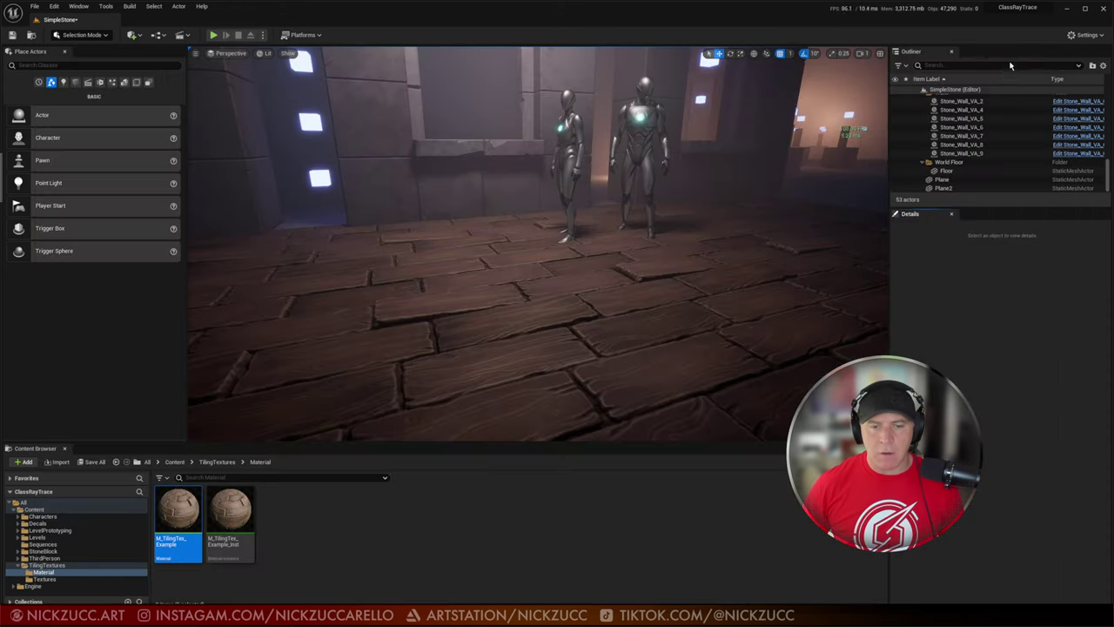
right_click_drag(643, 306, 670, 348)
right_click_drag(439, 423, 409, 439)
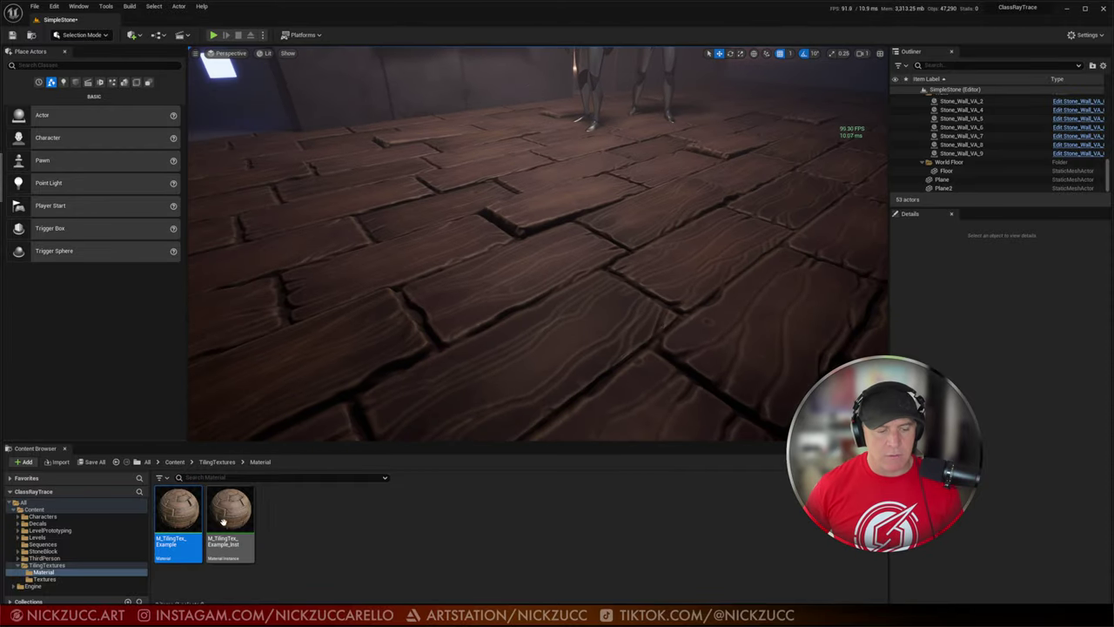
Step: Bring up and dismiss the asset actions of M_TilingTex_Example, open M_TilingTex_Example_Inst, and enable its Shadow Mult override
left_click(177, 512)
right_click(177, 511)
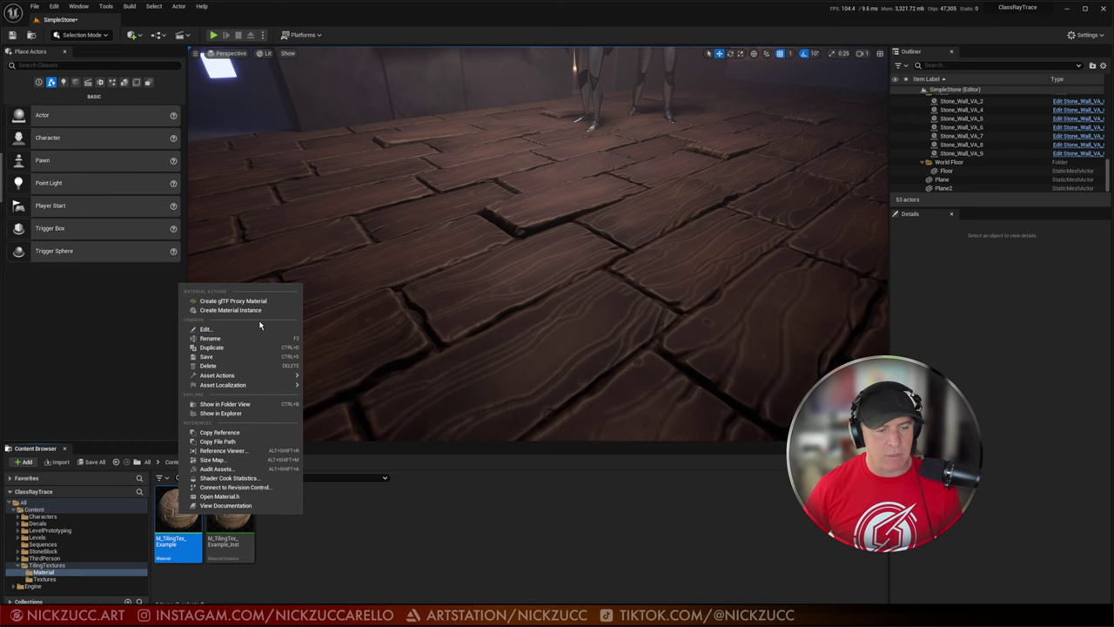
left_click(349, 573)
double_click(229, 522)
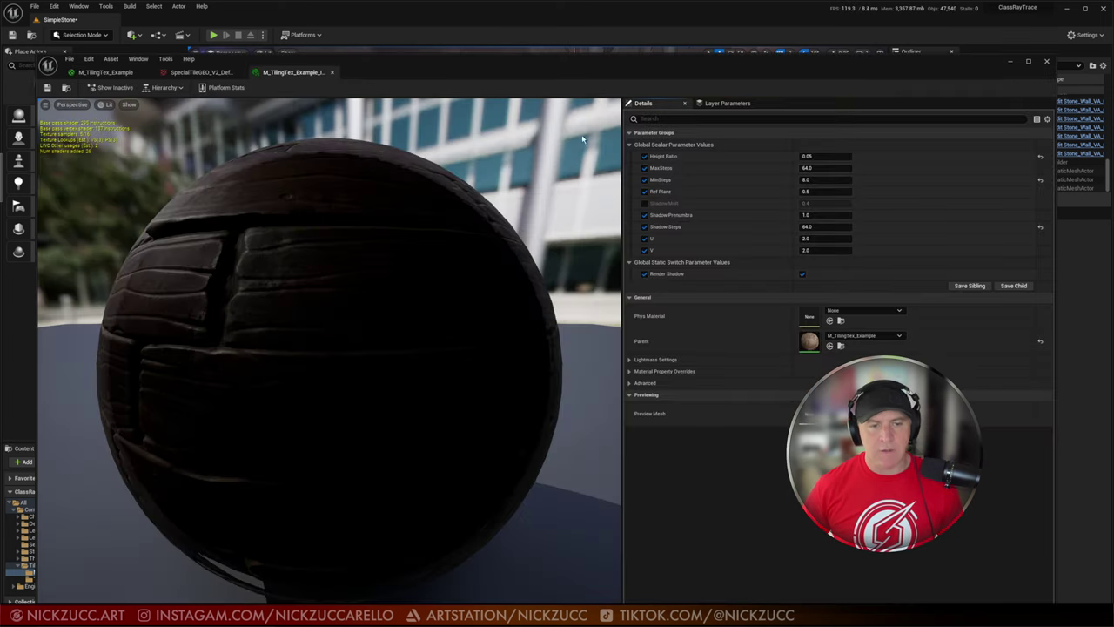
left_click(644, 203)
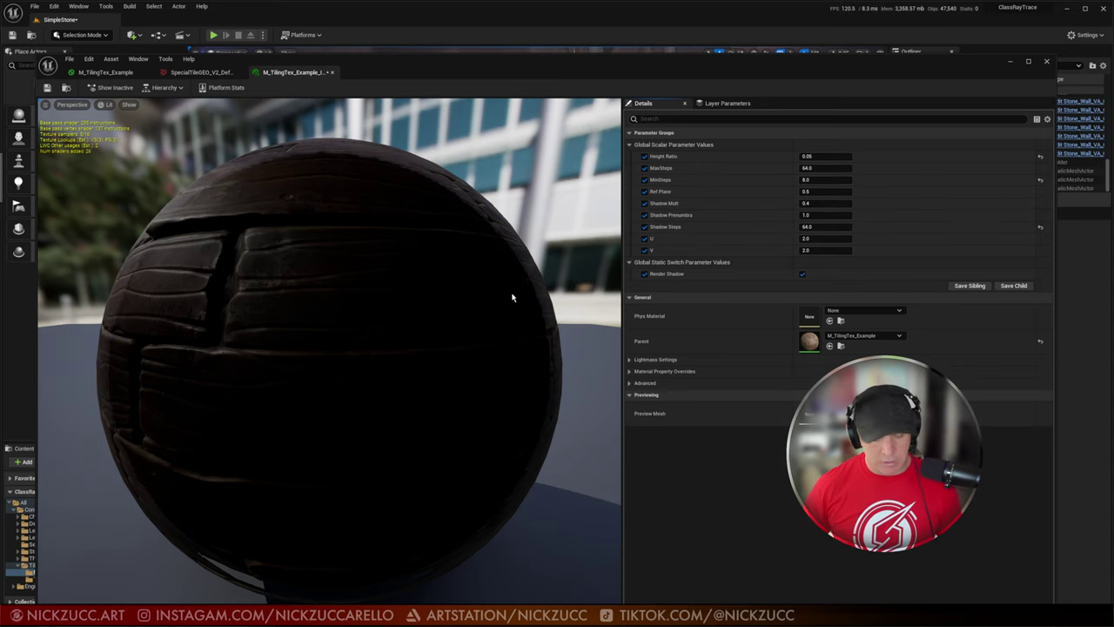
Step: Inspect the instance's preview sphere and the level floor, and close the editor window, applying the changes to M_TilingTex_Example
left_click_drag(329, 349, 453, 392)
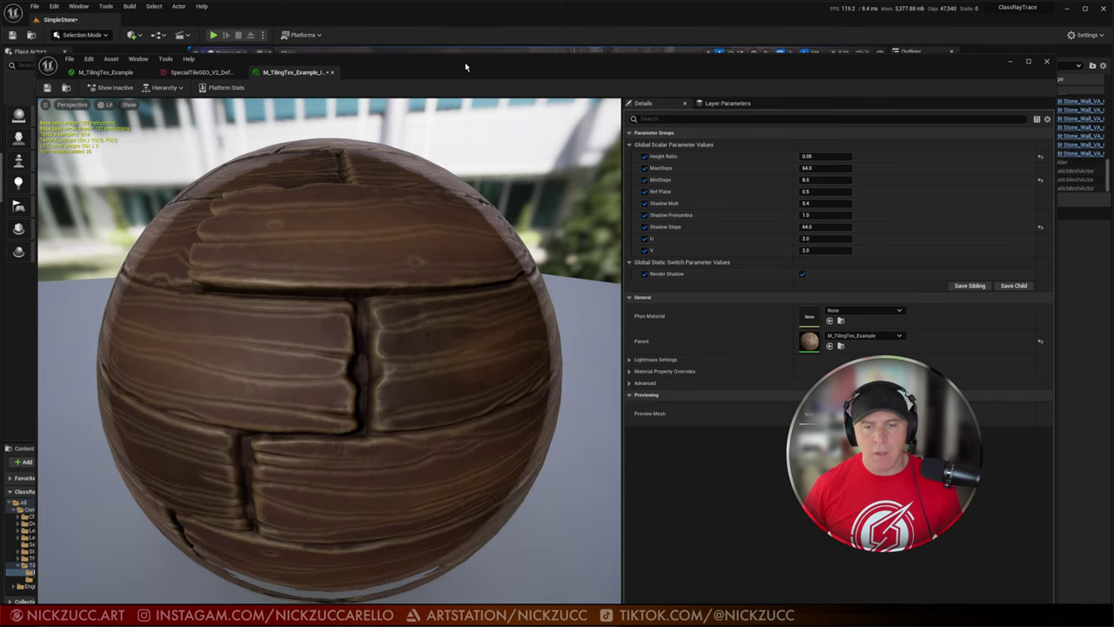
left_click_drag(465, 66, 469, 261)
right_click_drag(755, 187, 709, 198)
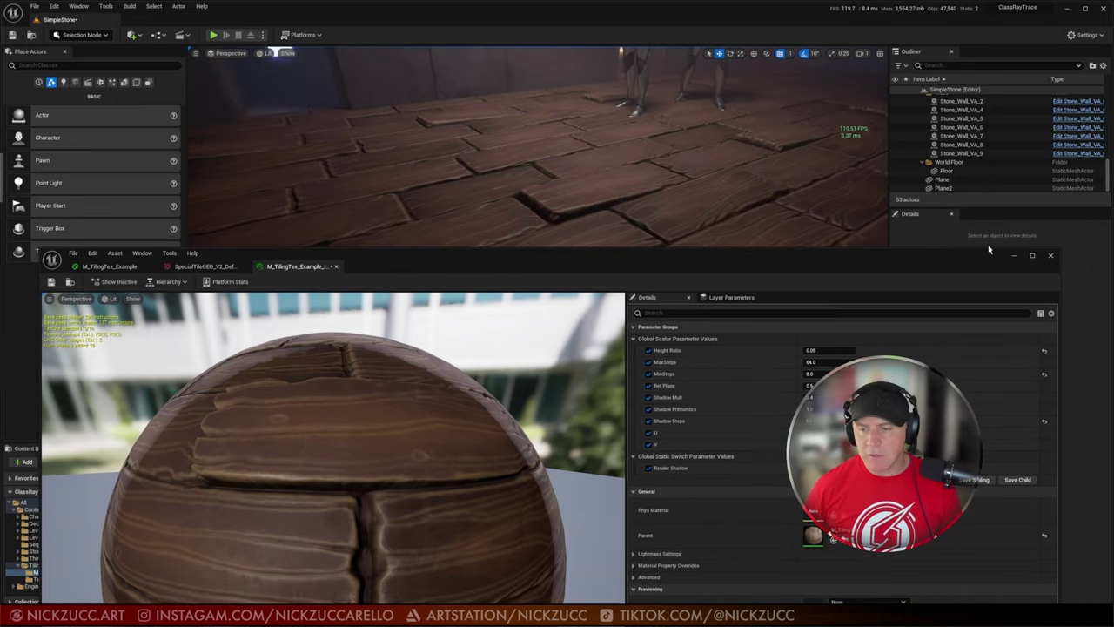
left_click(1050, 257)
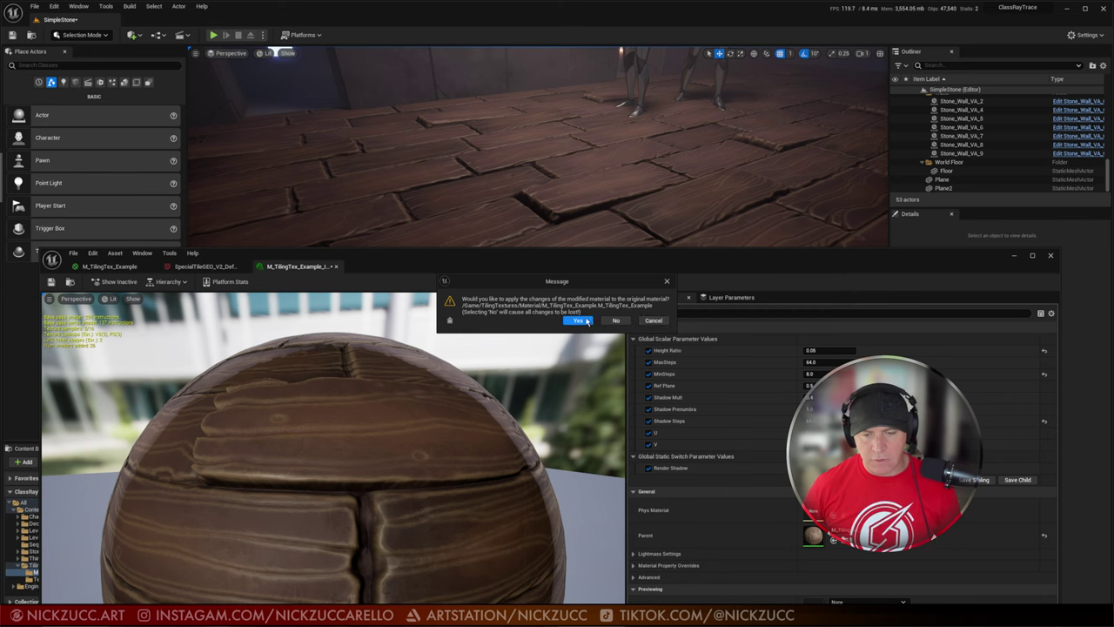
left_click(587, 321)
Step: Add a Sphere geometry brush above the plank floor and delete it
right_click_drag(670, 230, 732, 289)
left_click(671, 230)
key("Escape")
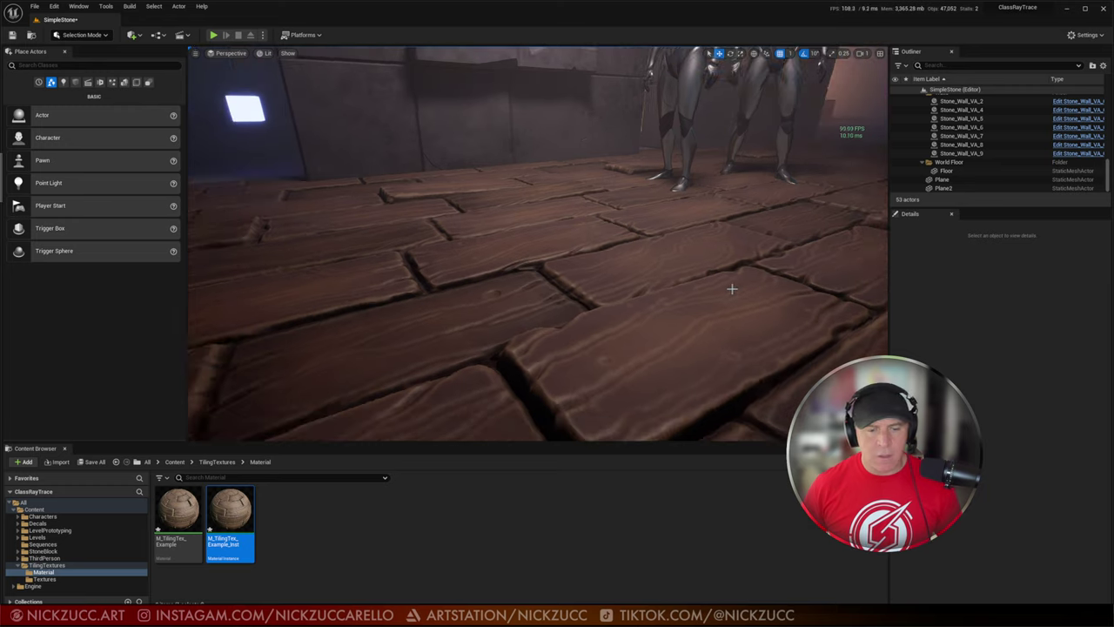
left_click(123, 82)
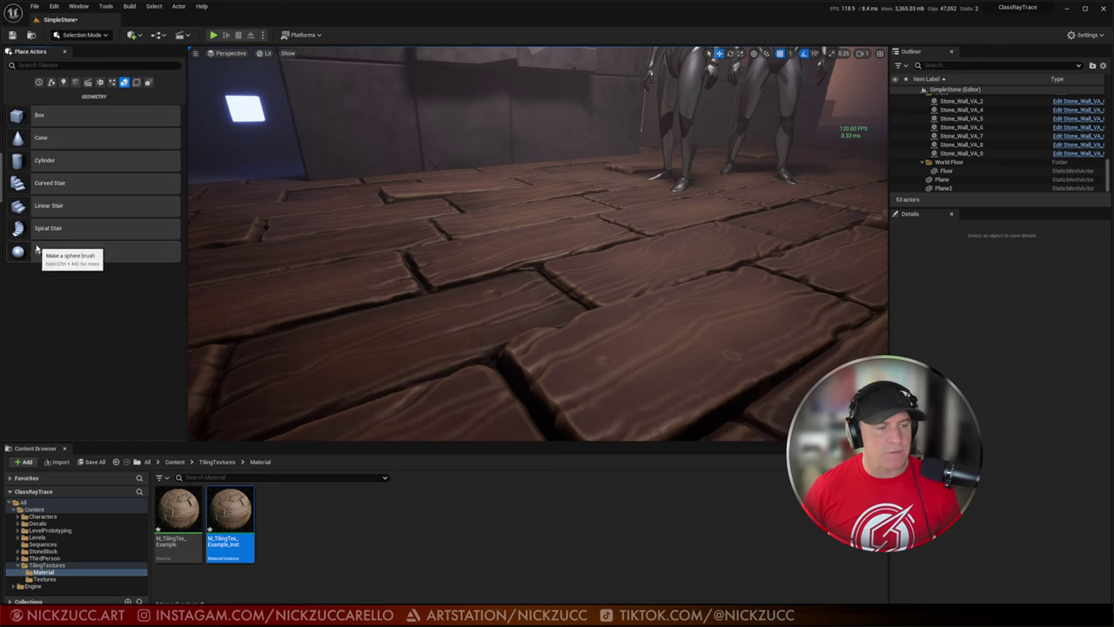
left_click_drag(489, 269, 441, 287)
scroll(438, 280, "down", 5)
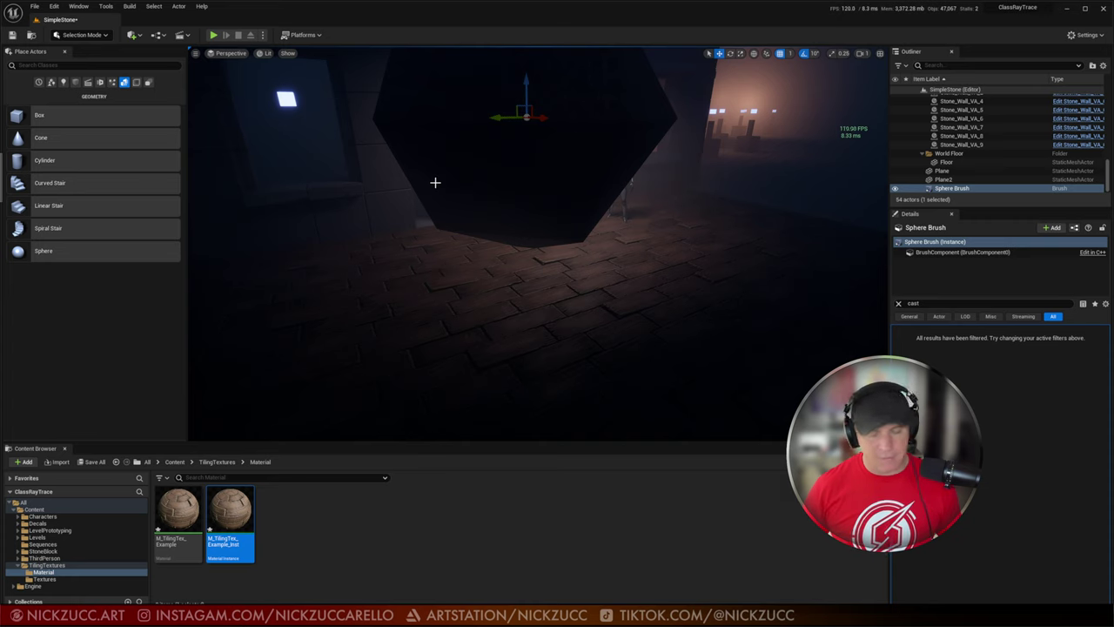
key("Delete")
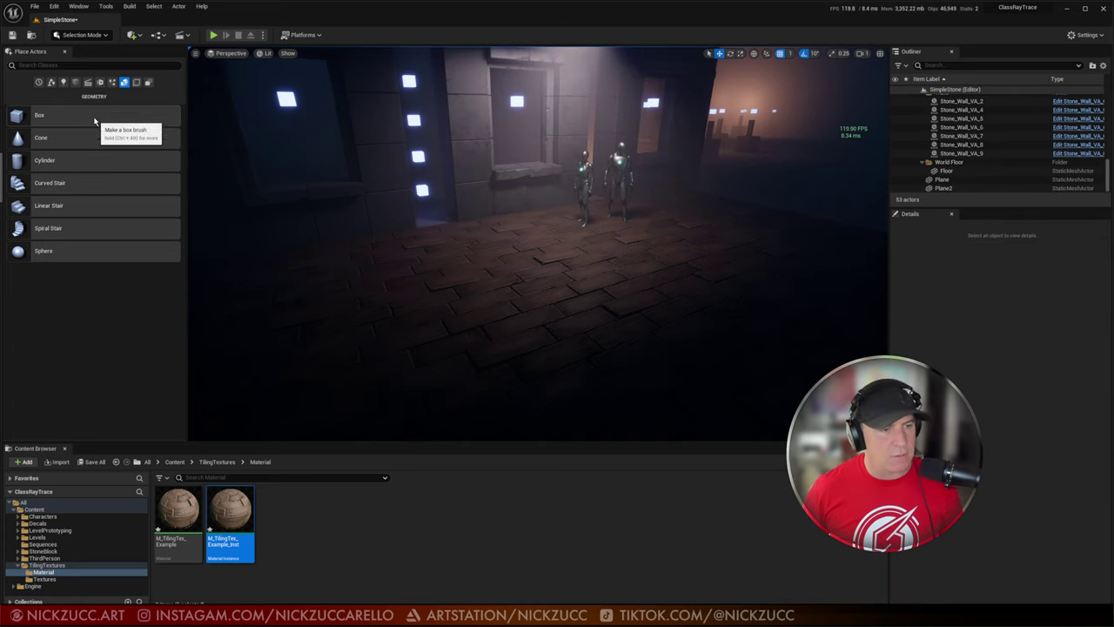
Step: Place a Sphere from the basic shapes on the plank floor in front of the two mannequins
left_click(75, 81)
left_click_drag(43, 137, 516, 257)
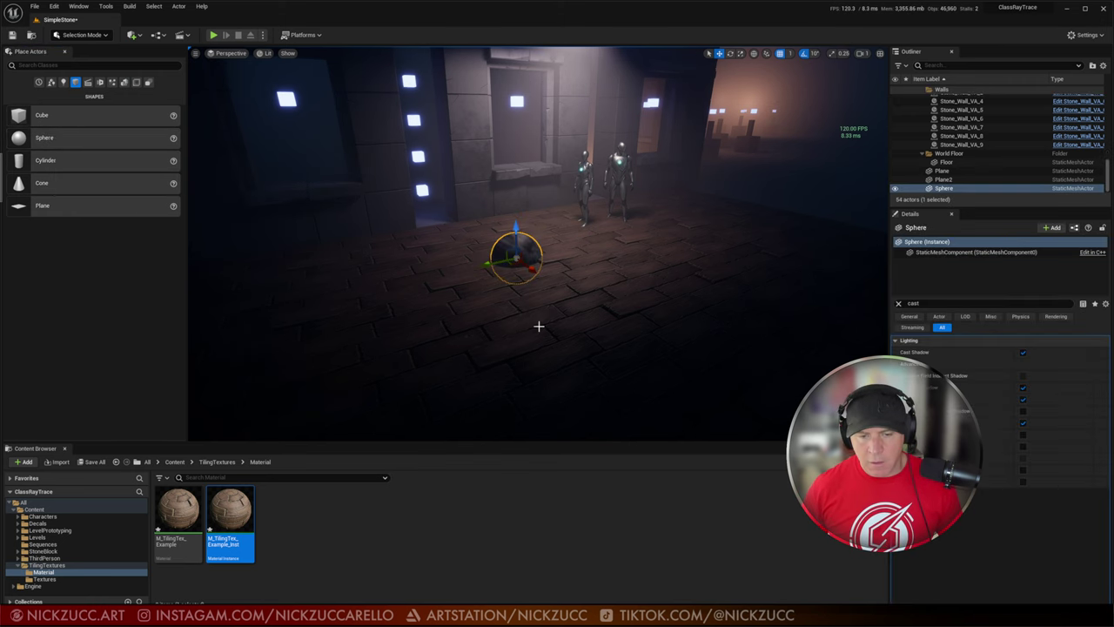
right_click_drag(539, 325, 550, 346)
Step: Filter the sphere's details by "deca" and turn off its option to receive decals
left_click(899, 304)
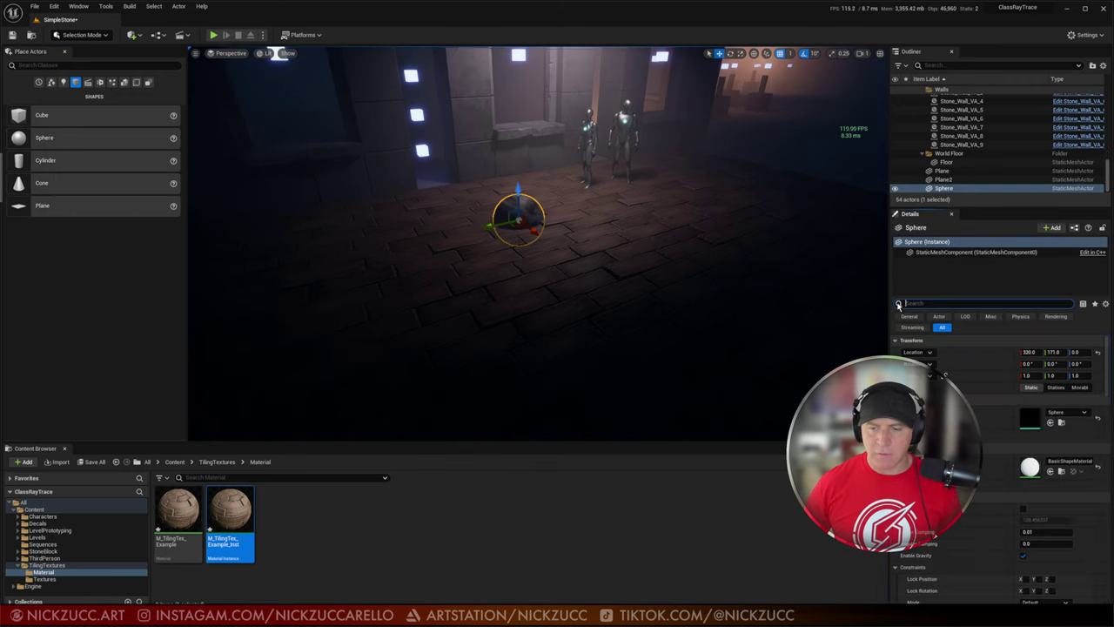
type("d")
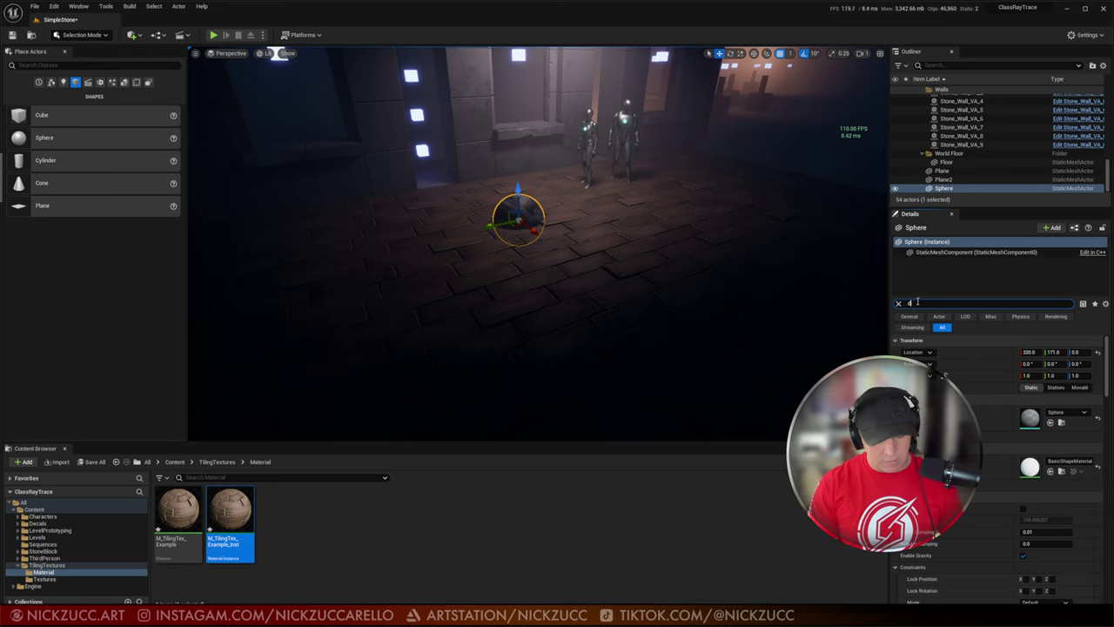
type("eca")
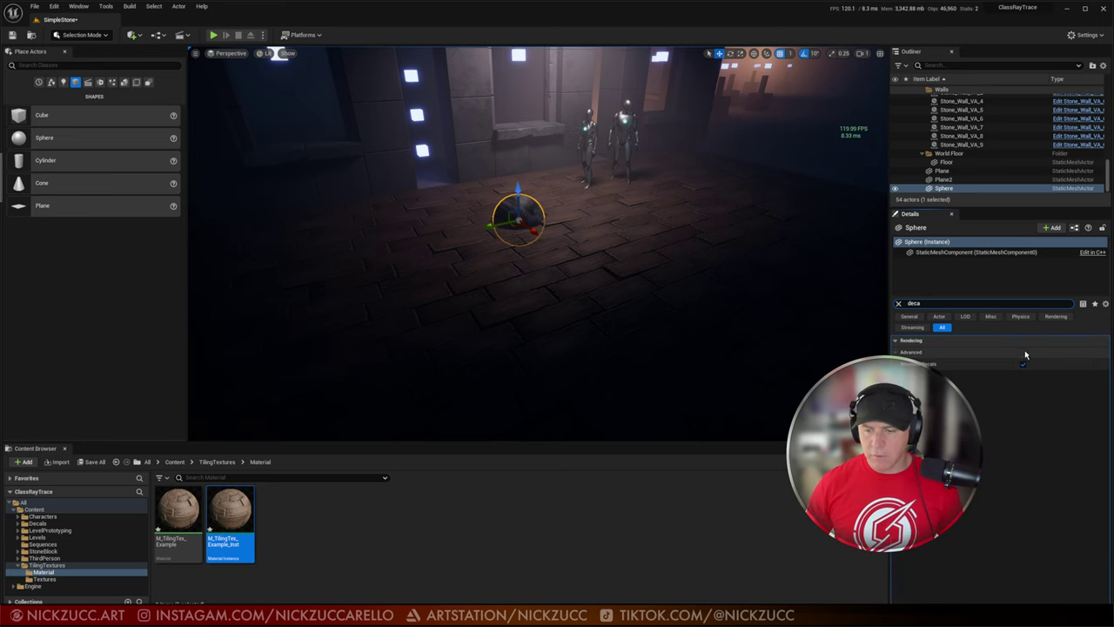
left_click(1022, 364)
right_click_drag(579, 290, 570, 280)
key("w")
mouse_move(574, 333)
right_mouse_down()
mouse_move(599, 304)
mouse_move(581, 350)
mouse_move(575, 333)
right_mouse_up()
key("w")
left_click_drag(468, 316, 543, 312)
Step: Open M_TilingTex_Example, examine the Pixel Depth Offset connection to the material output, and close the editor
double_click(179, 513)
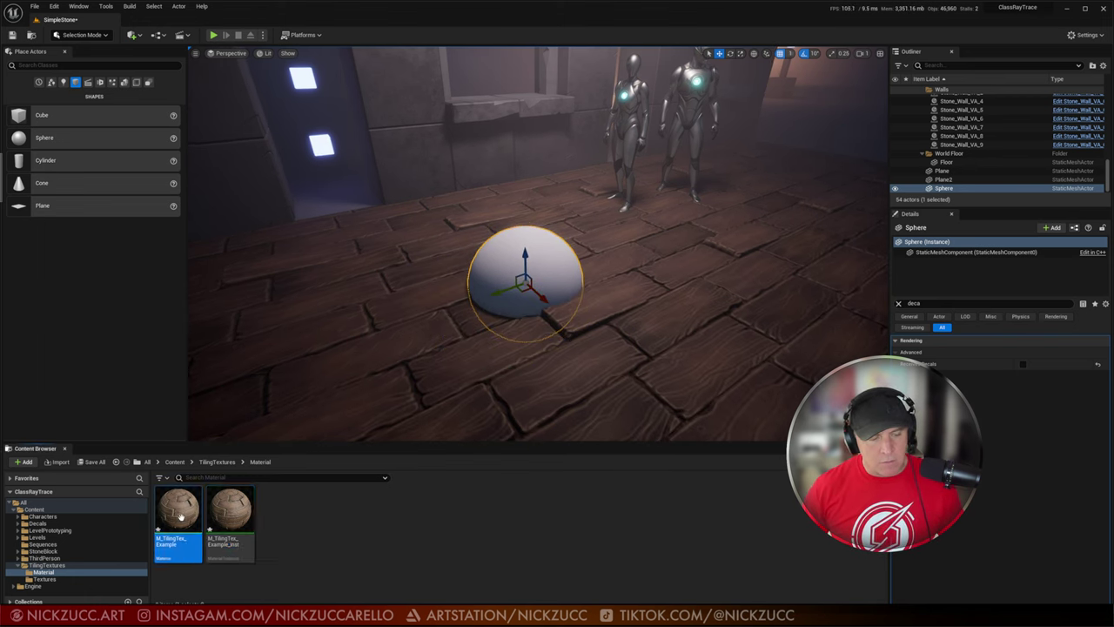
left_click_drag(625, 266, 627, 93)
right_click_drag(544, 540, 597, 495)
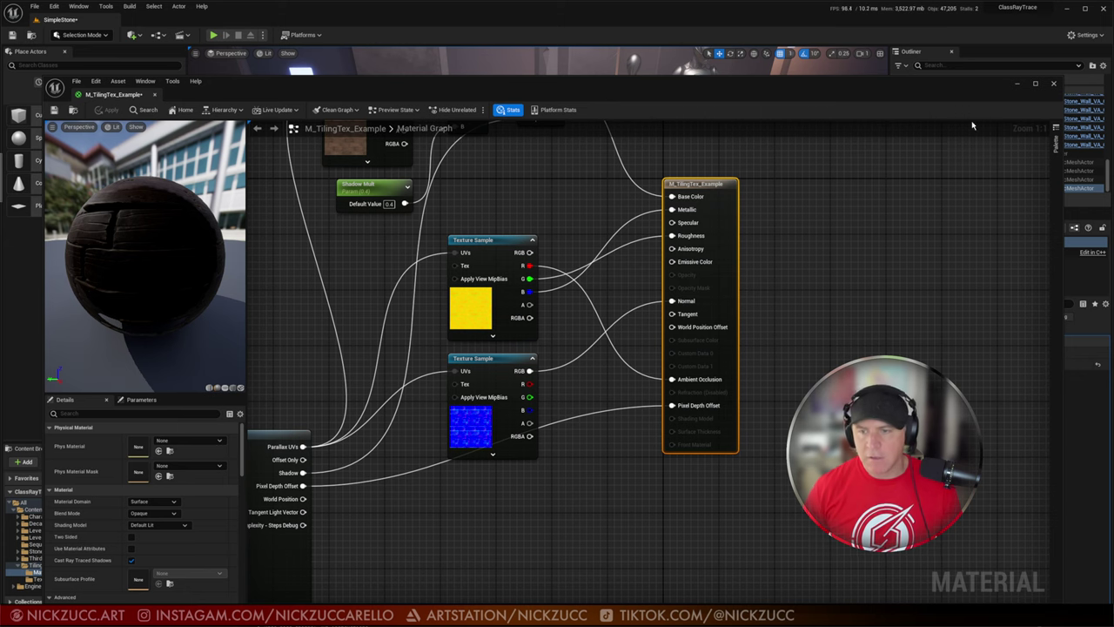
left_click(1053, 84)
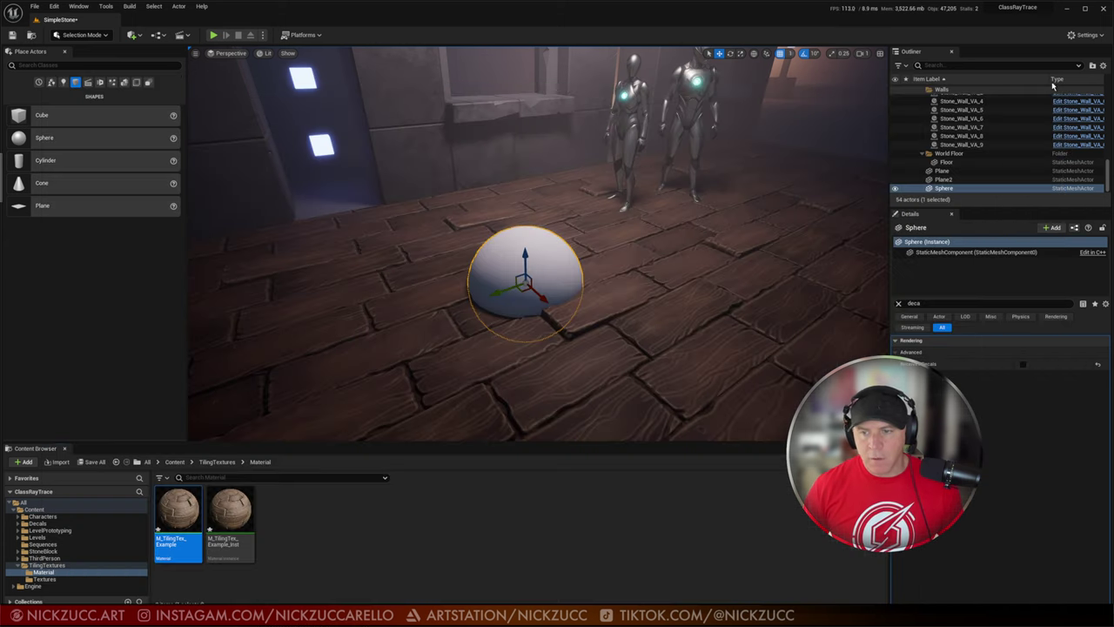
Step: Move the sphere slightly along the red axis and examine where it intersects the raised planks
key("f")
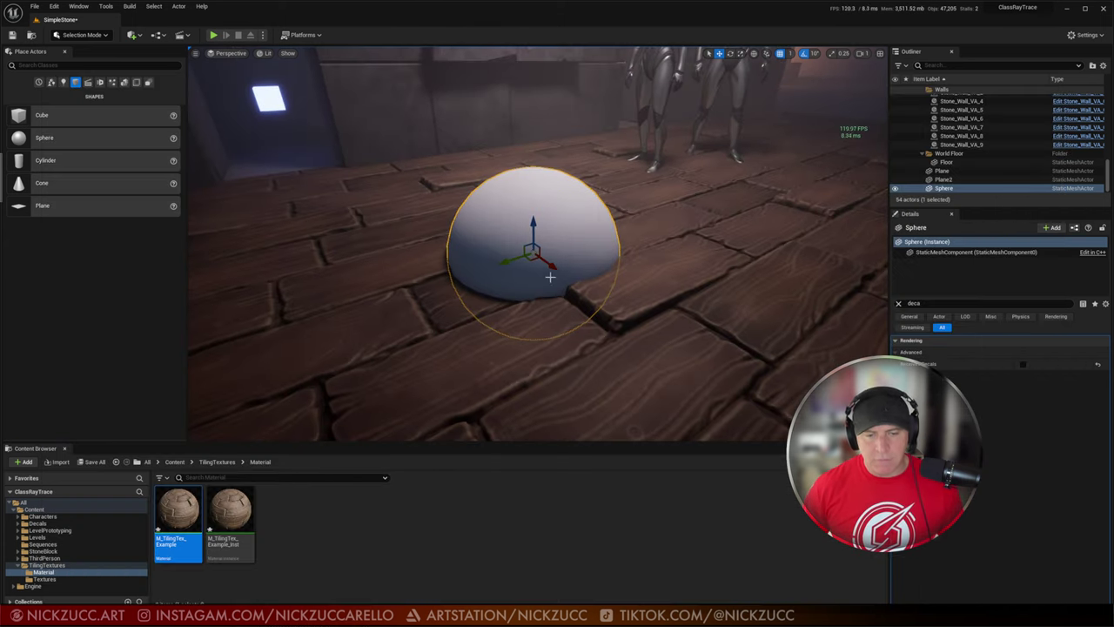
mouse_move(550, 266)
left_mouse_down()
mouse_move(519, 251)
mouse_move(504, 261)
mouse_move(549, 266)
mouse_move(527, 258)
mouse_move(546, 278)
mouse_move(492, 254)
mouse_move(505, 261)
mouse_move(525, 236)
left_mouse_up()
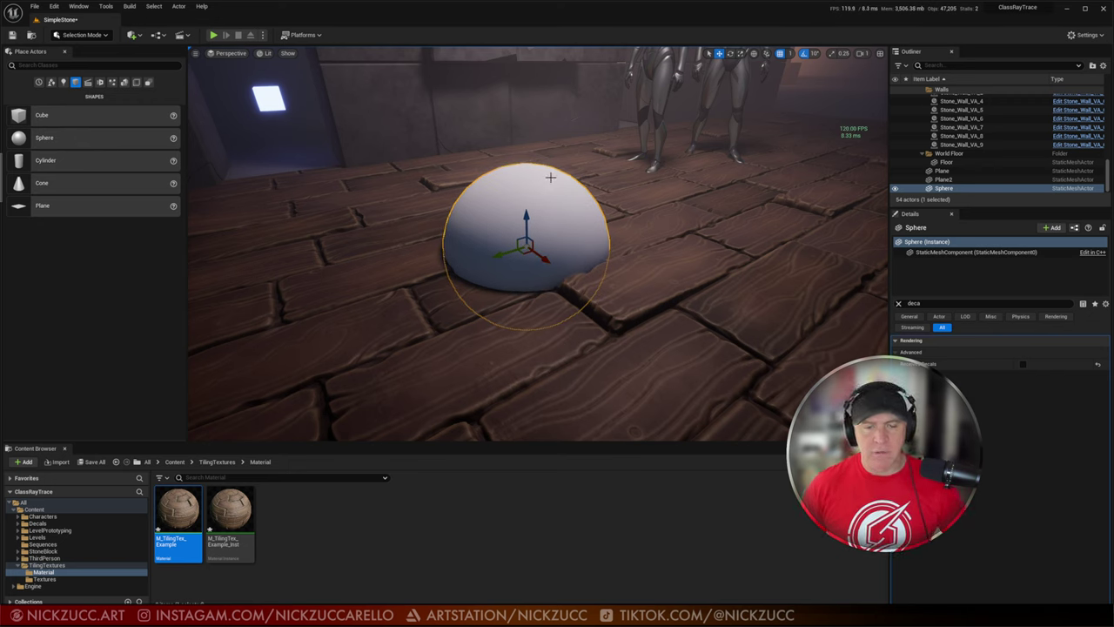
right_click_drag(690, 258, 639, 277)
scroll(695, 261, "down", 3)
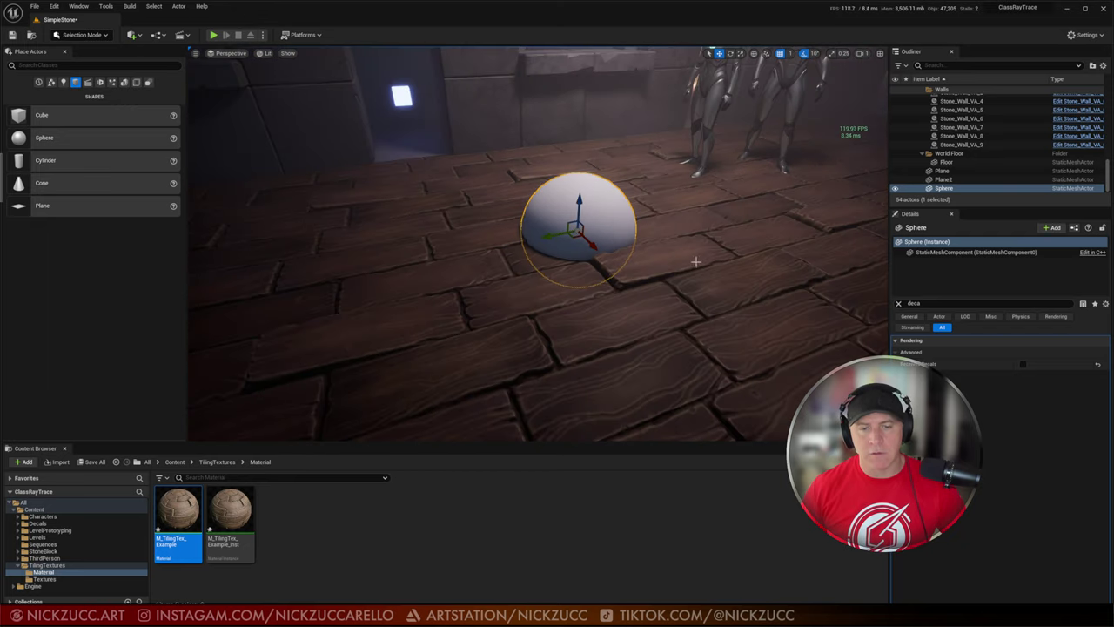
mouse_move(560, 202)
right_mouse_down()
mouse_move(534, 213)
mouse_move(560, 202)
right_mouse_up()
key("d")
Step: Select the Plane floor actor, filter its details by "cast", and enable Cast Shadow
left_click(562, 199)
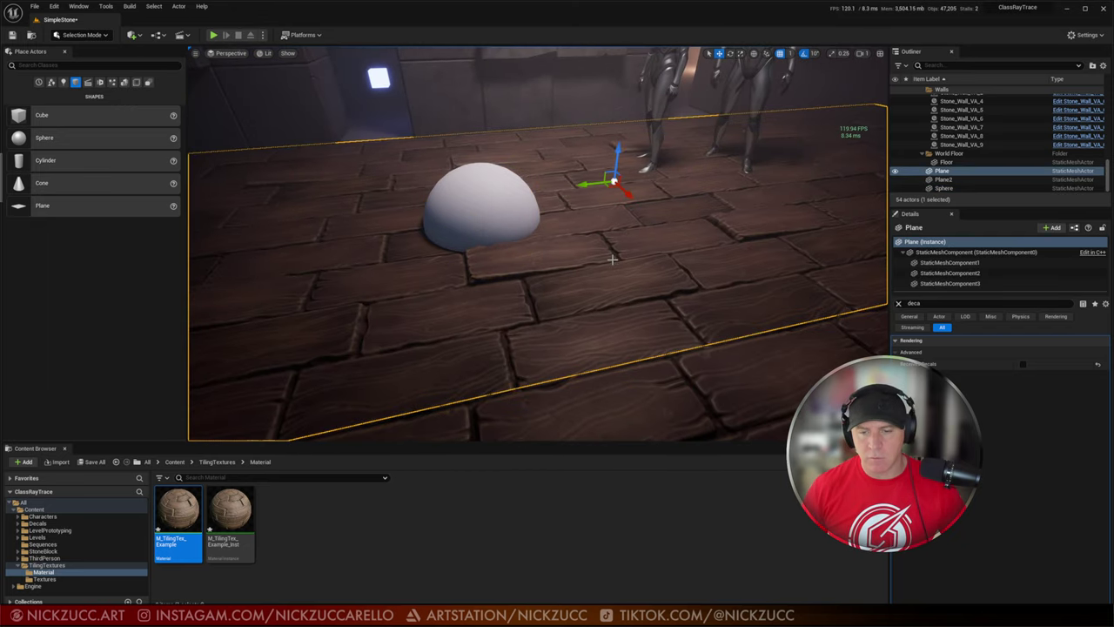
left_click(904, 304)
type("cast")
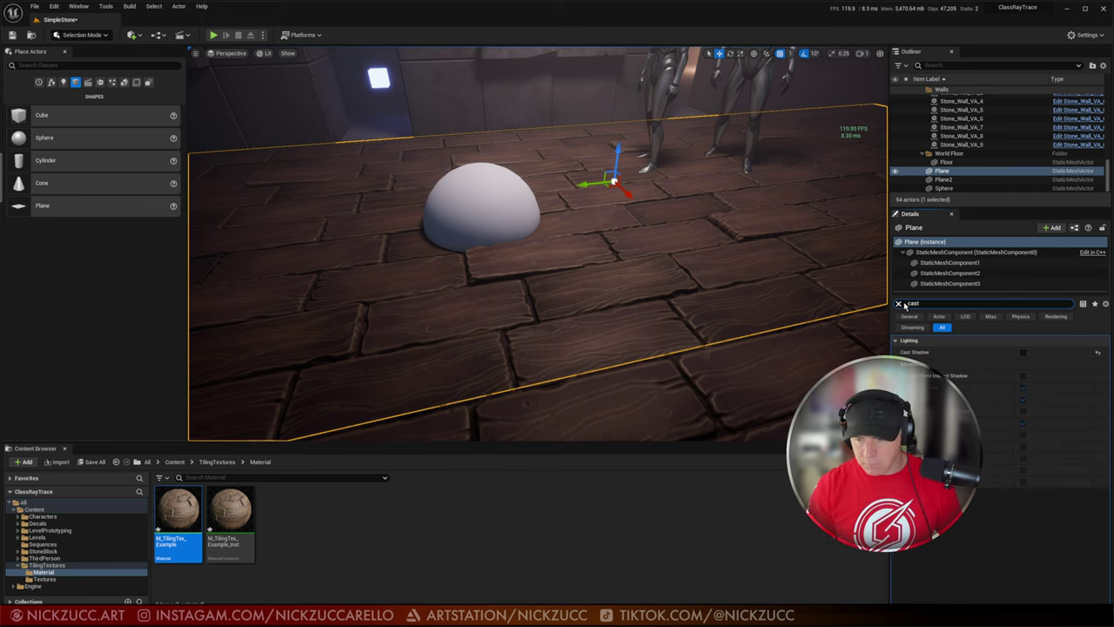
left_click(1023, 353)
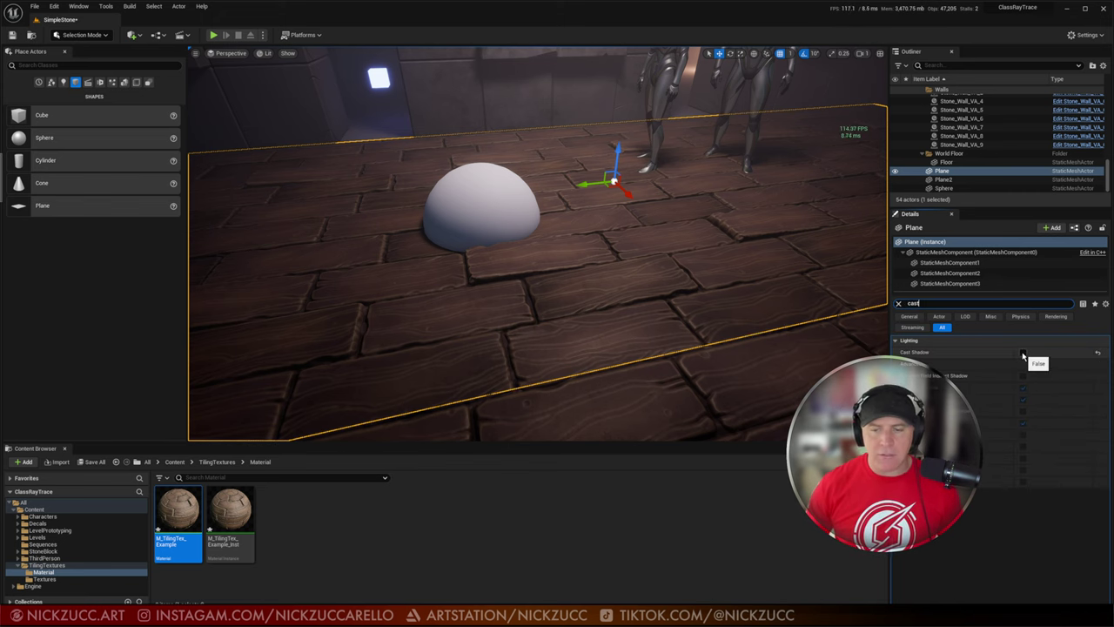
scroll(728, 378, "down", 3)
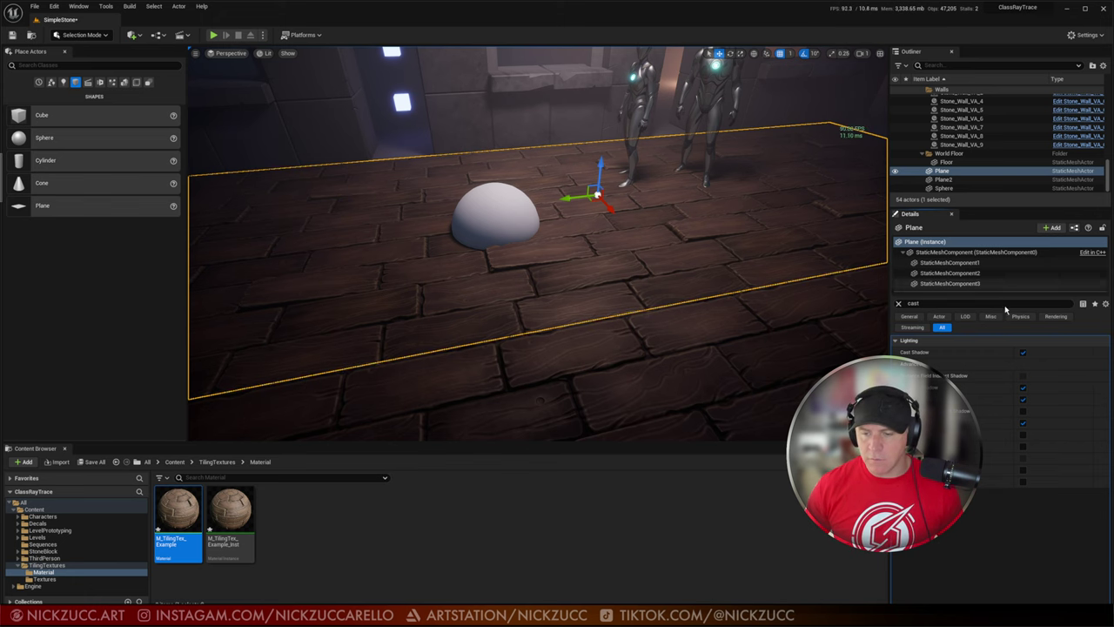
Step: Enable Cast Shadow on the Plane's StaticMeshComponent1, StaticMeshComponent2 and StaticMeshComponent3, and view the floor around the sphere
left_click(953, 263)
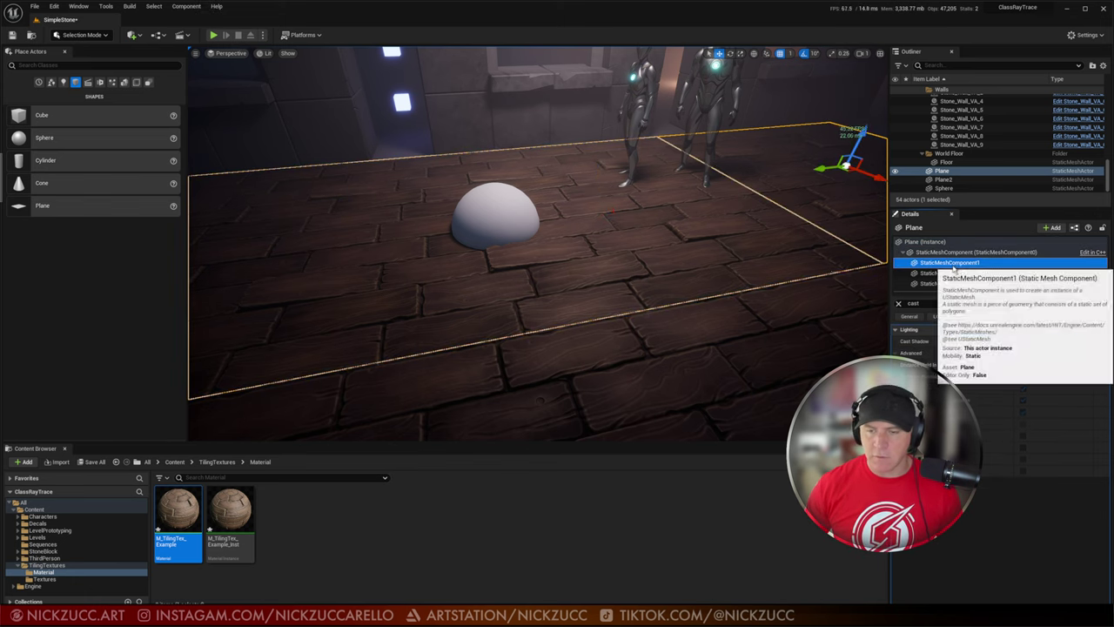
right_click_drag(702, 228, 731, 228)
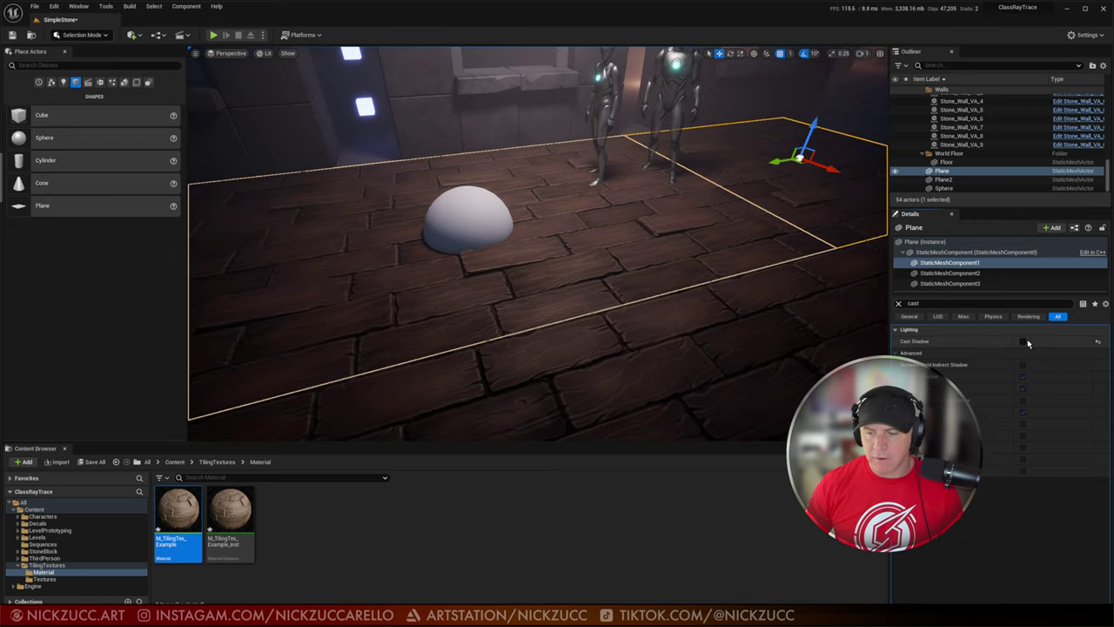
left_click(1024, 341)
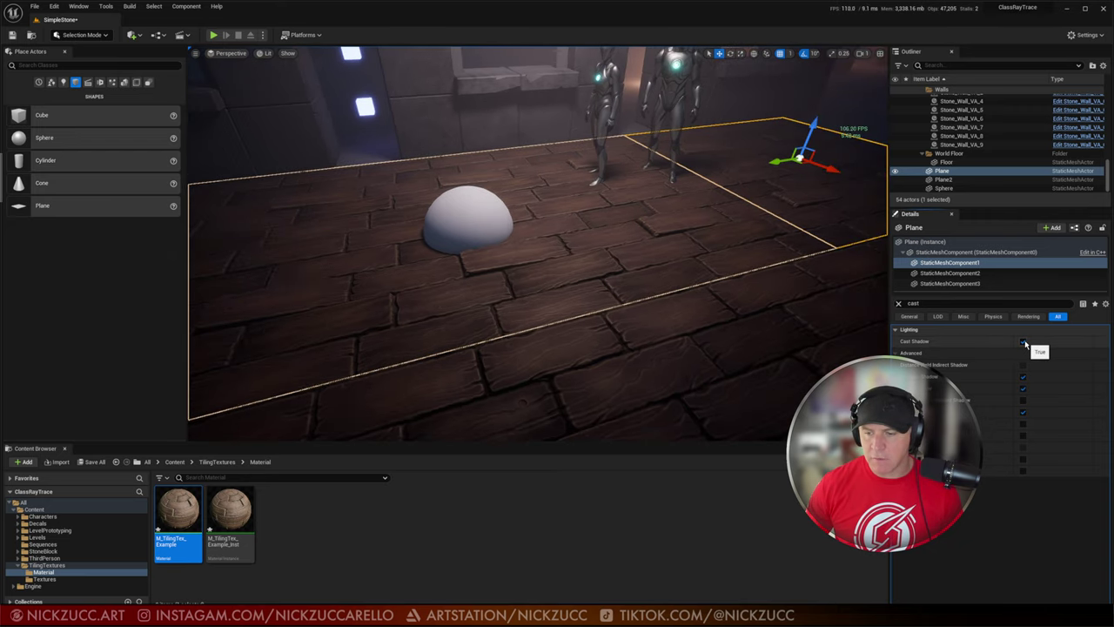
left_click(961, 273)
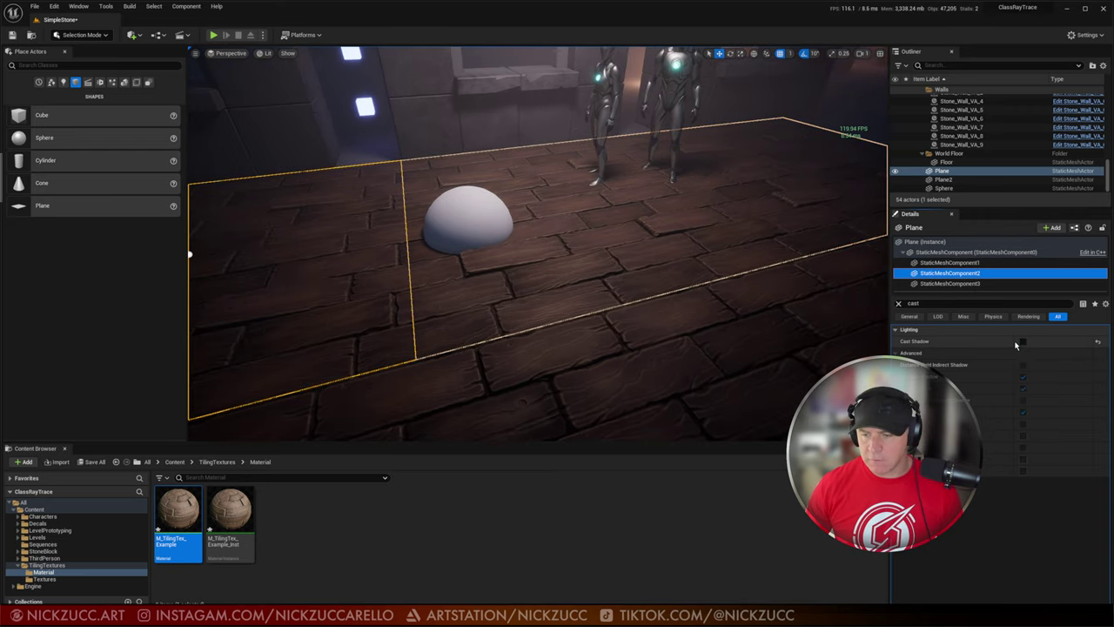
left_click(950, 284)
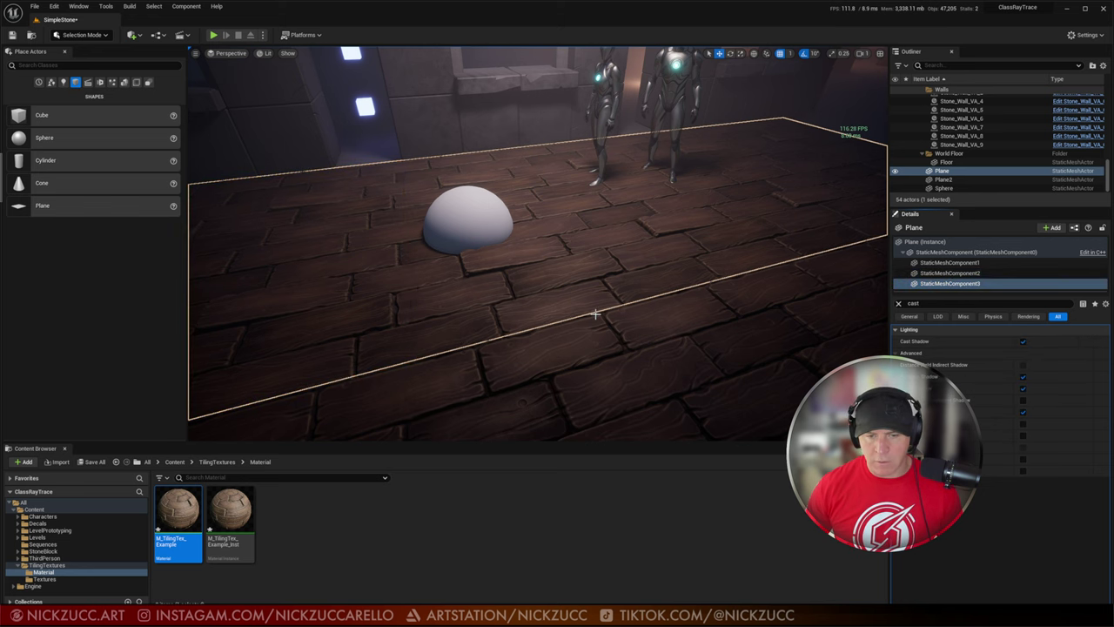
right_click_drag(596, 313, 522, 270)
right_click_drag(630, 331, 734, 361)
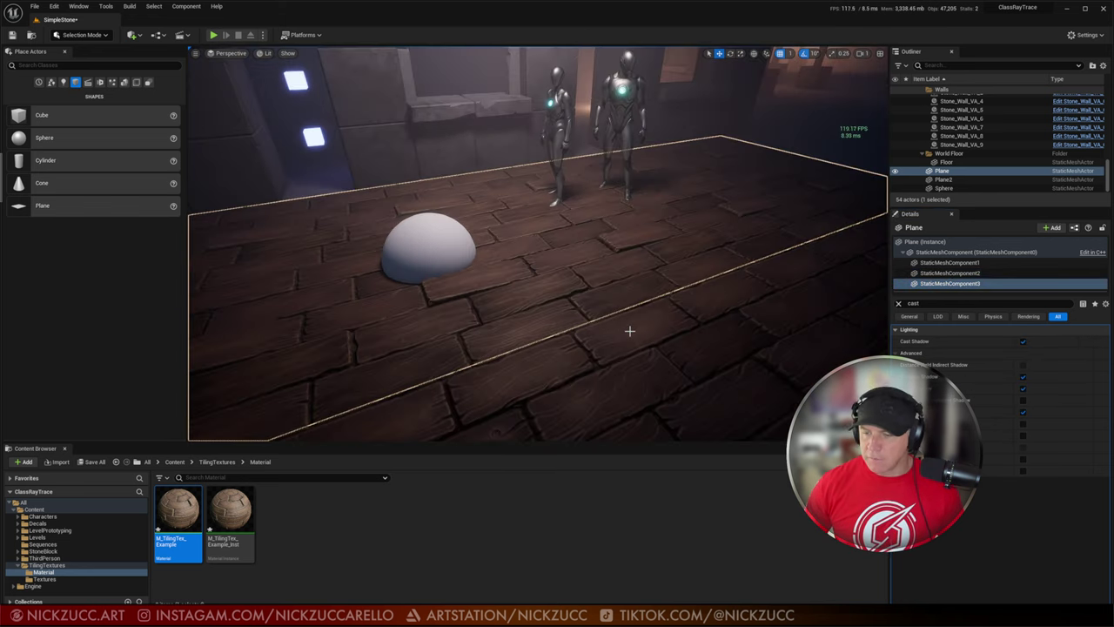
right_click_drag(642, 340, 653, 343)
Step: Toggle Cast Shadow on StaticMeshComponent0 and compare the plank floor's shading in game view
left_click(975, 251)
left_click(1023, 341)
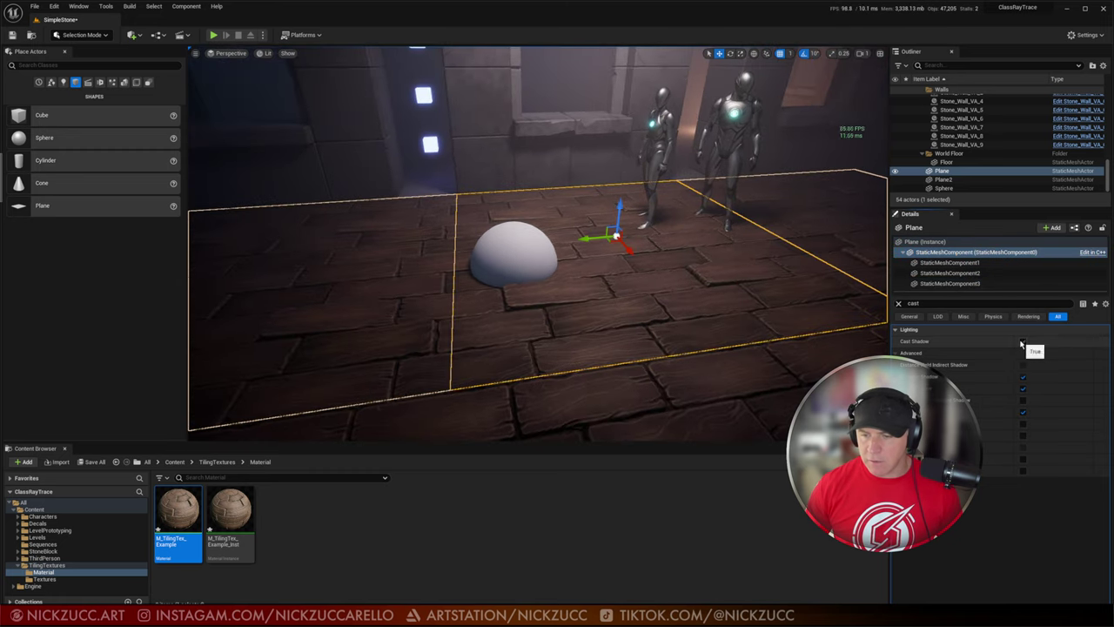
right_click_drag(758, 325, 645, 322)
key("g")
key("g")
key("g")
key("g")
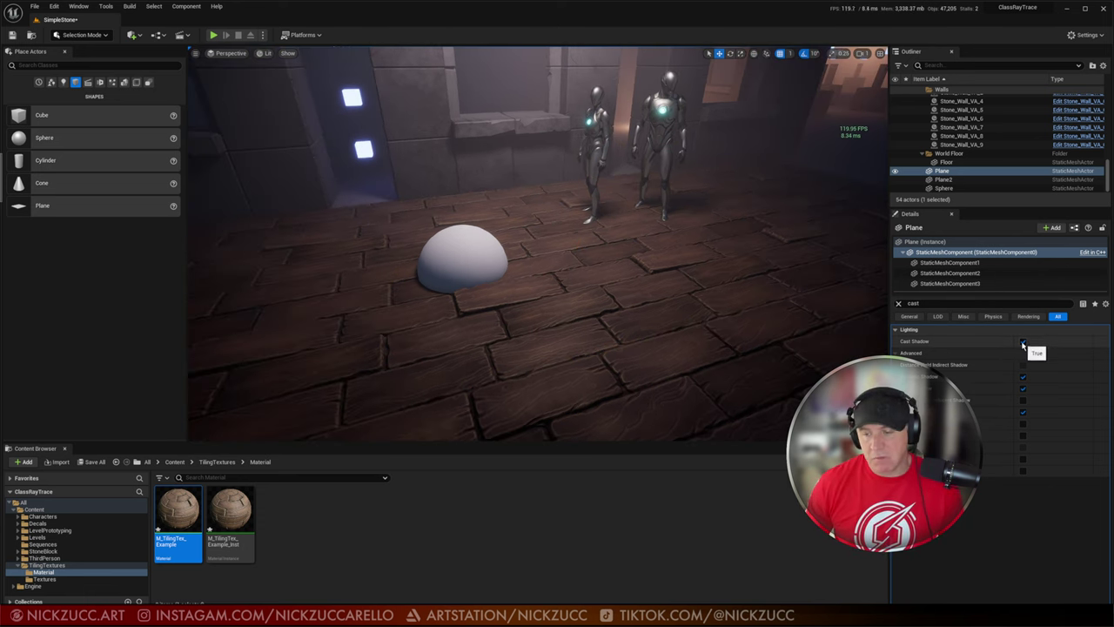
Step: Disable Cast Shadow on all four static mesh components of the Plane floor
left_click(948, 262)
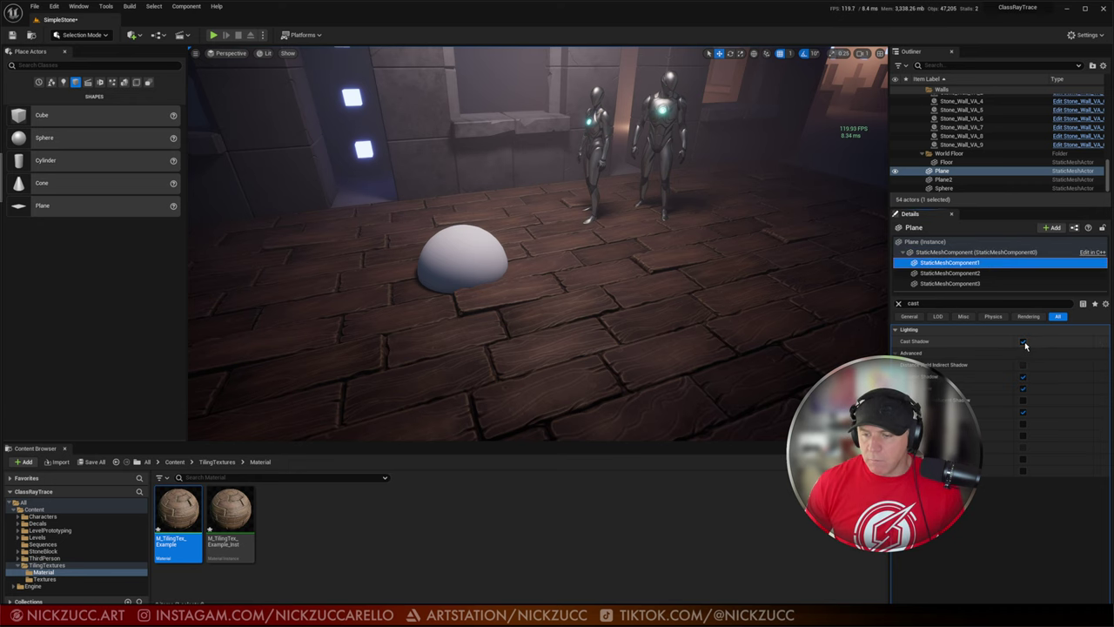
left_click(948, 272)
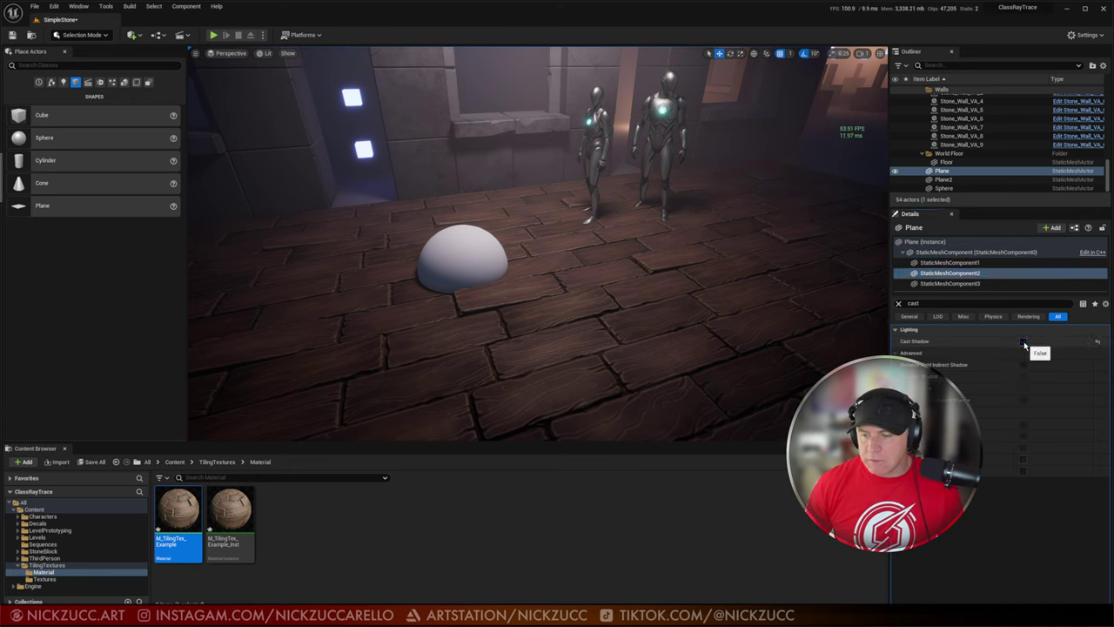
left_click(953, 282)
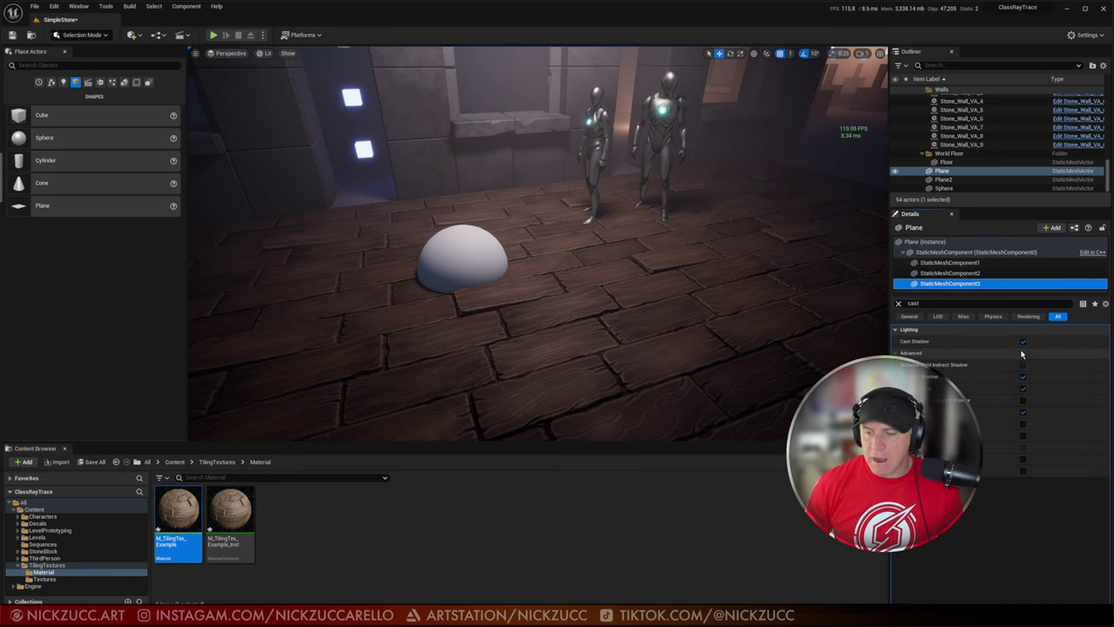
right_click_drag(696, 310, 740, 336)
left_click(706, 329)
right_click_drag(669, 329, 678, 329)
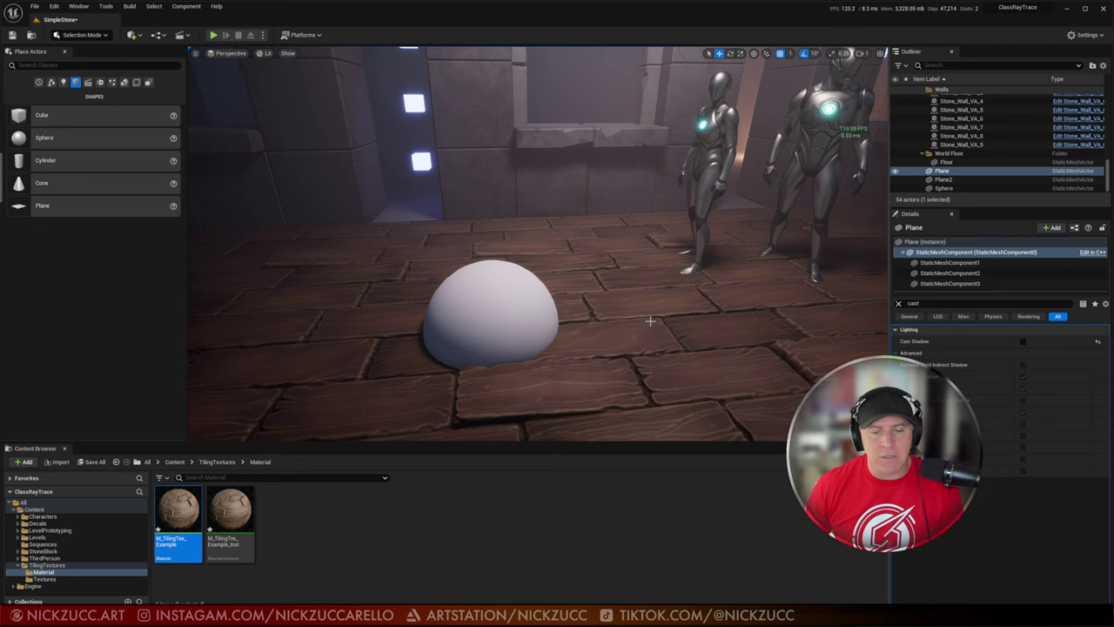
Step: Examine the Plane floor around the sphere and mannequins, clear the selection, and view the scene full screen
left_click(941, 172)
right_click_drag(719, 262, 674, 281)
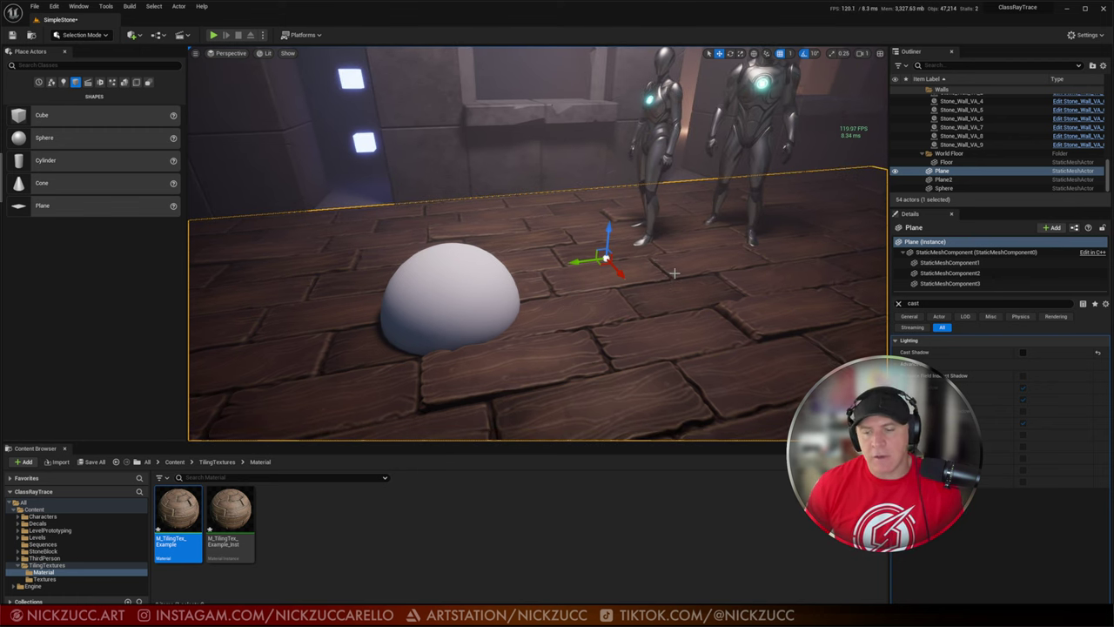
right_click_drag(636, 311, 590, 308)
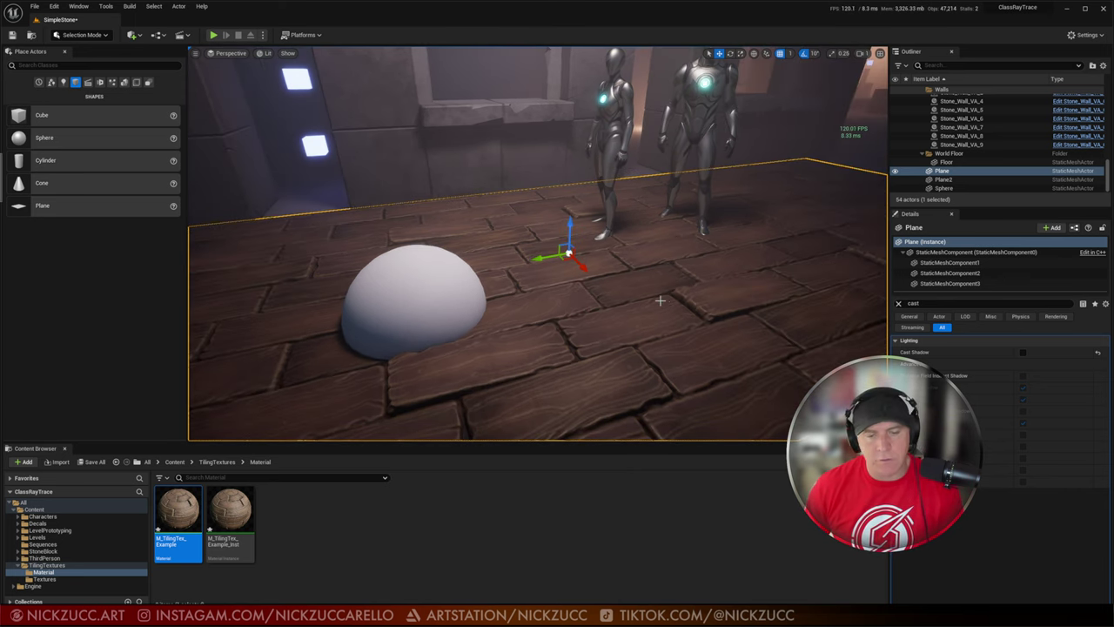
right_click_drag(644, 304, 693, 286)
key("Escape")
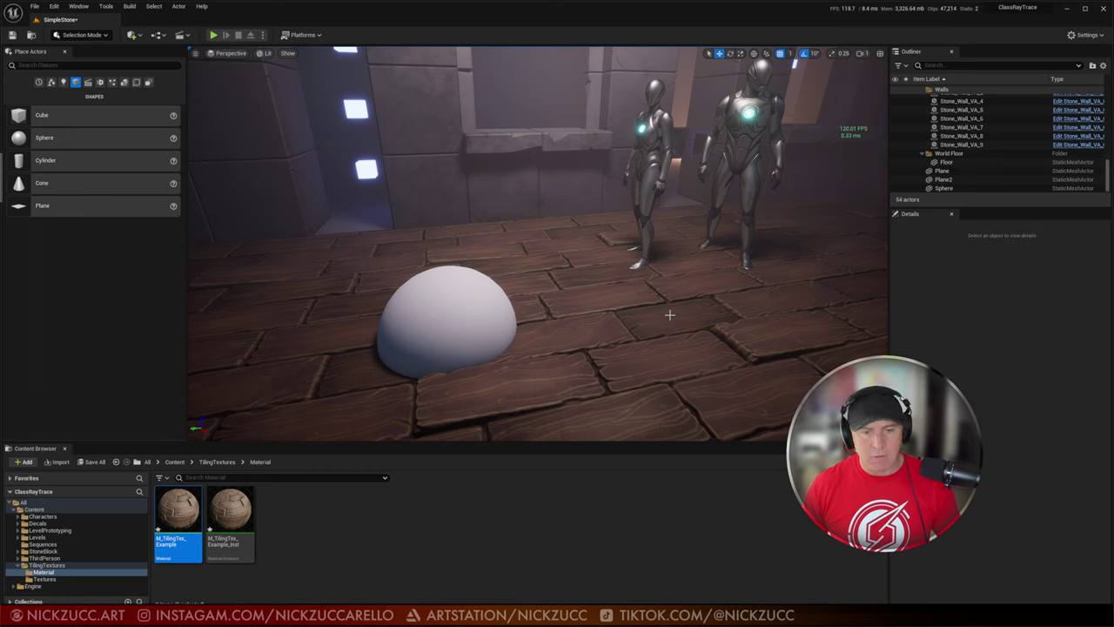
key("F11")
right_click_drag(672, 316, 707, 342)
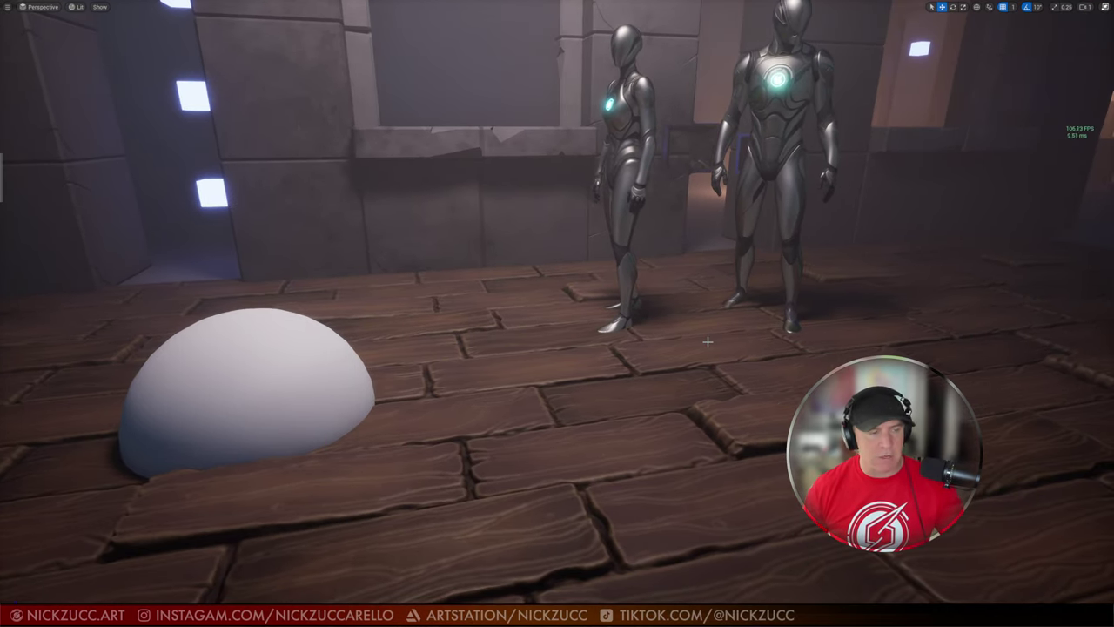